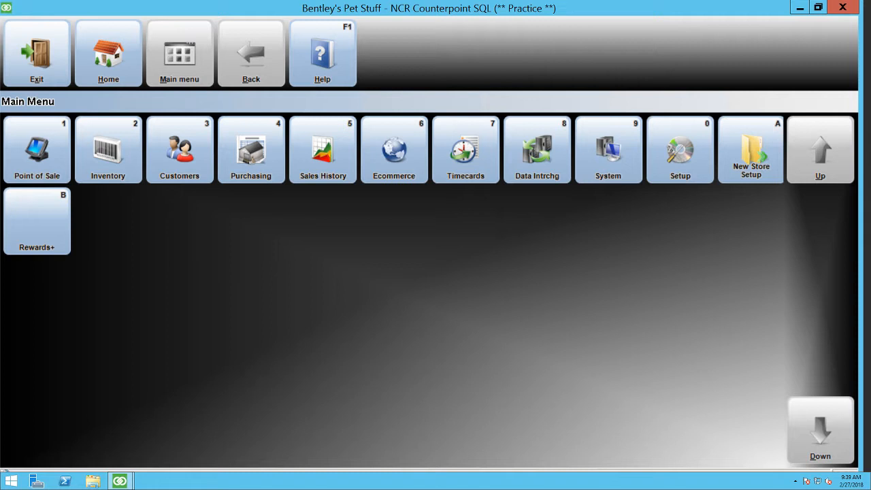
Step: Open the inventory special prices and browse through the first price groups, closing the form when finished
{"action": "left_click", "coordinate": [109, 161]}
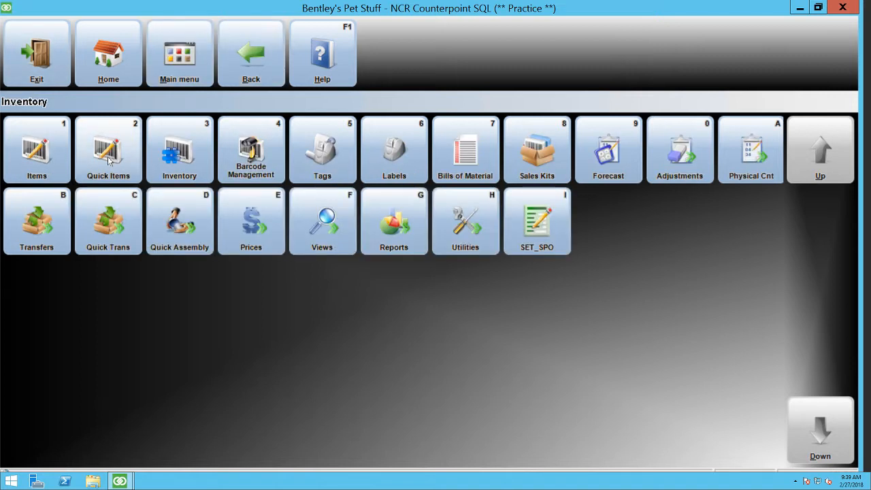
{"action": "left_click", "coordinate": [266, 229]}
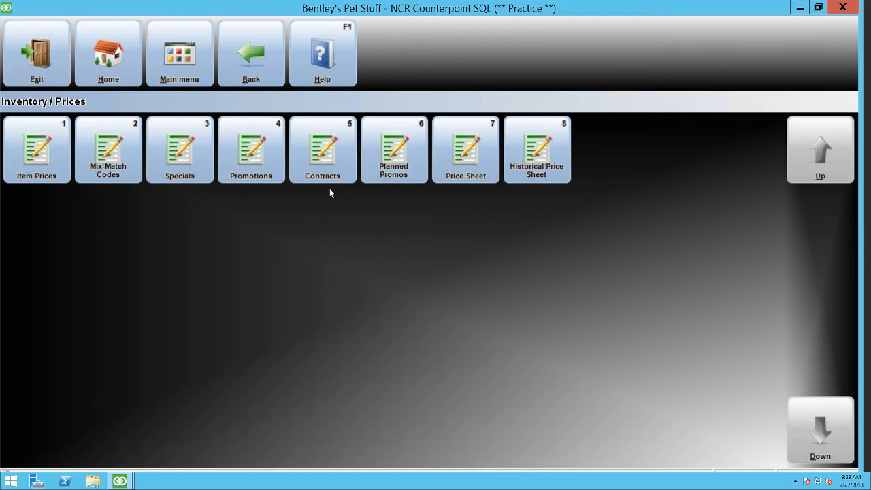
{"action": "left_click", "coordinate": [156, 145]}
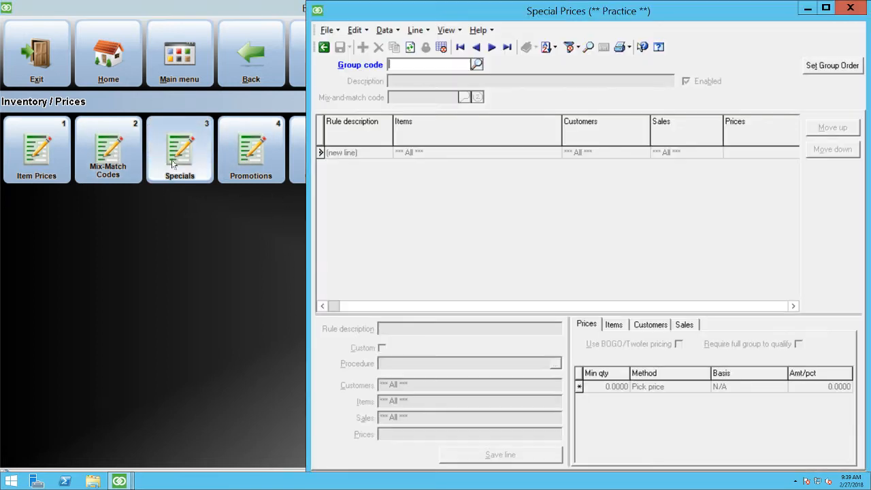
{"action": "left_click", "coordinate": [480, 32]}
{"action": "left_click", "coordinate": [502, 17]}
{"action": "left_click", "coordinate": [490, 46]}
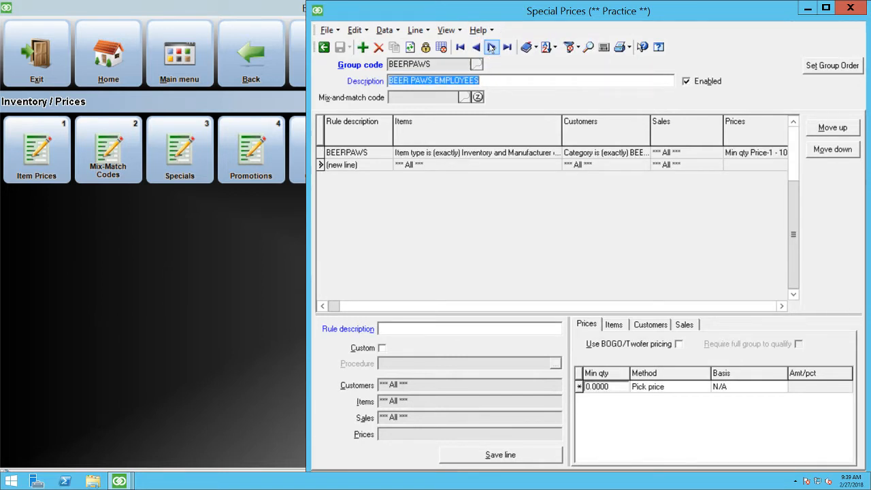
{"action": "left_click", "coordinate": [491, 46]}
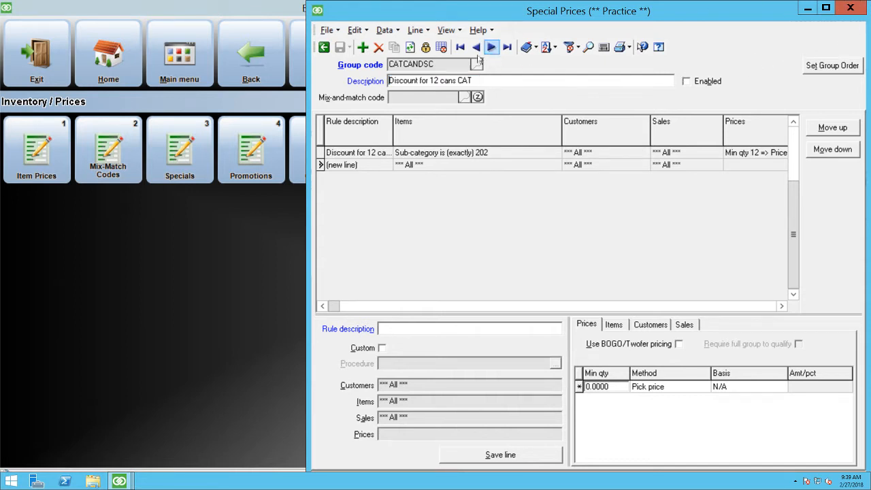
{"action": "left_click", "coordinate": [853, 6]}
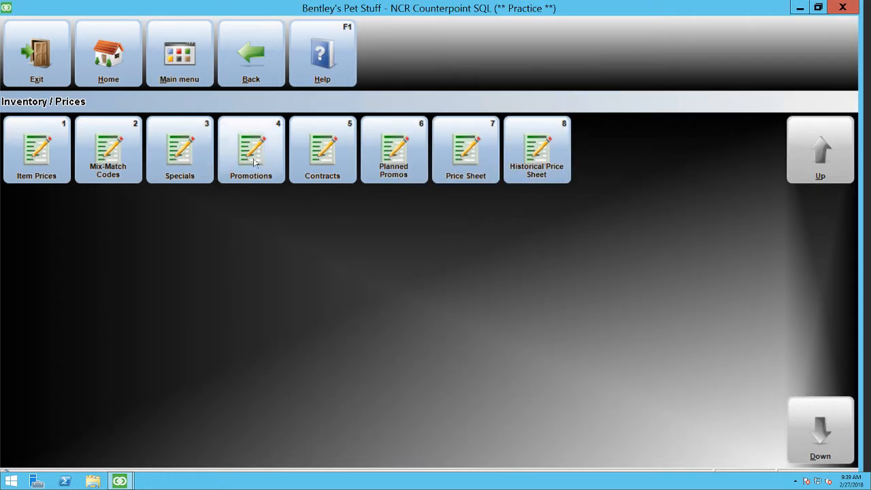
Step: Open the promotional prices and look through the list of existing promotion price groups
{"action": "left_click", "coordinate": [172, 157]}
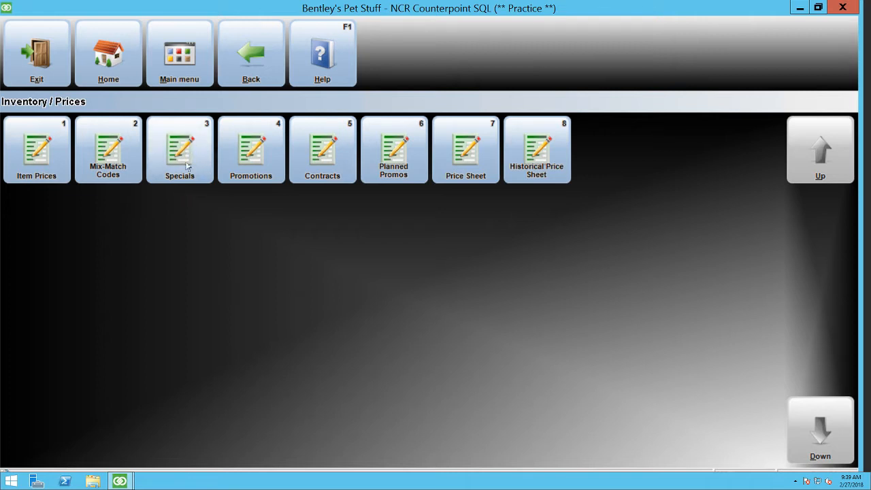
{"action": "left_click", "coordinate": [258, 152]}
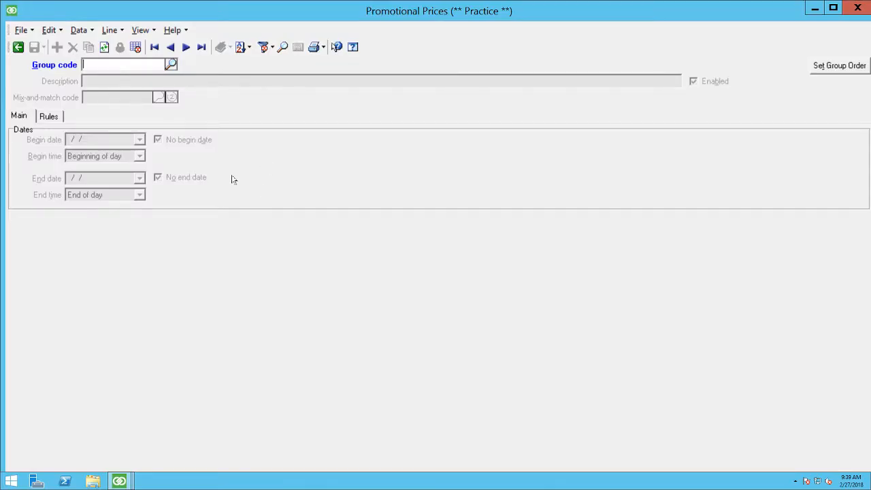
{"action": "left_click", "coordinate": [171, 65]}
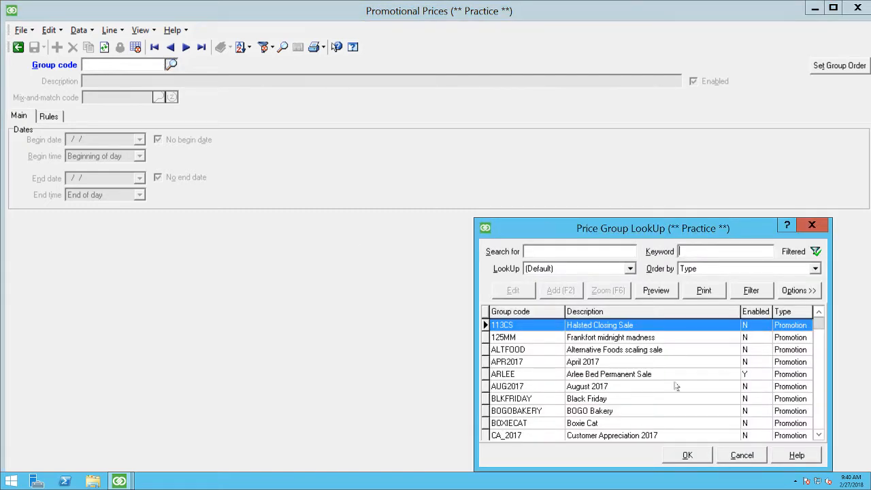
{"action": "left_click_drag", "start_coordinate": [820, 324], "coordinate": [826, 444]}
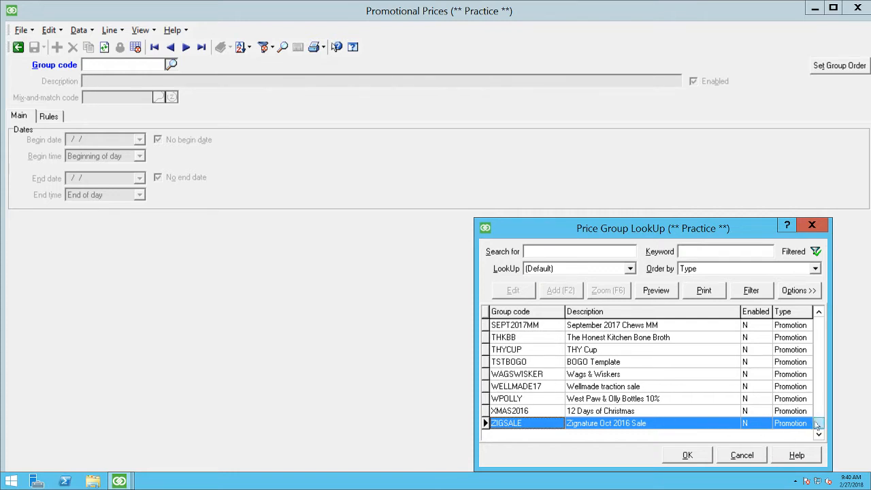
{"action": "left_click_drag", "start_coordinate": [818, 424], "coordinate": [818, 323]}
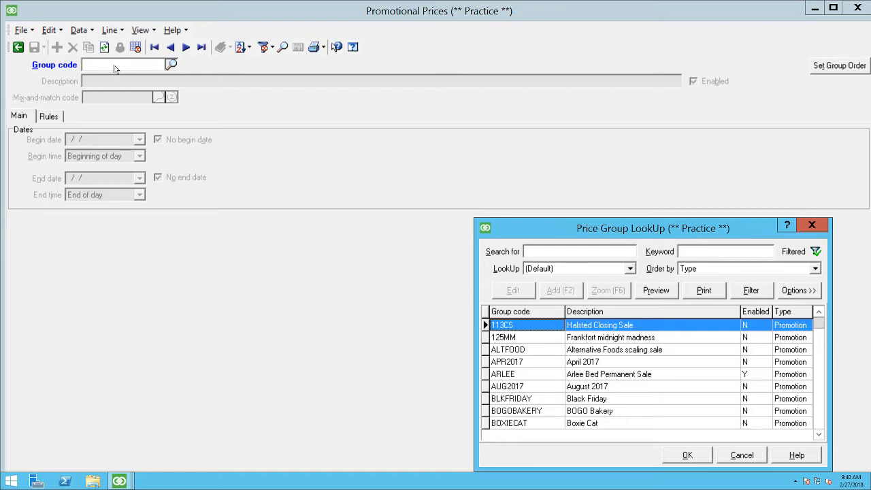
{"action": "type", "text": "t"}
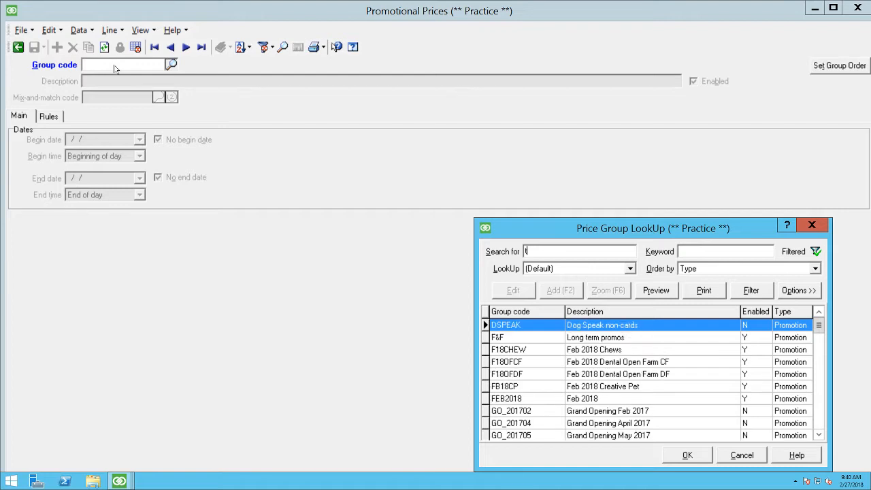
{"action": "left_click", "coordinate": [731, 456]}
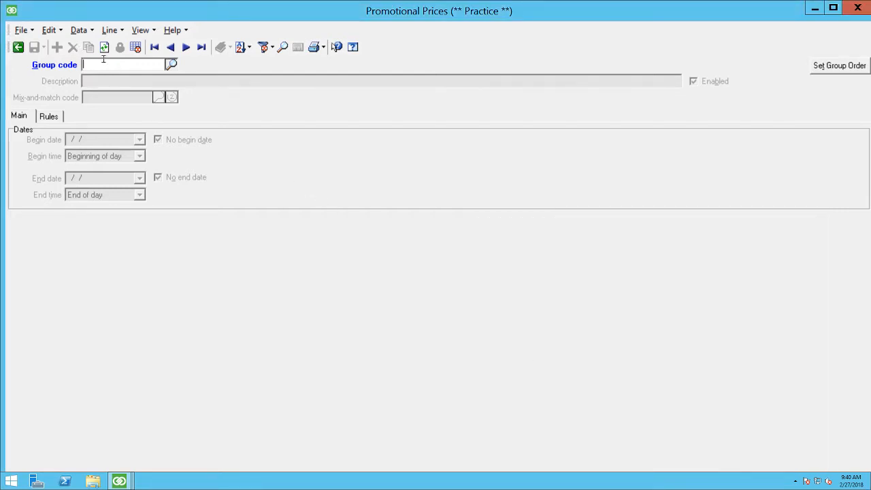
Step: Create a promotion price group with code TEST1 and the description "This is a test promo"
{"action": "type", "text": "TEST1"}
{"action": "key", "text": "Tab"}
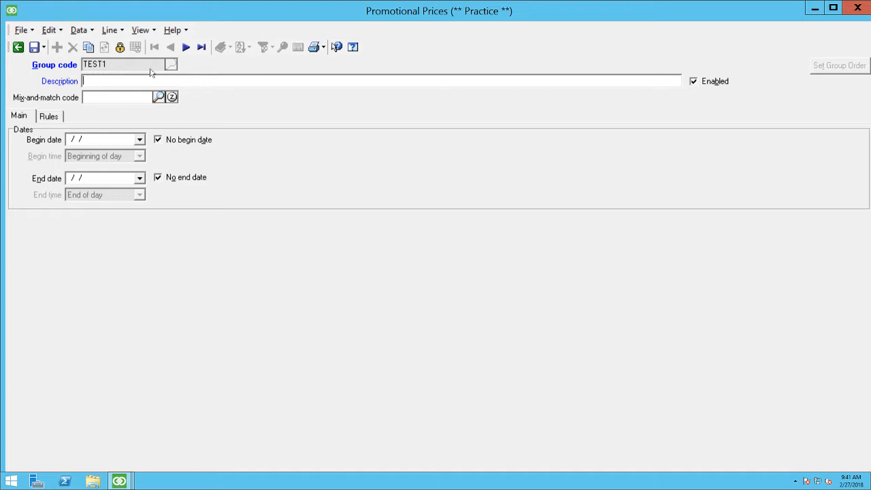
{"action": "type", "text": "This is a test promo"}
{"action": "key", "text": "Tab"}
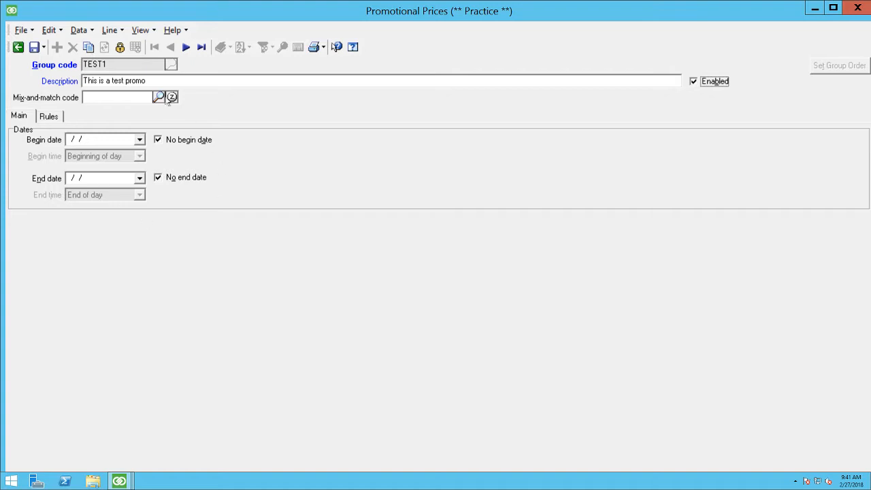
Step: Look through the available mix-and-match codes without choosing one for the promotion
{"action": "left_click", "coordinate": [158, 96]}
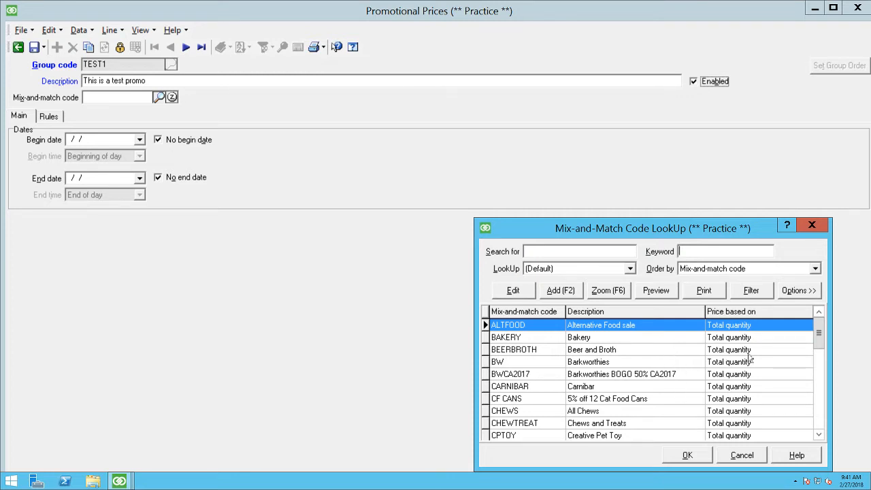
{"action": "left_click_drag", "start_coordinate": [821, 325], "coordinate": [820, 433]}
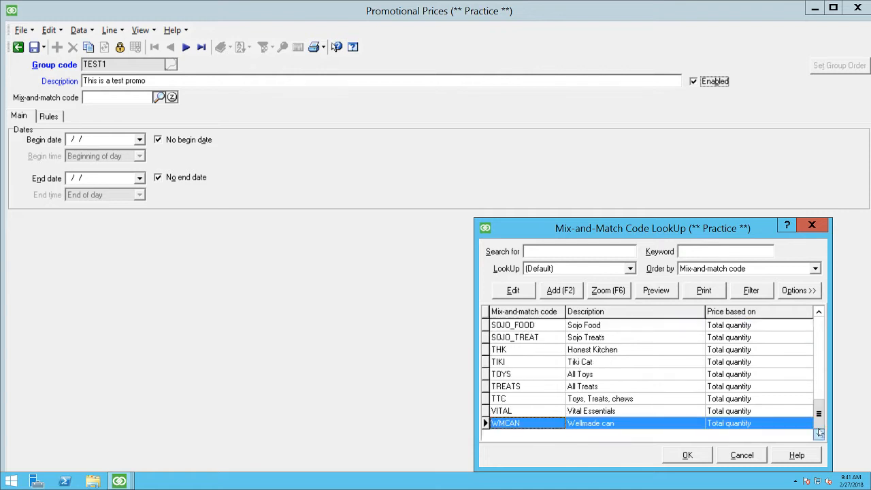
{"action": "left_click", "coordinate": [741, 455]}
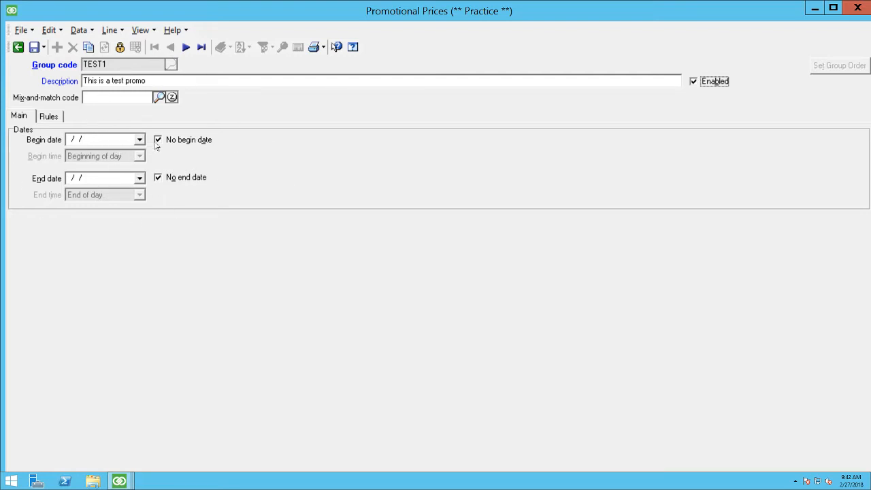
Step: Enter "Dog Treats 10% off" as the description of the promotion's new rule
{"action": "left_click", "coordinate": [48, 116]}
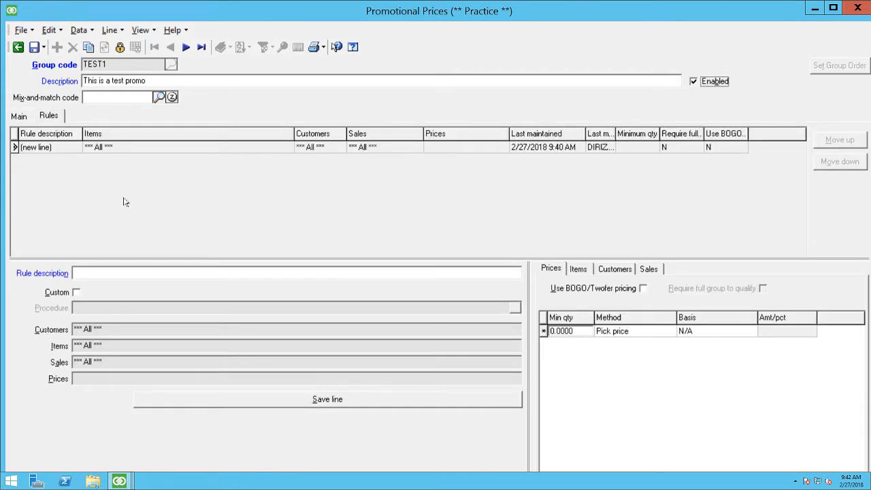
{"action": "left_click", "coordinate": [172, 272]}
{"action": "type", "text": "Dog Treats 10% off"}
{"action": "key", "text": "Tab"}
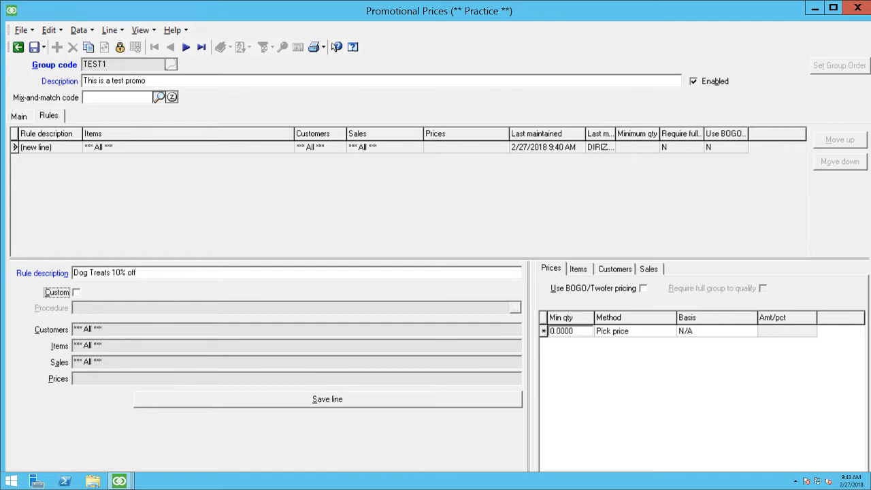
{"action": "key", "text": "Tab"}
Step: Set the minimum quantity of the rule's first price break to 2
{"action": "left_click", "coordinate": [587, 330]}
{"action": "left_click", "coordinate": [582, 328]}
{"action": "key", "text": "BackSpace"}
{"action": "key", "text": "BackSpace"}
{"action": "key", "text": "BackSpace"}
{"action": "key", "text": "BackSpace"}
{"action": "key", "text": "BackSpace"}
{"action": "key", "text": "BackSpace"}
{"action": "type", "text": "2"}
{"action": "key", "text": "Tab"}
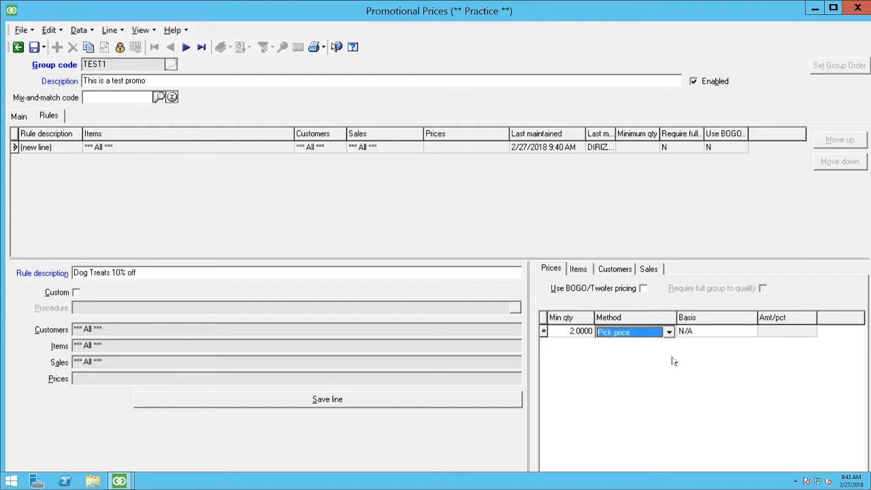
Step: Make the first price break a discount percent of 10 based on Price-1
{"action": "left_click", "coordinate": [641, 326]}
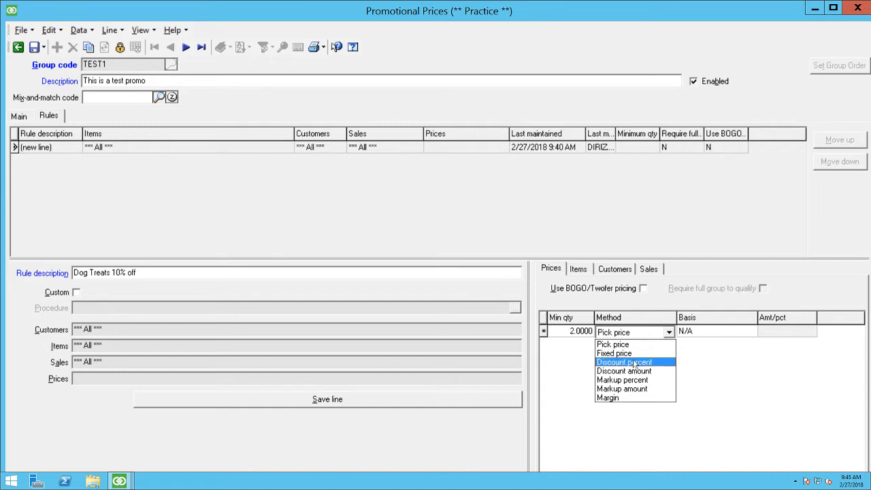
{"action": "left_click", "coordinate": [634, 363]}
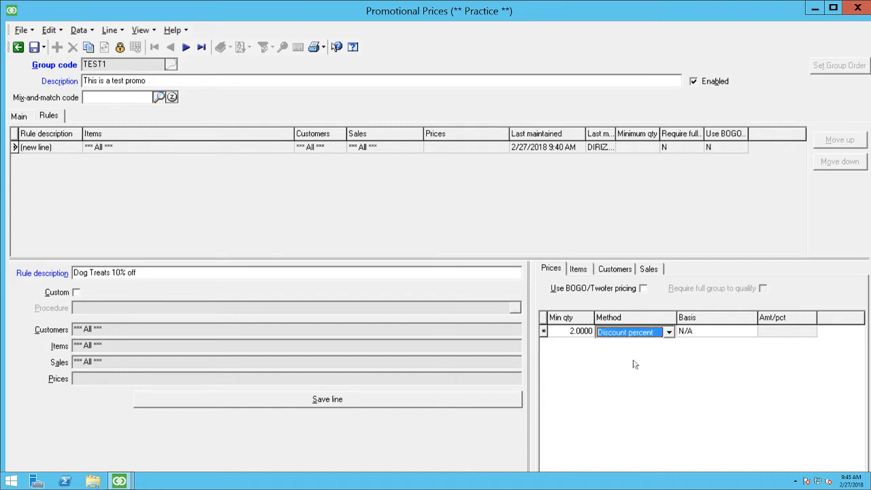
{"action": "left_click", "coordinate": [720, 333]}
{"action": "left_click", "coordinate": [722, 333]}
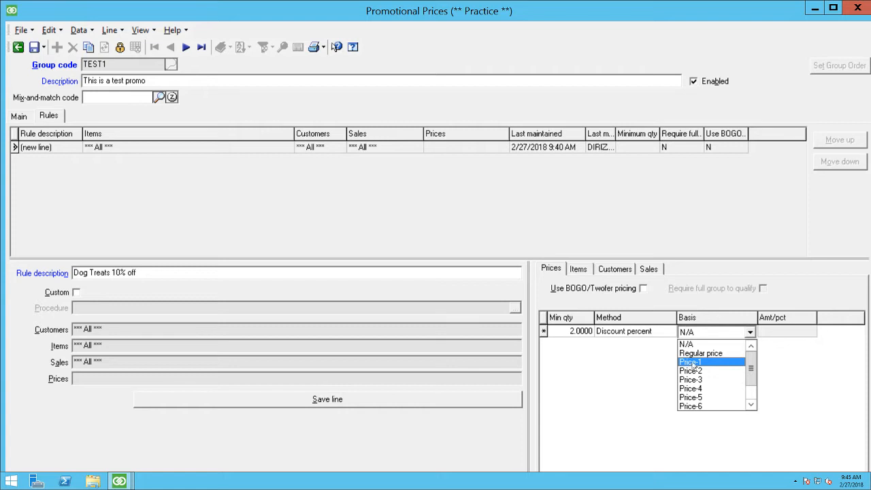
{"action": "left_click_drag", "start_coordinate": [757, 373], "coordinate": [754, 393]}
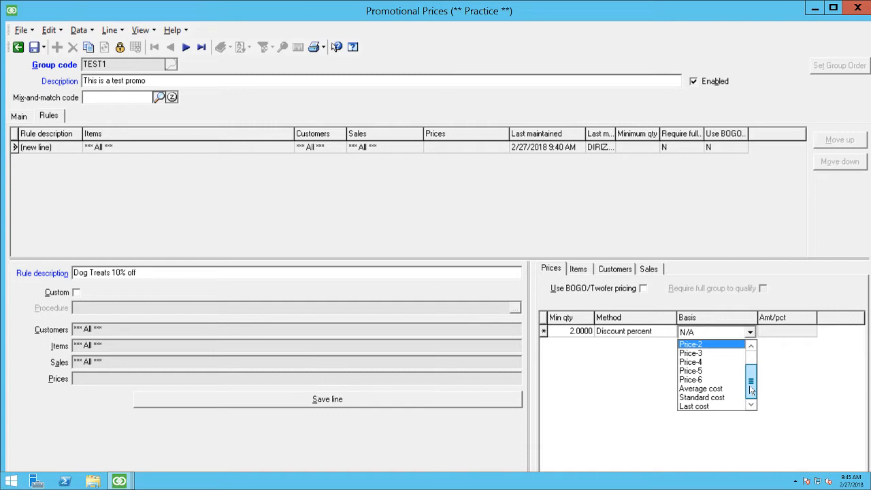
{"action": "left_click_drag", "start_coordinate": [751, 393], "coordinate": [750, 371]}
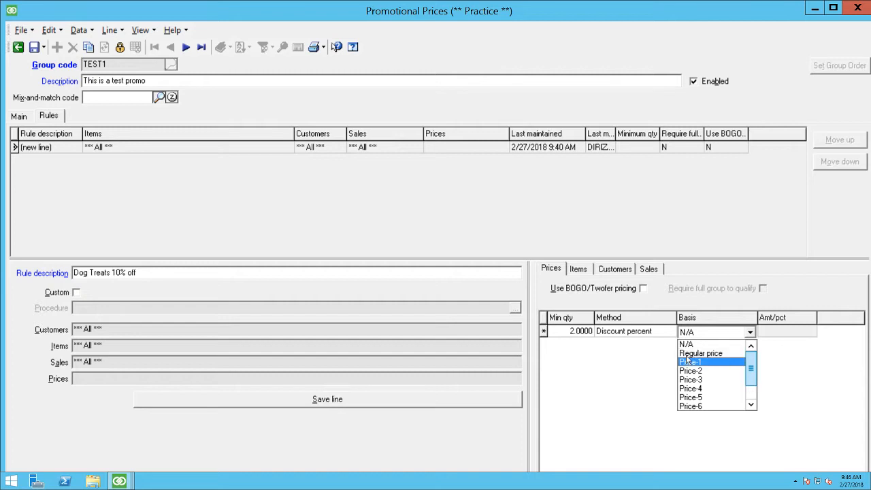
{"action": "left_click", "coordinate": [689, 362]}
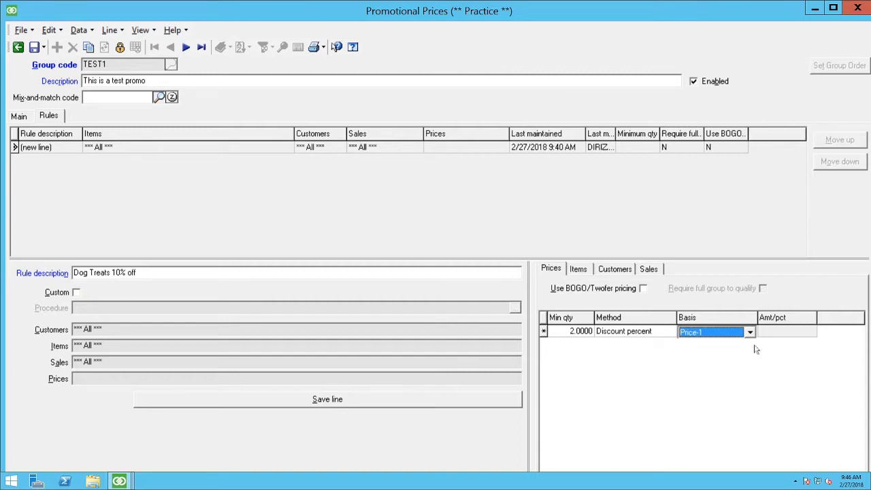
{"action": "key", "text": "Tab"}
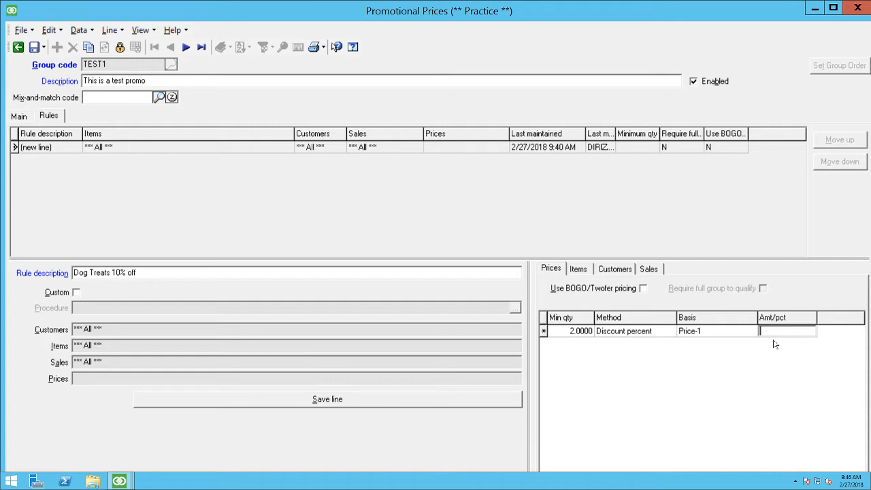
{"action": "type", "text": "10"}
{"action": "key", "text": "Tab"}
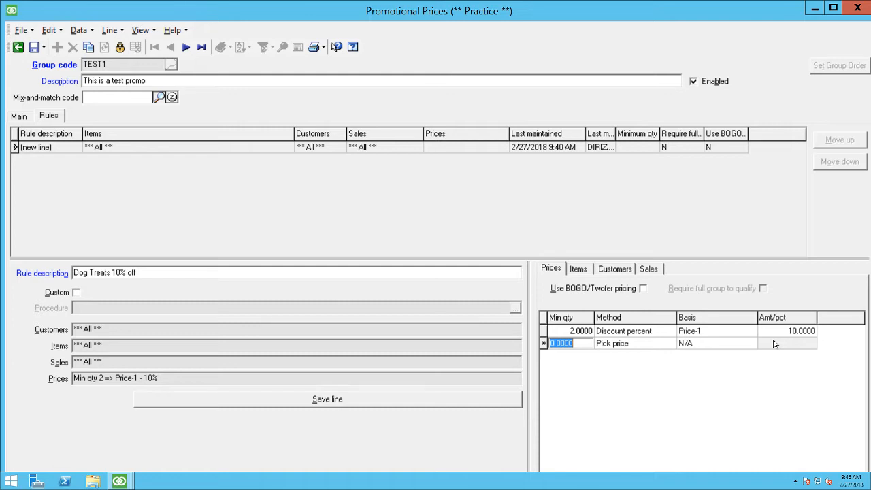
Step: Add a second price break with minimum quantity 4 and a discount percent of 15 based on Price-1
{"action": "type", "text": "4"}
{"action": "key", "text": "Tab"}
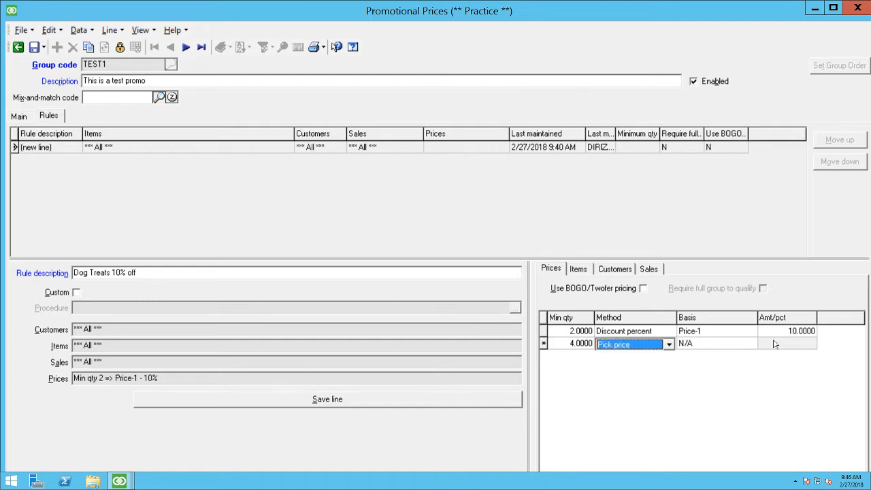
{"action": "key", "text": "Down"}
{"action": "key", "text": "Tab"}
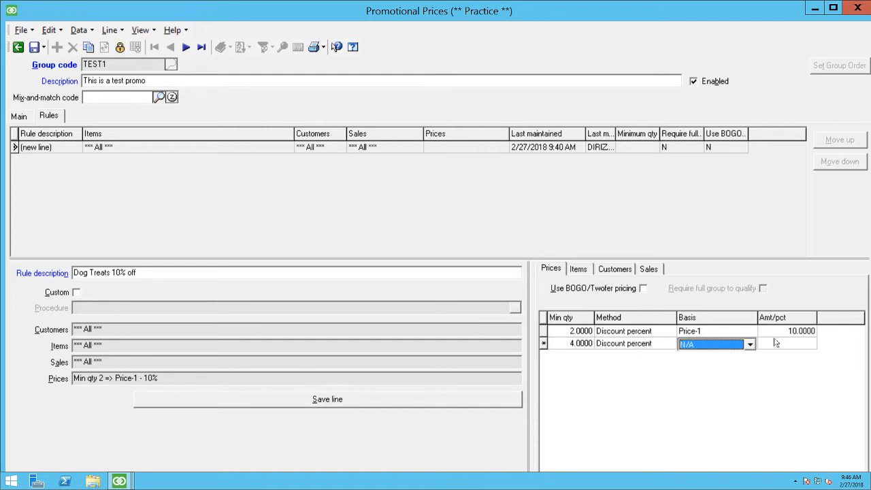
{"action": "key", "text": "Down"}
{"action": "key", "text": "Tab"}
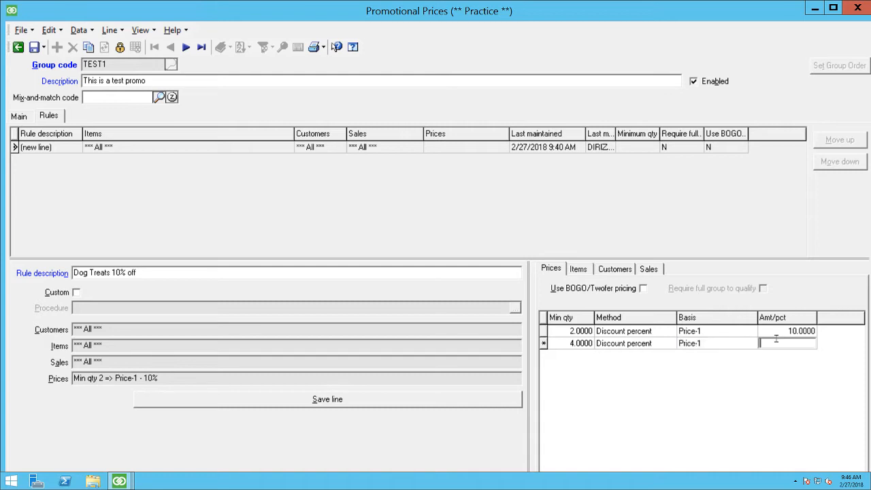
{"action": "type", "text": "15"}
{"action": "key", "text": "Tab"}
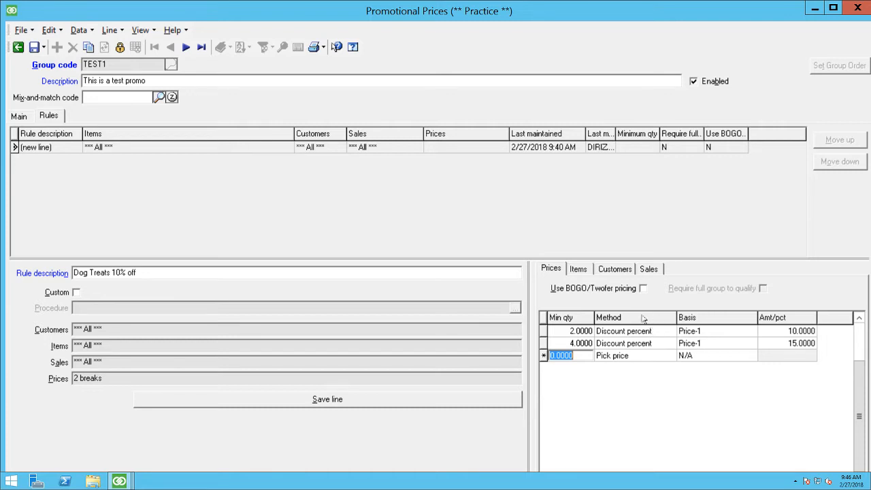
Step: Switch the rule's item filter to its customizable list of conditions
{"action": "left_click", "coordinate": [578, 270]}
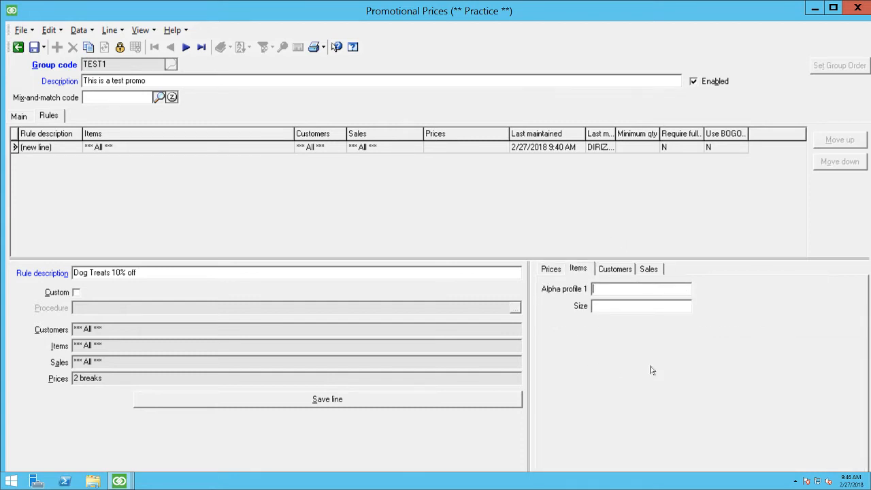
{"action": "right_click", "coordinate": [607, 356]}
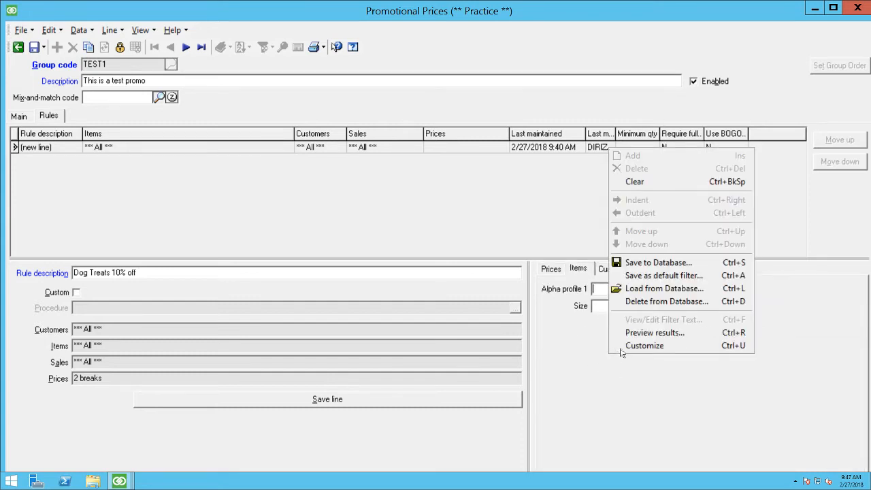
{"action": "left_click", "coordinate": [621, 342]}
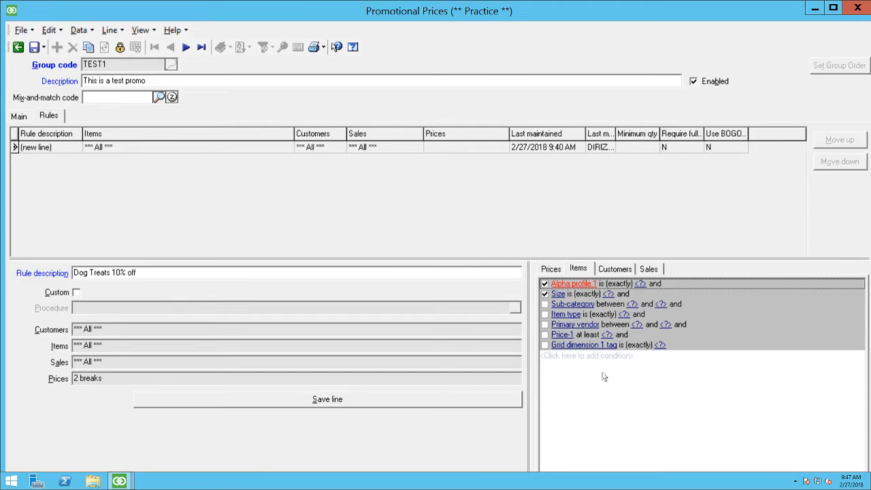
{"action": "right_click", "coordinate": [584, 405]}
{"action": "left_click", "coordinate": [598, 390]}
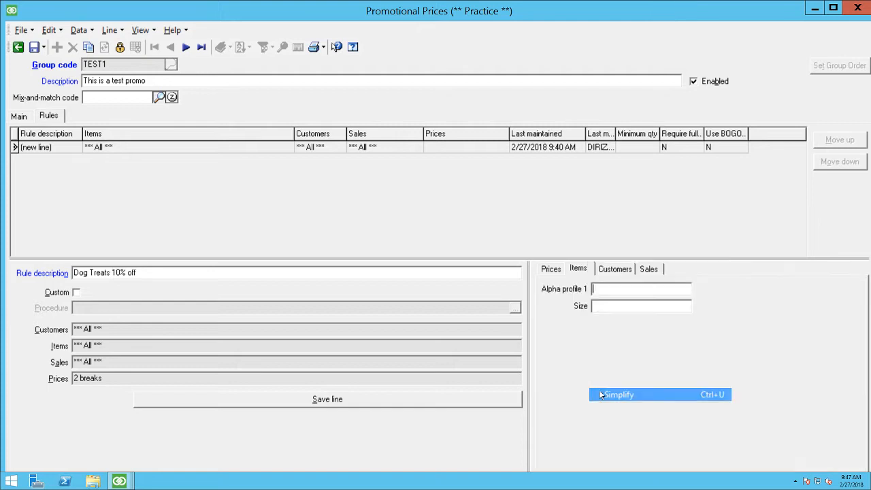
{"action": "right_click", "coordinate": [599, 393]}
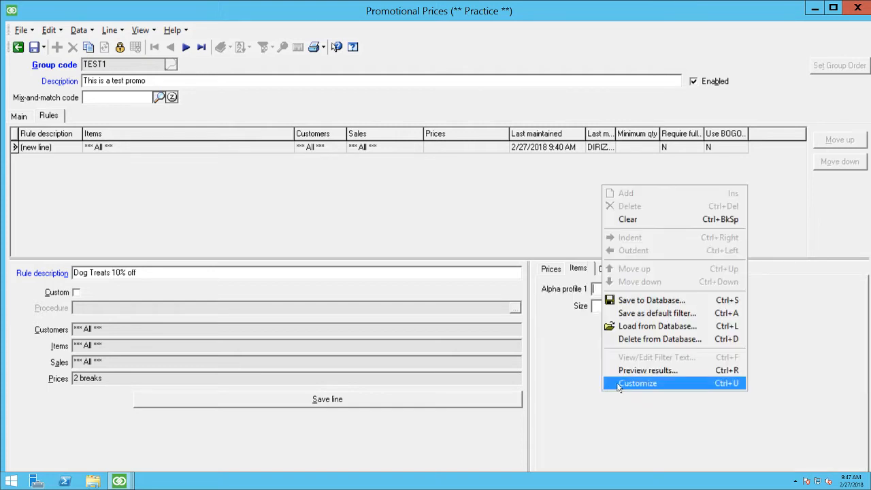
{"action": "left_click", "coordinate": [620, 385]}
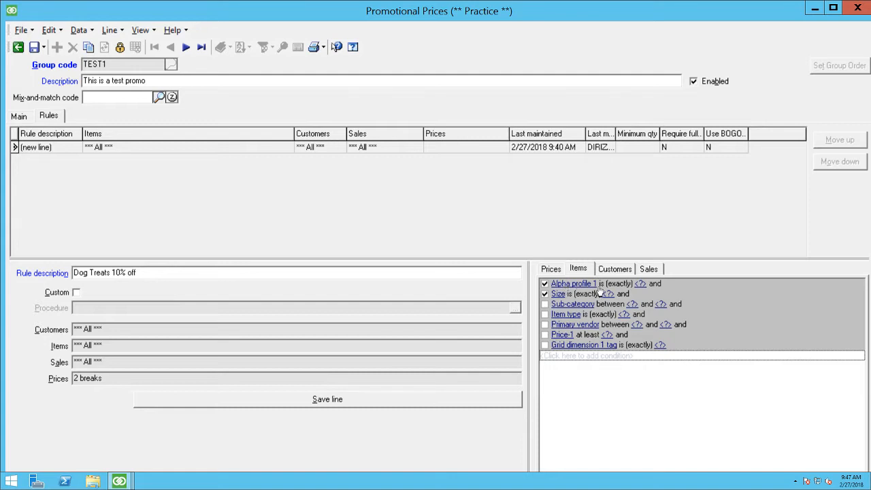
Step: Change the field of the first item condition to Sub-category
{"action": "left_click", "coordinate": [565, 284]}
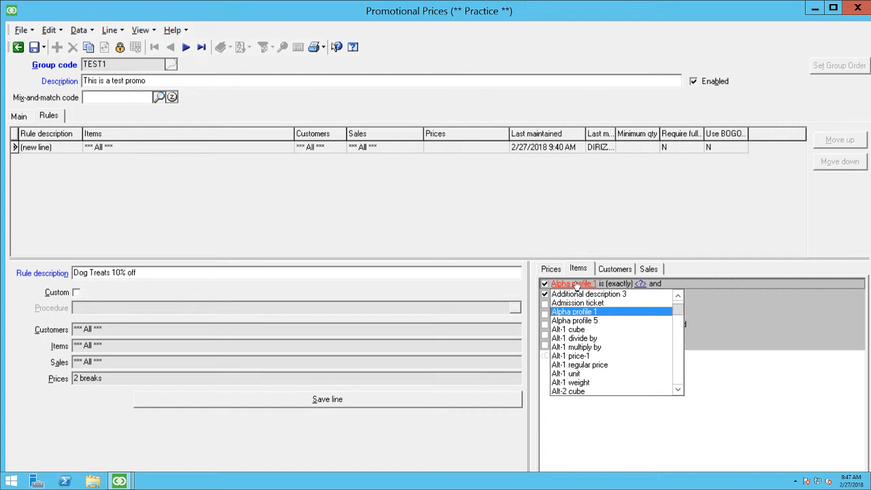
{"action": "scroll", "coordinate": [569, 354], "scroll_direction": "down", "scroll_amount": 12}
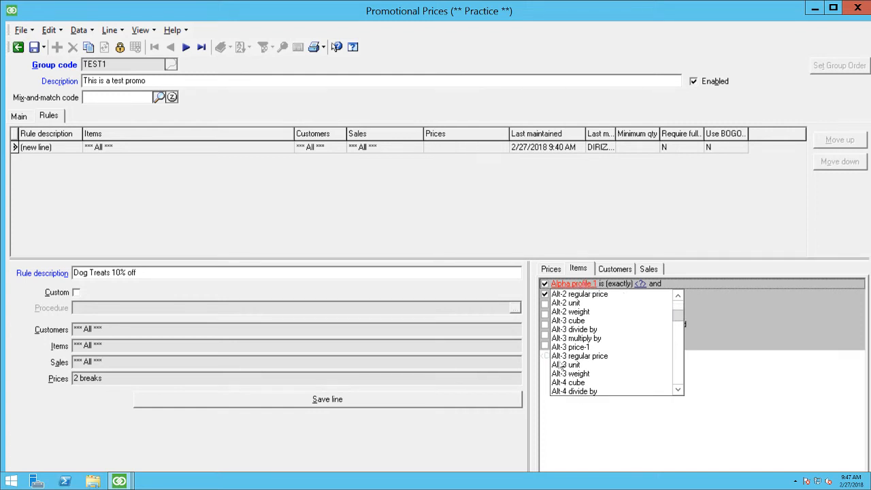
{"action": "scroll", "coordinate": [569, 353], "scroll_direction": "down", "scroll_amount": 4}
{"action": "scroll", "coordinate": [575, 354], "scroll_direction": "up", "scroll_amount": 6}
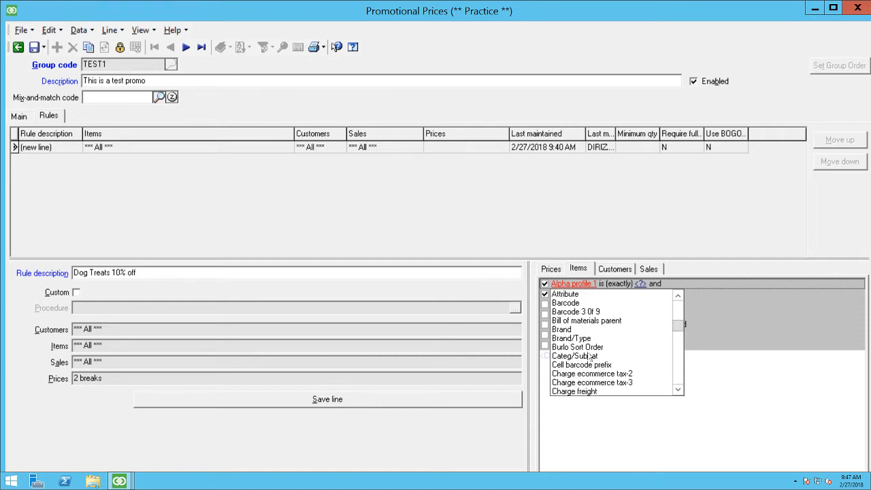
{"action": "scroll", "coordinate": [590, 356], "scroll_direction": "up", "scroll_amount": 1}
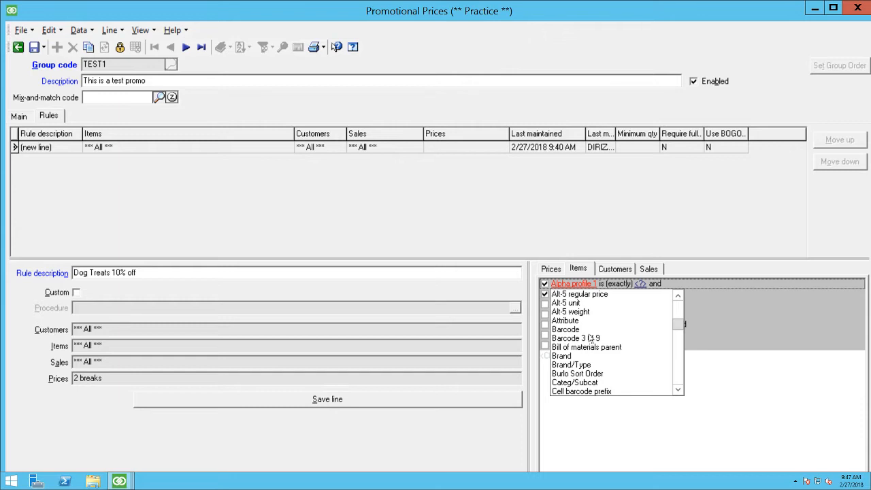
{"action": "scroll", "coordinate": [591, 338], "scroll_direction": "down", "scroll_amount": 1}
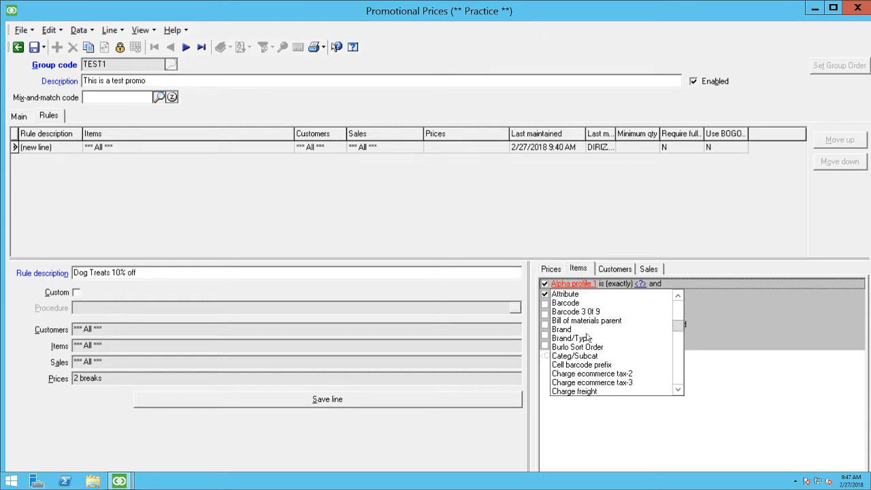
{"action": "key", "text": "s"}
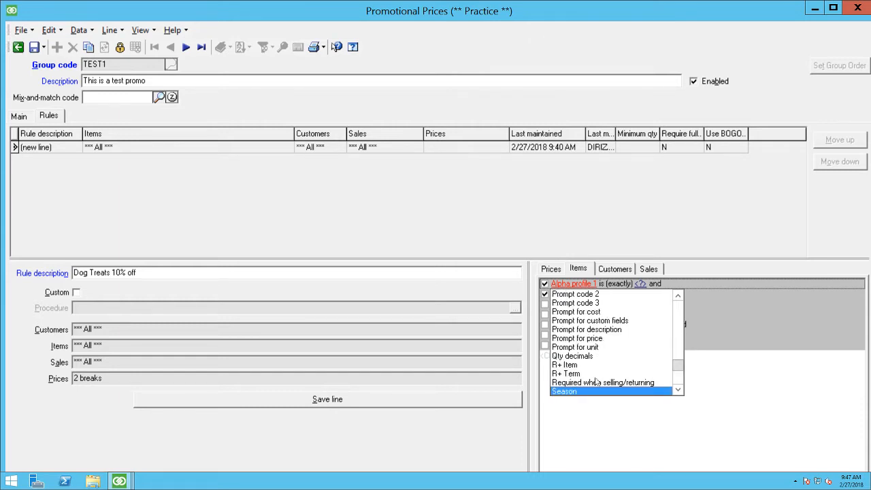
{"action": "scroll", "coordinate": [595, 380], "scroll_direction": "down", "scroll_amount": 3}
{"action": "scroll", "coordinate": [589, 368], "scroll_direction": "down", "scroll_amount": 2}
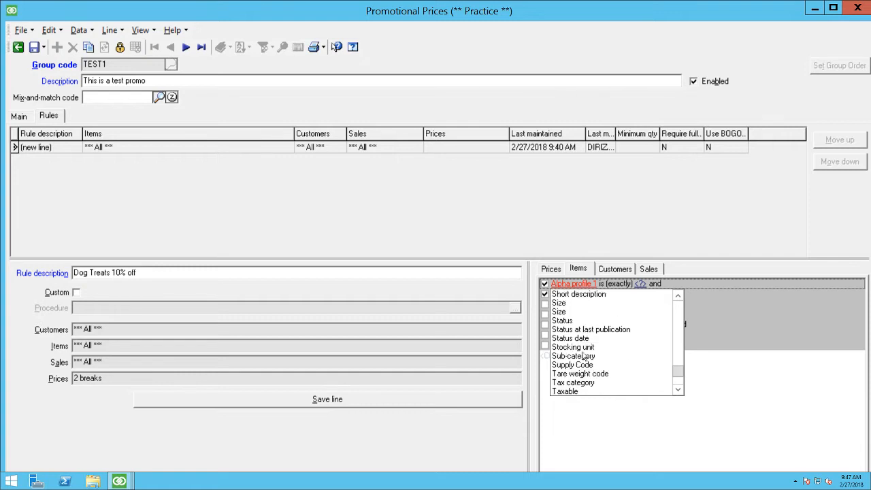
{"action": "left_click", "coordinate": [578, 357]}
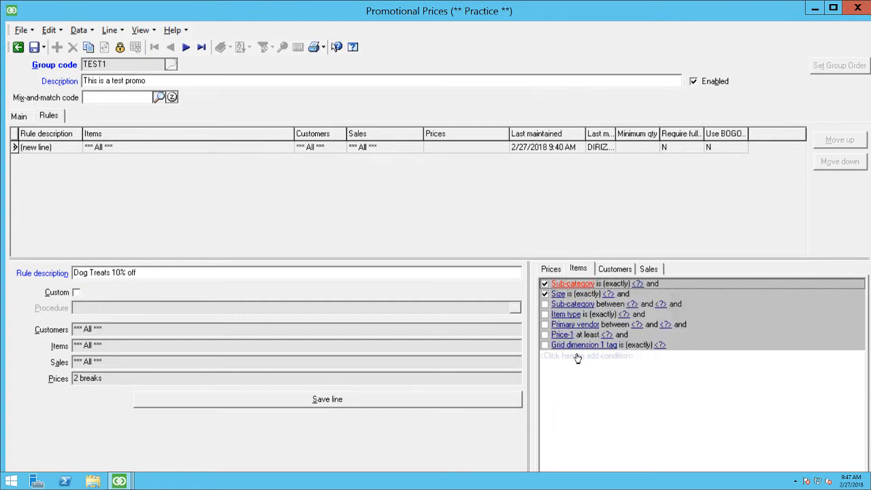
Step: Look up the item sub-categories and set the first Sub-category condition's value to 401 (Treats)
{"action": "left_click", "coordinate": [640, 285]}
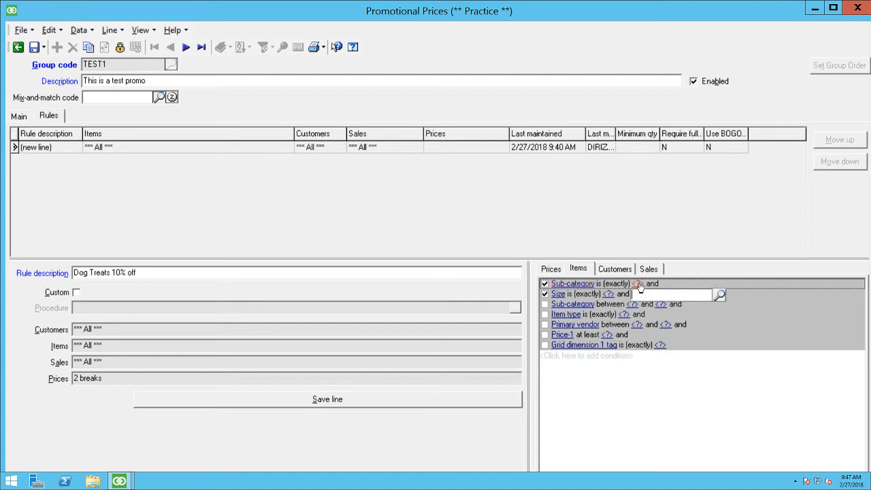
{"action": "left_click", "coordinate": [718, 293]}
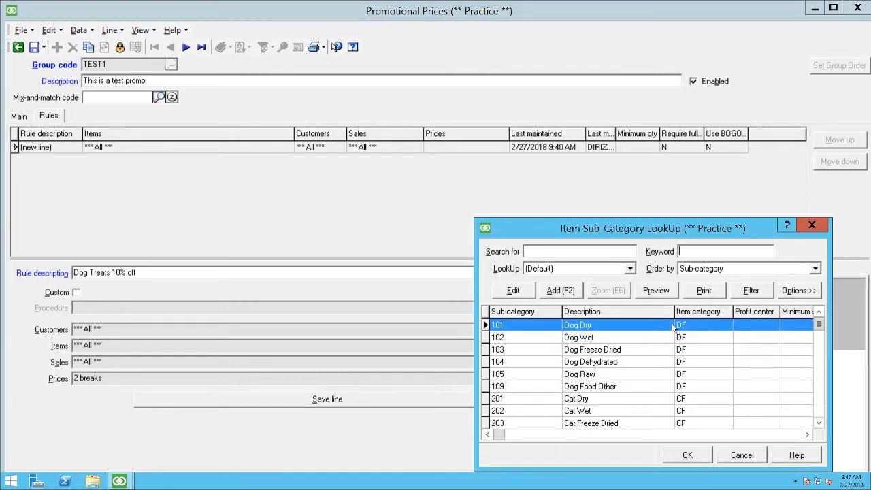
{"action": "left_click", "coordinate": [640, 376]}
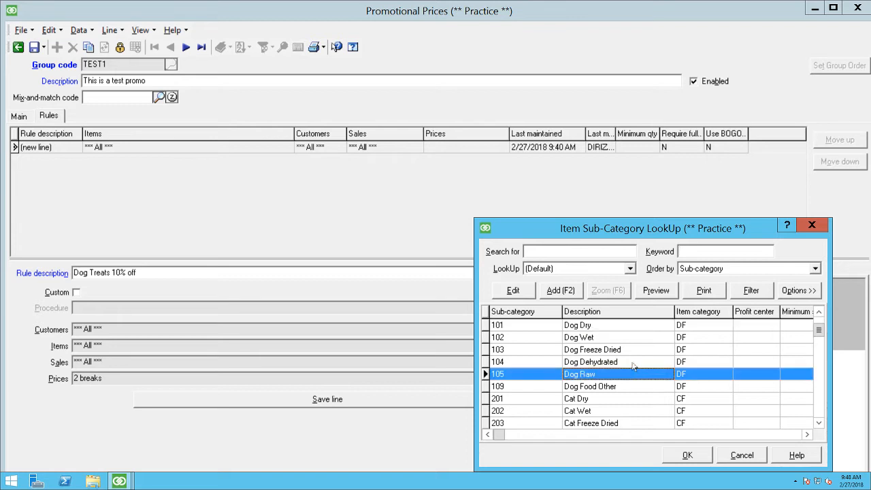
{"action": "key", "text": "Down"}
{"action": "key", "text": "Down"}
{"action": "key", "text": "Down"}
{"action": "key", "text": "Down"}
{"action": "key", "text": "Down"}
{"action": "key", "text": "Down"}
{"action": "key", "text": "Down"}
{"action": "key", "text": "Down"}
{"action": "key", "text": "Down"}
{"action": "key", "text": "Down"}
{"action": "key", "text": "Down"}
{"action": "key", "text": "Down"}
{"action": "key", "text": "Down"}
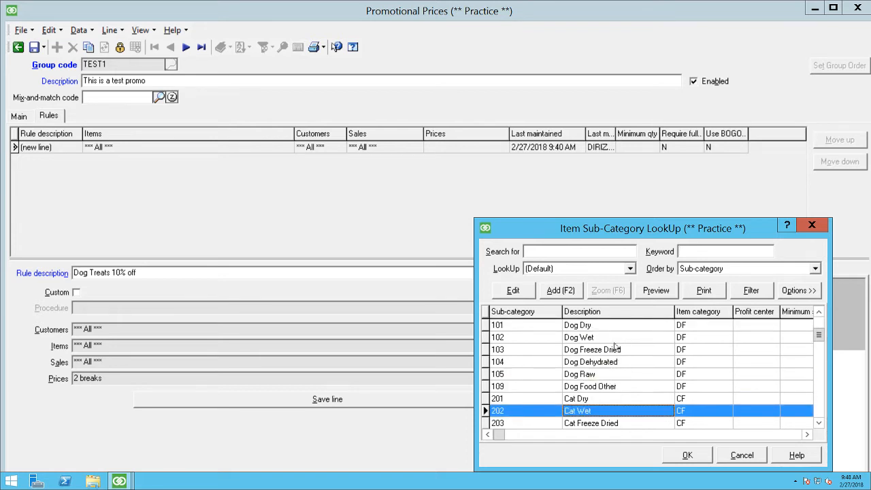
{"action": "key", "text": "Down"}
{"action": "key", "text": "Down"}
{"action": "key", "text": "Down"}
{"action": "key", "text": "Down"}
{"action": "key", "text": "Down"}
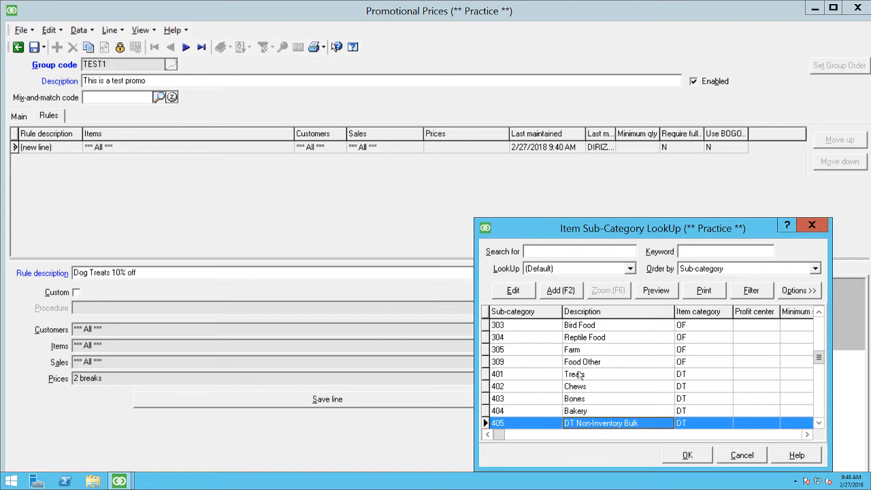
{"action": "left_click", "coordinate": [579, 374]}
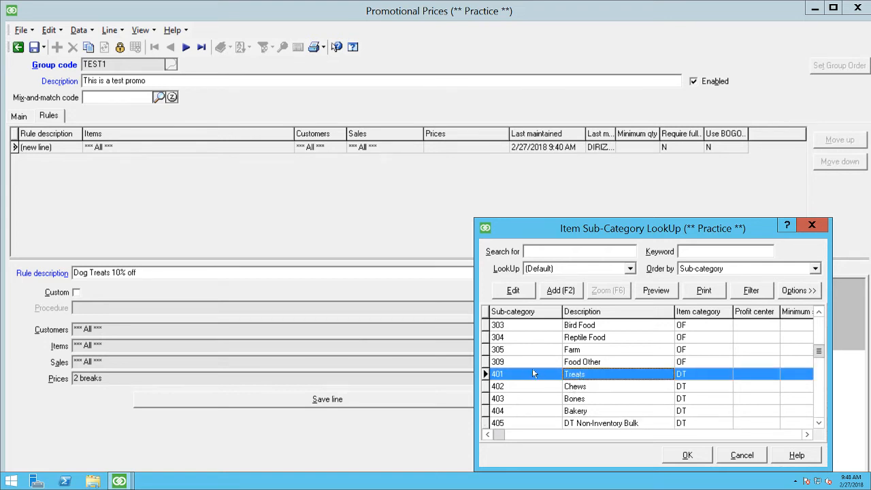
{"action": "double_click", "coordinate": [602, 379]}
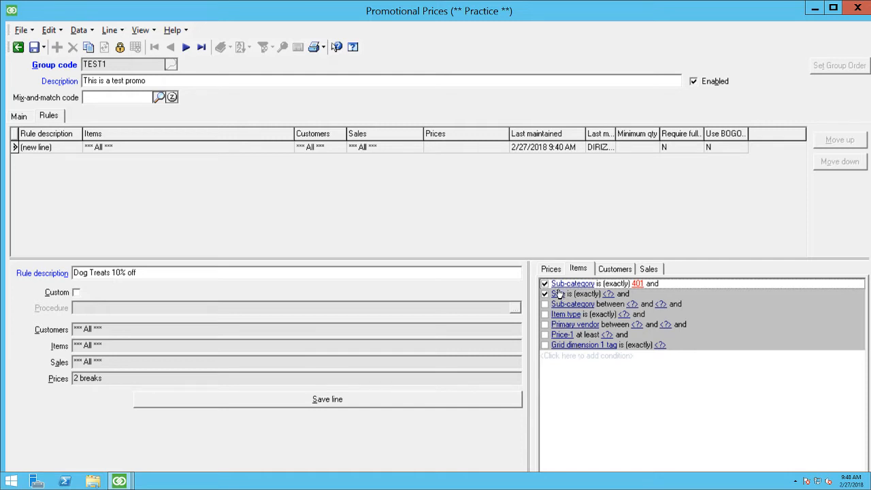
{"action": "left_click", "coordinate": [612, 303]}
{"action": "left_click", "coordinate": [590, 393]}
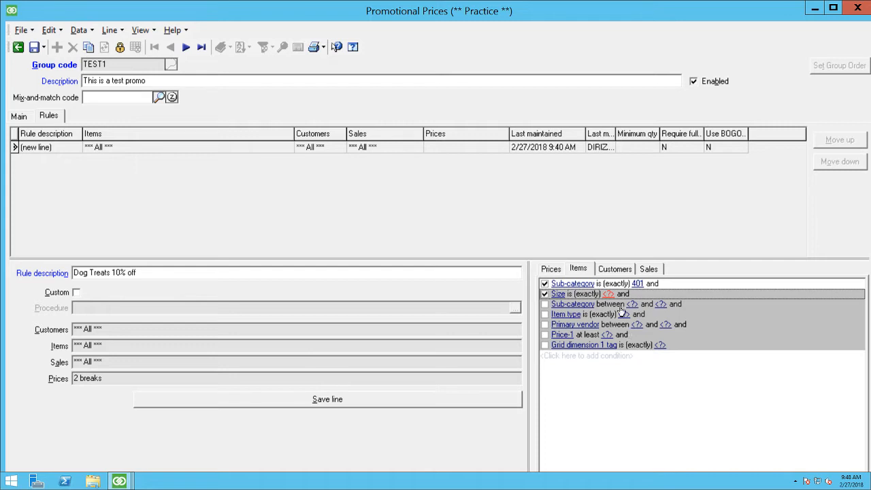
Step: Move the Sub-category 401 condition below the Size condition
{"action": "left_click", "coordinate": [568, 294]}
{"action": "left_click", "coordinate": [740, 427]}
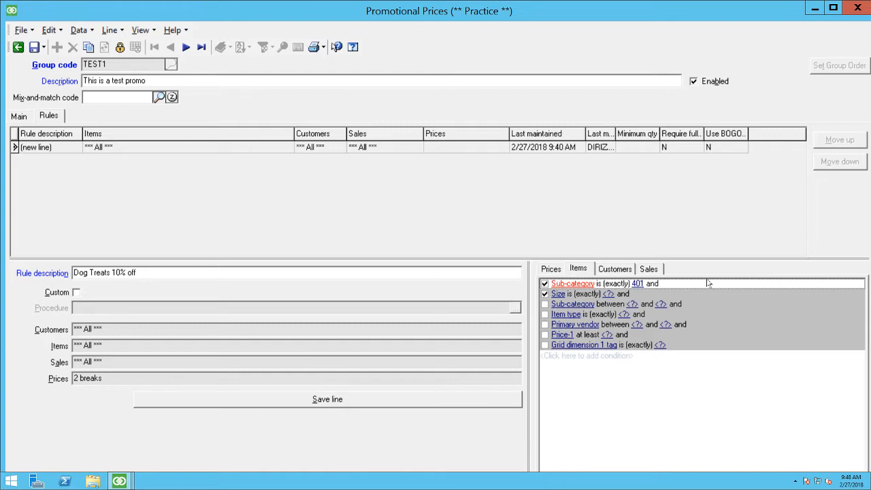
{"action": "key", "text": "ctrl+Down"}
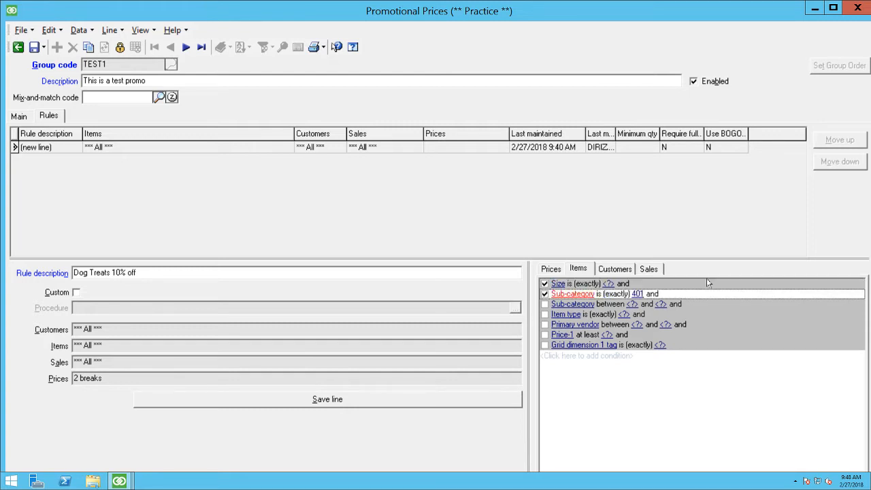
{"action": "key", "text": "ctrl+Up"}
{"action": "key", "text": "ctrl+Down"}
{"action": "key", "text": "ctrl+Up"}
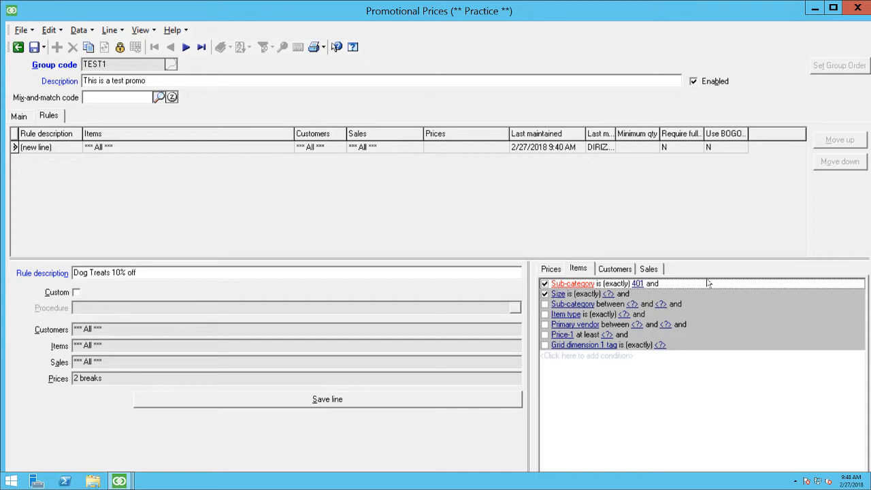
{"action": "key", "text": "ctrl+Down"}
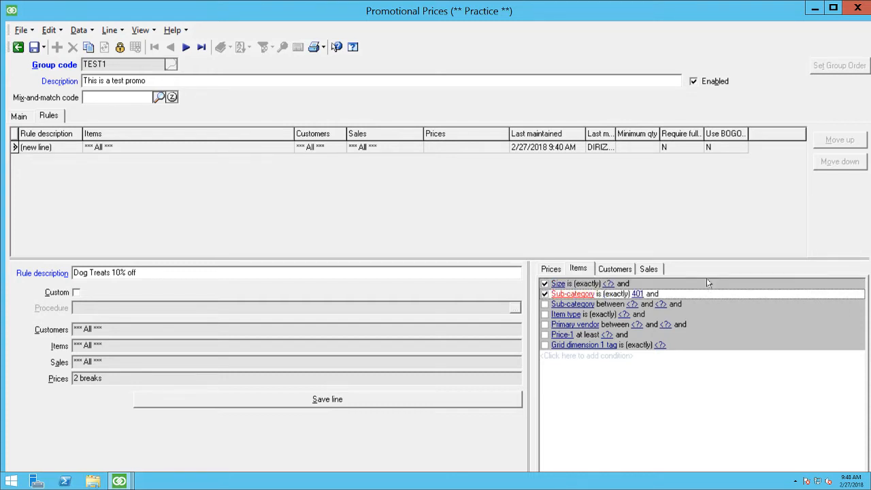
Step: Indent the Sub-category 401 condition beneath the Size condition, trying Outdent once along the way
{"action": "key", "text": "ctrl+Right"}
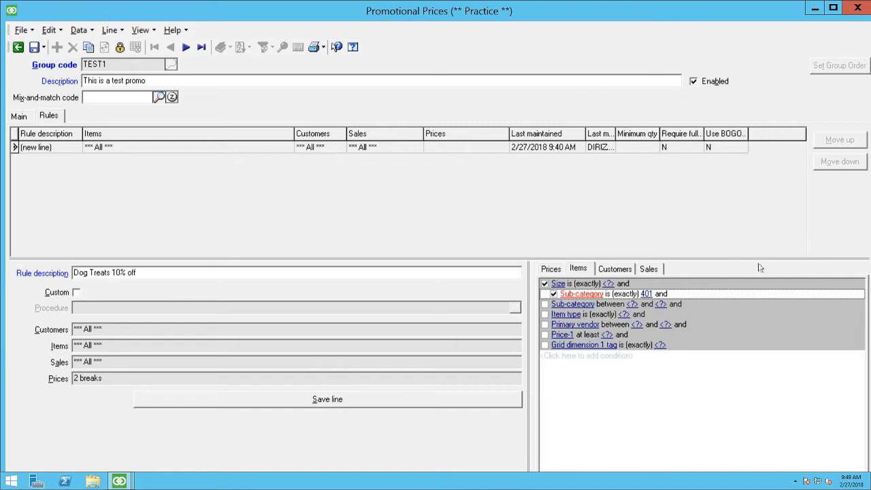
{"action": "right_click", "coordinate": [670, 293]}
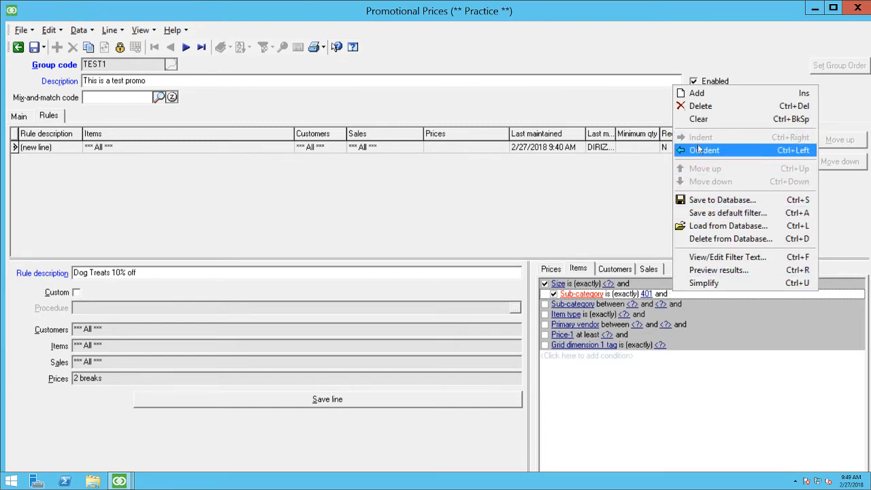
{"action": "left_click", "coordinate": [700, 150]}
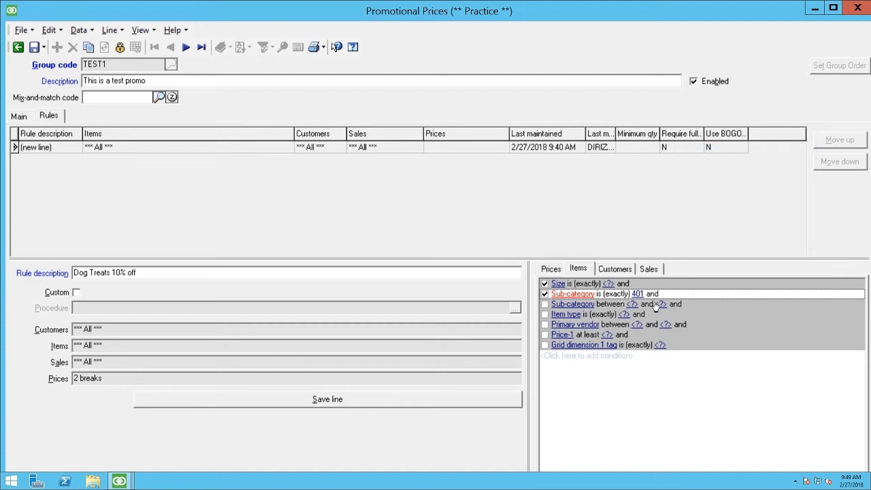
{"action": "key", "text": "ctrl+Right"}
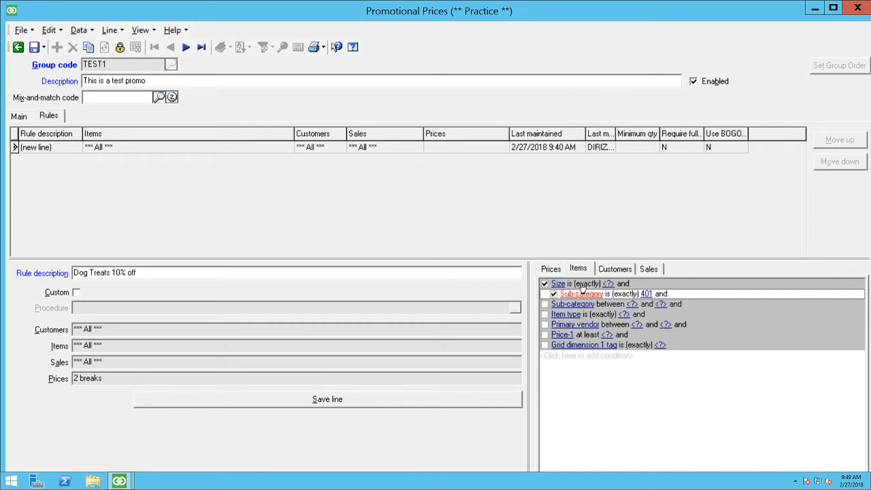
Step: Change the field of the Size condition to Manufacturer
{"action": "left_click", "coordinate": [557, 285]}
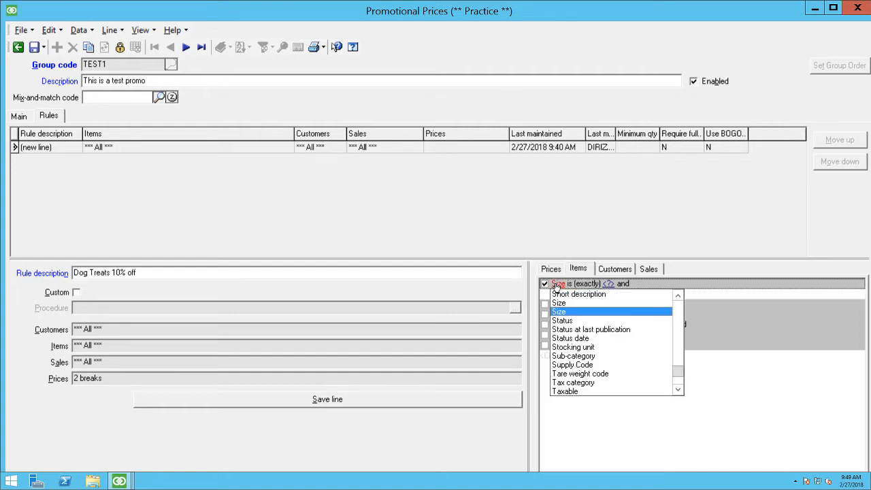
{"action": "key", "text": "m"}
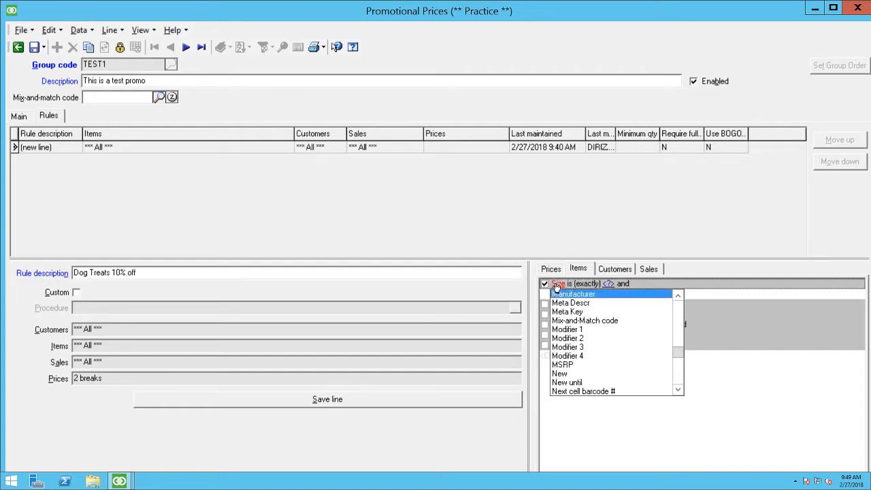
{"action": "key", "text": "Return"}
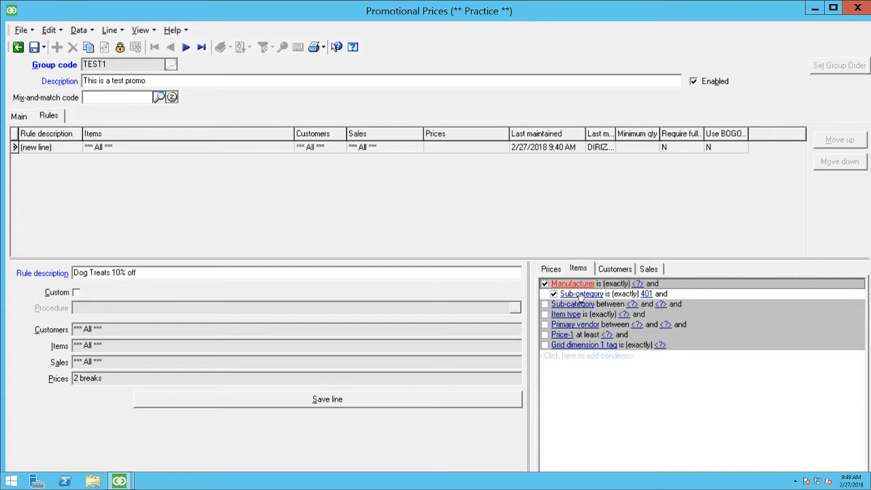
Step: Search the manufacturer attributes for "cloud" and "hone", and set the Manufacturer condition's value to THK (The Honest Kitchen)
{"action": "left_click", "coordinate": [637, 284]}
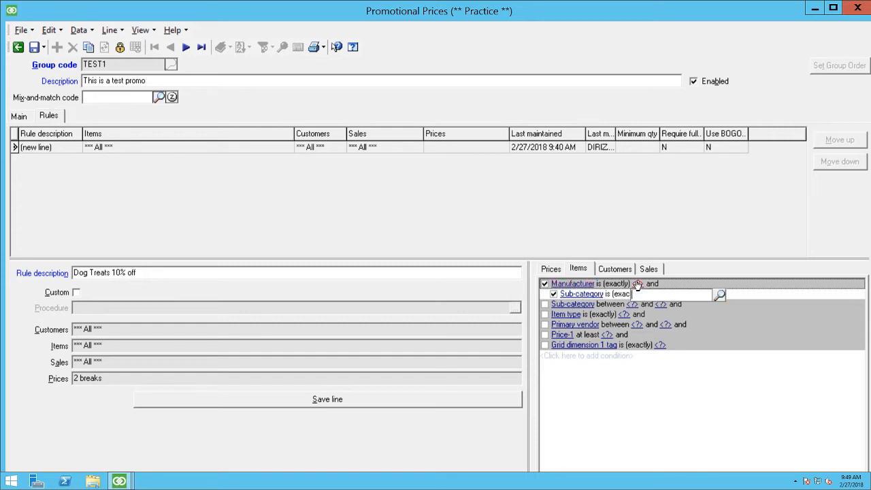
{"action": "left_click", "coordinate": [720, 295]}
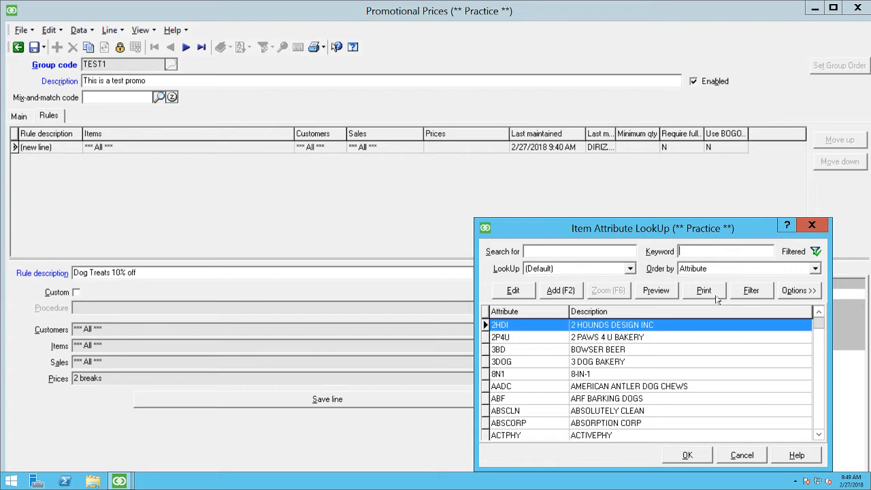
{"action": "type", "text": "cloud"}
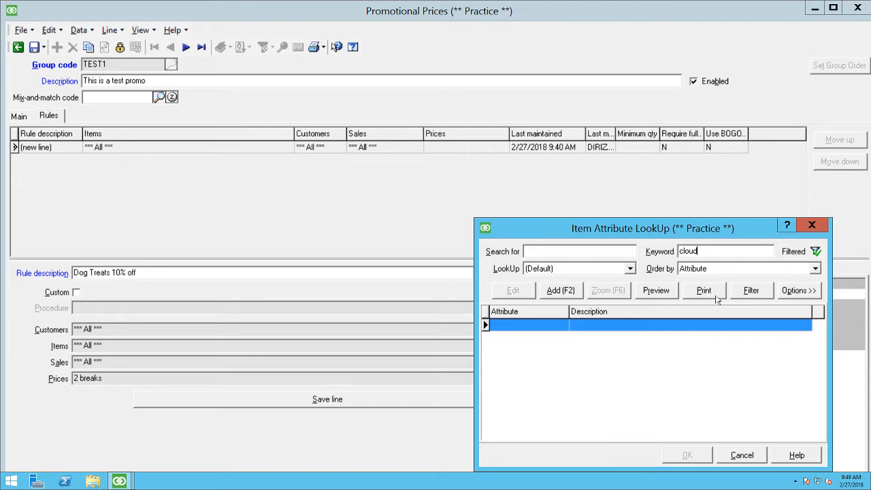
{"action": "key", "text": "BackSpace"}
{"action": "key", "text": "BackSpace"}
{"action": "key", "text": "BackSpace"}
{"action": "key", "text": "BackSpace"}
{"action": "key", "text": "BackSpace"}
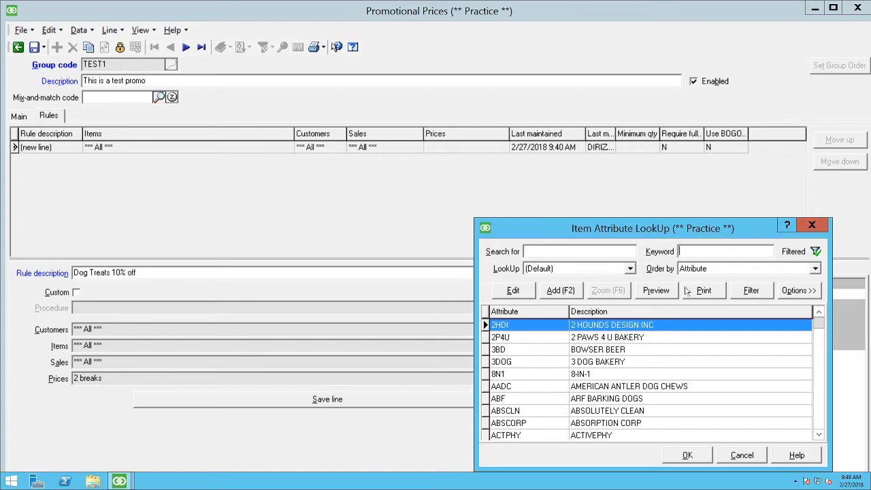
{"action": "type", "text": "hone"}
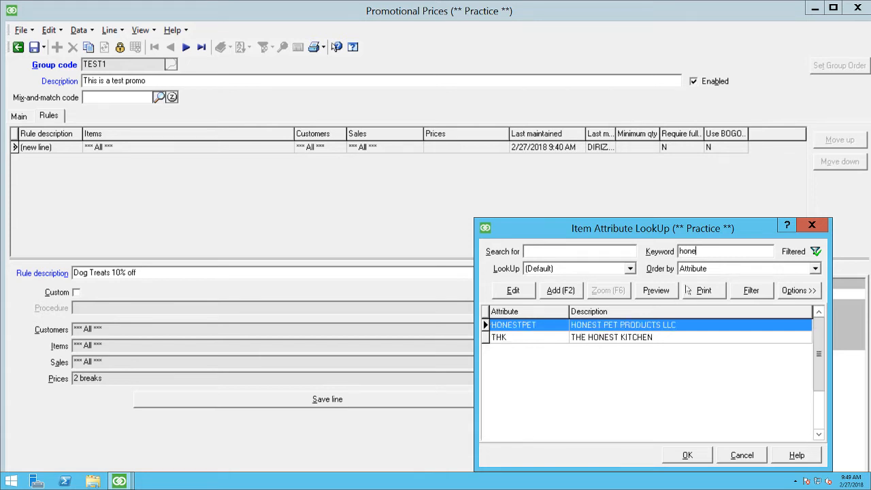
{"action": "double_click", "coordinate": [538, 337]}
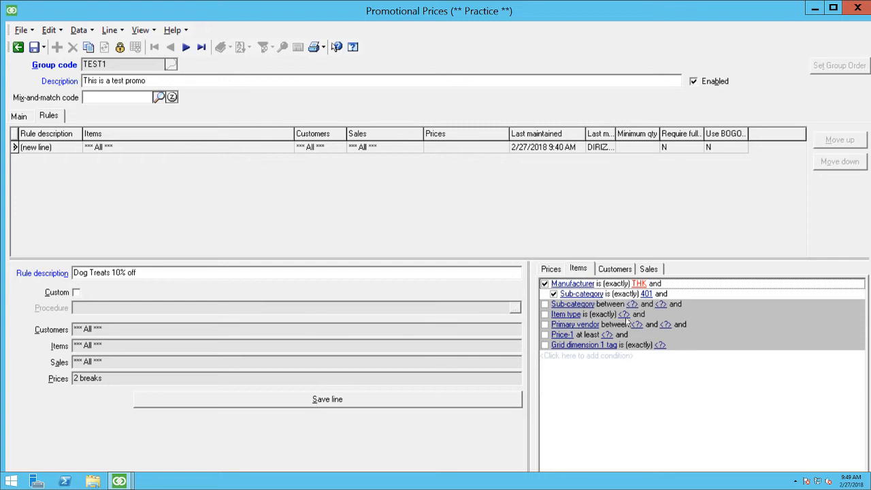
Step: Preview the items matching the Manufacturer and Sub-category filter, review the whole list, and close the preview
{"action": "right_click", "coordinate": [621, 374]}
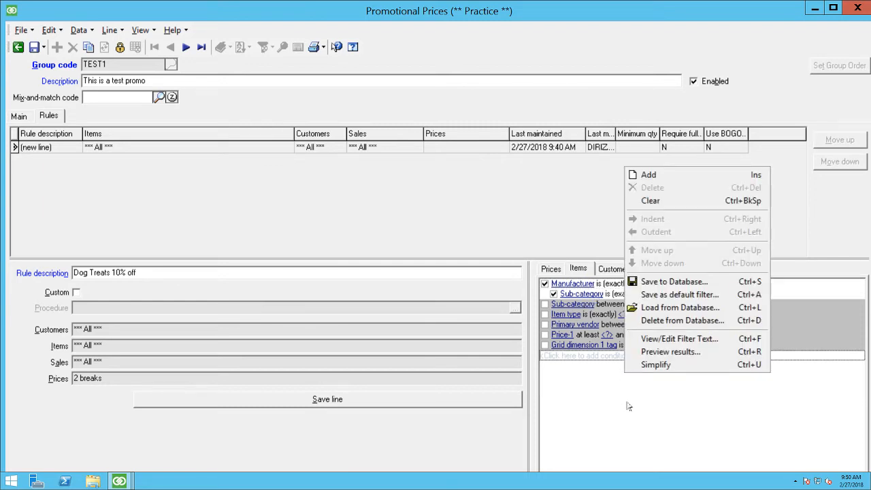
{"action": "left_click", "coordinate": [709, 348]}
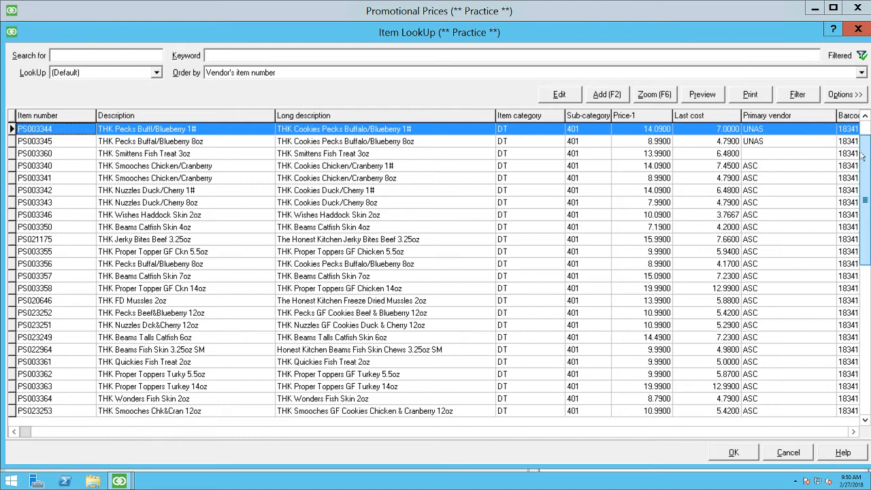
{"action": "left_click_drag", "start_coordinate": [866, 139], "coordinate": [866, 361]}
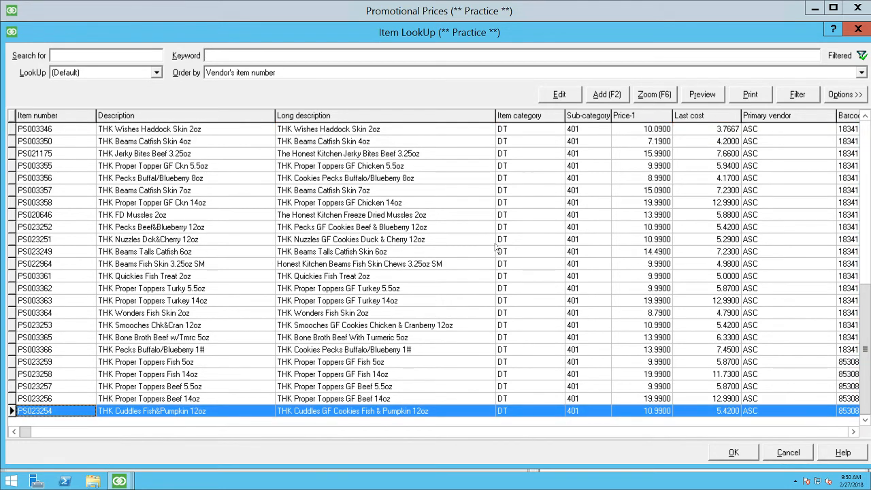
{"action": "key", "text": "Up"}
{"action": "key", "text": "Up"}
{"action": "key", "text": "Up"}
{"action": "key", "text": "Up"}
{"action": "key", "text": "Up"}
{"action": "key", "text": "Up"}
{"action": "key", "text": "Up"}
{"action": "key", "text": "Up"}
{"action": "key", "text": "Up"}
{"action": "key", "text": "Up"}
{"action": "key", "text": "Up"}
{"action": "key", "text": "Up"}
{"action": "key", "text": "Up"}
{"action": "key", "text": "Up"}
{"action": "key", "text": "Up"}
{"action": "key", "text": "Up"}
{"action": "key", "text": "Up"}
{"action": "key", "text": "Up"}
{"action": "key", "text": "Up"}
{"action": "key", "text": "Up"}
{"action": "key", "text": "Up"}
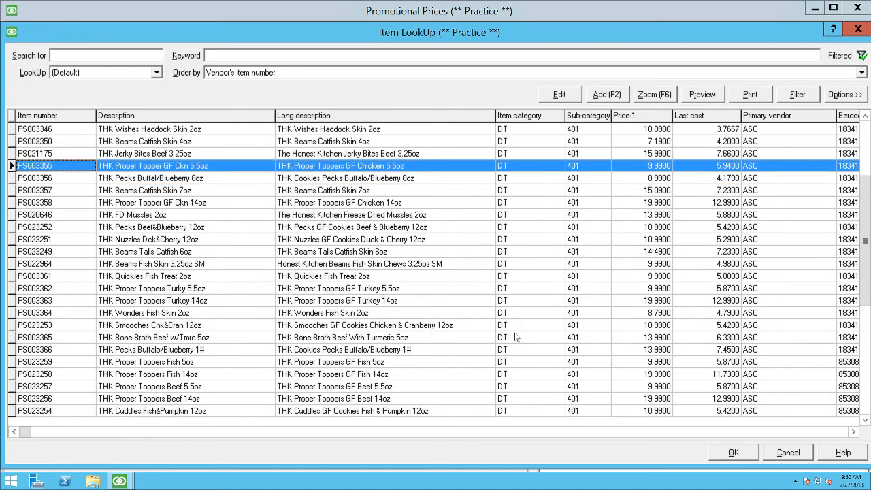
{"action": "key", "text": "Up"}
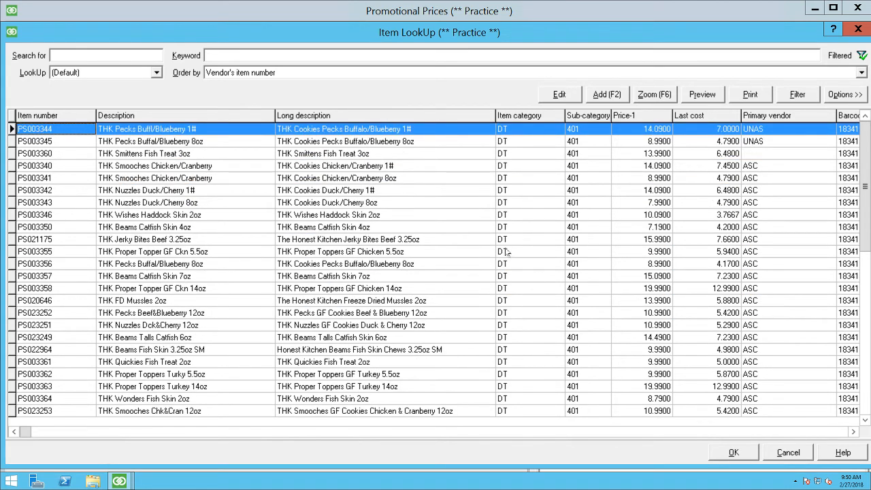
{"action": "left_click", "coordinate": [479, 227]}
{"action": "key", "text": "Down"}
{"action": "key", "text": "Down"}
{"action": "key", "text": "Down"}
{"action": "key", "text": "Down"}
{"action": "key", "text": "Down"}
{"action": "key", "text": "Down"}
{"action": "key", "text": "Down"}
{"action": "key", "text": "Down"}
{"action": "key", "text": "Down"}
{"action": "key", "text": "Down"}
{"action": "key", "text": "Down"}
{"action": "key", "text": "Down"}
{"action": "key", "text": "Down"}
{"action": "key", "text": "Down"}
{"action": "key", "text": "Down"}
{"action": "key", "text": "Down"}
{"action": "key", "text": "Down"}
{"action": "key", "text": "Down"}
{"action": "key", "text": "Down"}
{"action": "key", "text": "Down"}
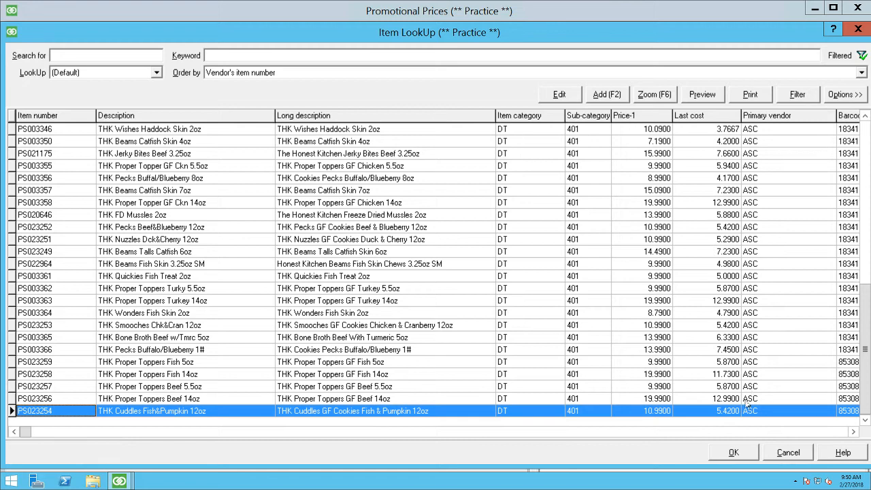
{"action": "key", "text": "Up"}
{"action": "key", "text": "Up"}
{"action": "key", "text": "Up"}
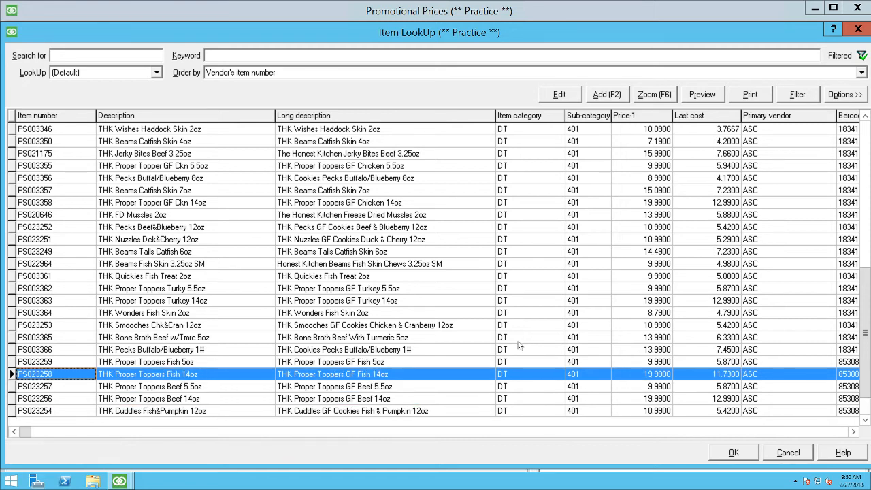
{"action": "key", "text": "Down"}
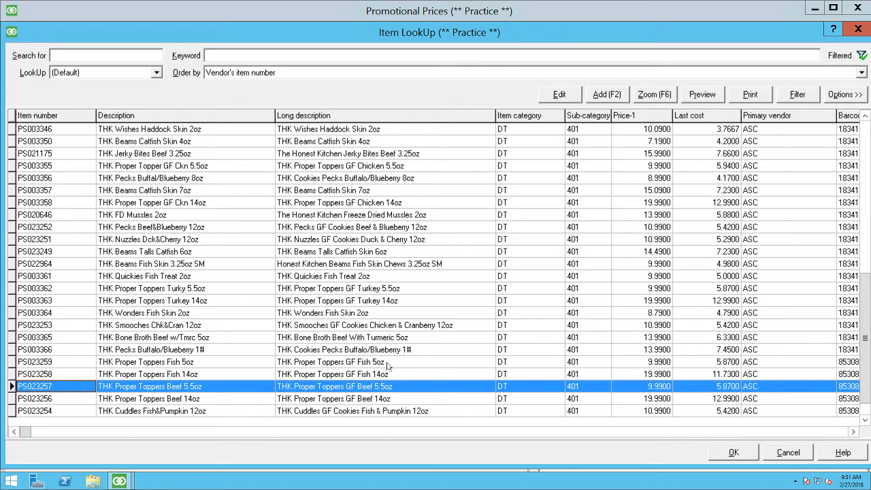
{"action": "key", "text": "Down"}
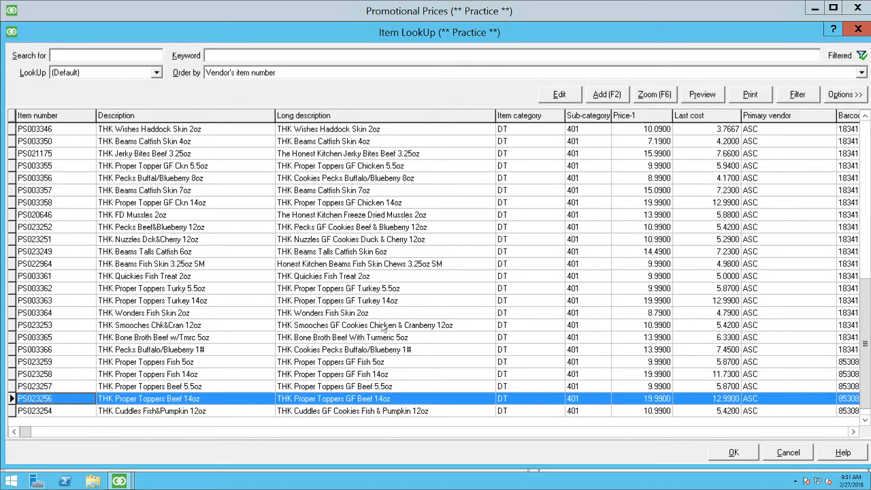
{"action": "key", "text": "Up"}
{"action": "key", "text": "Up"}
{"action": "key", "text": "Up"}
{"action": "key", "text": "Up"}
{"action": "key", "text": "Up"}
{"action": "key", "text": "Up"}
{"action": "key", "text": "Up"}
{"action": "key", "text": "Up"}
{"action": "key", "text": "Up"}
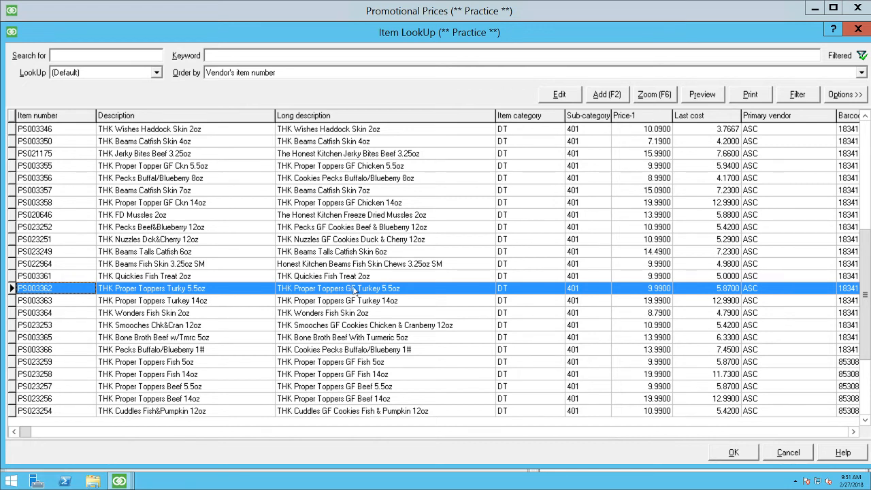
{"action": "scroll", "coordinate": [349, 288], "scroll_direction": "up", "scroll_amount": 5}
{"action": "scroll", "coordinate": [350, 288], "scroll_direction": "up", "scroll_amount": 15}
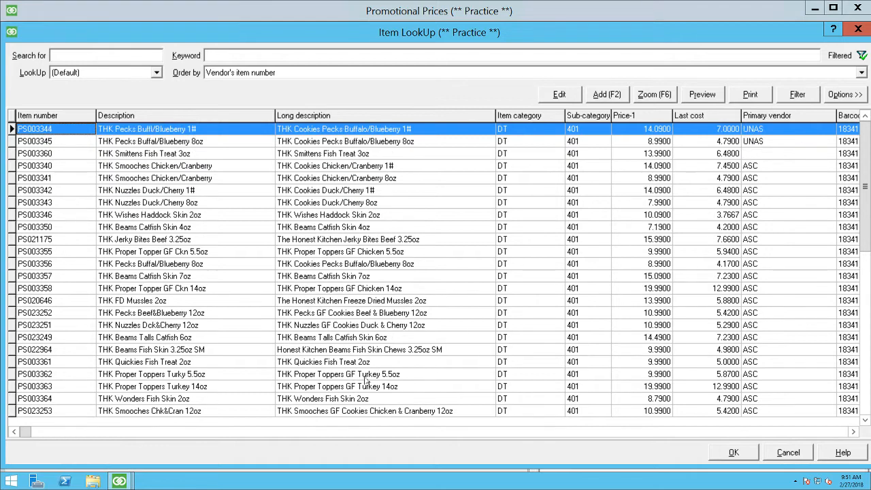
{"action": "scroll", "coordinate": [350, 311], "scroll_direction": "down", "scroll_amount": 20}
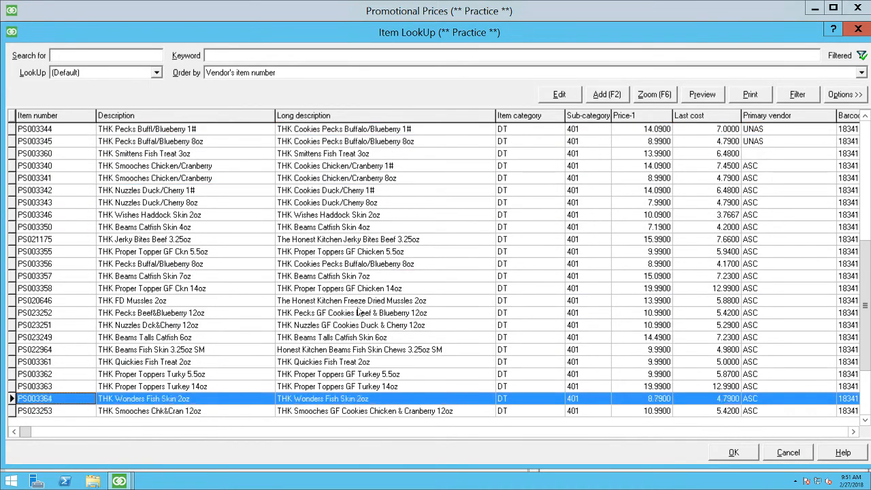
{"action": "scroll", "coordinate": [350, 311], "scroll_direction": "down", "scroll_amount": 1}
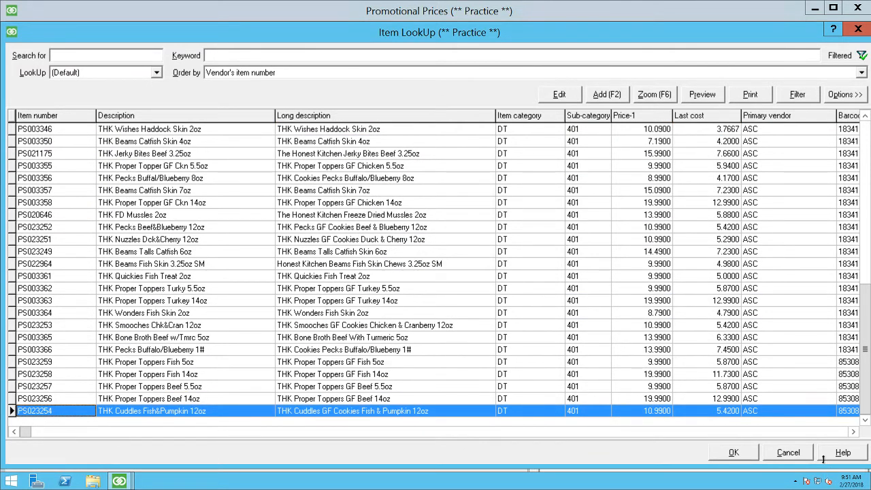
{"action": "left_click", "coordinate": [790, 453]}
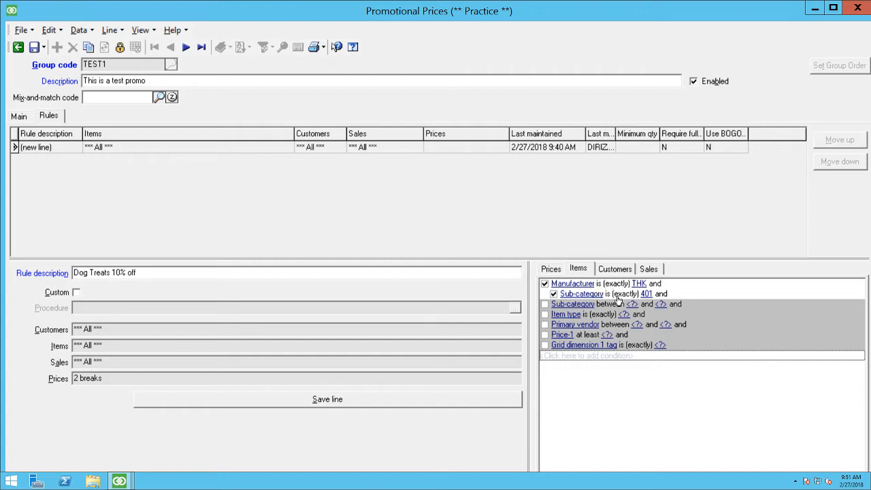
Step: Examine the filter fields available for the second Sub-category condition, keeping Sub-category as its field
{"action": "left_click", "coordinate": [572, 303]}
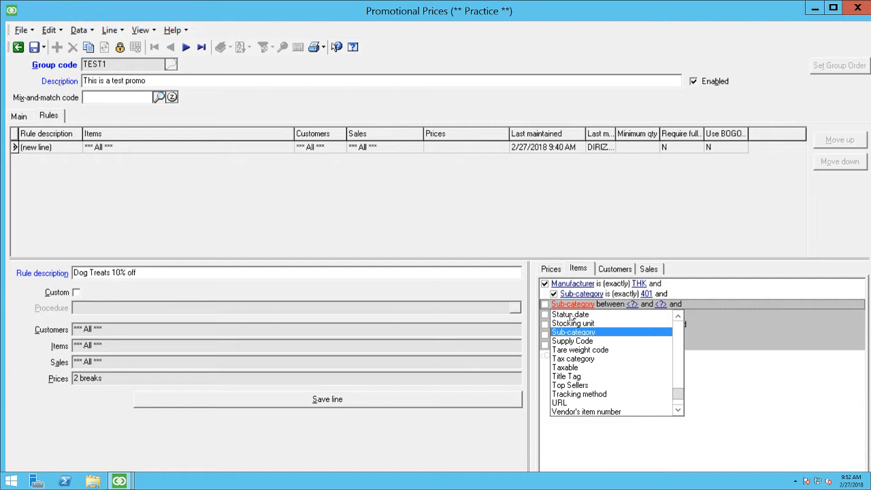
{"action": "key", "text": "Down"}
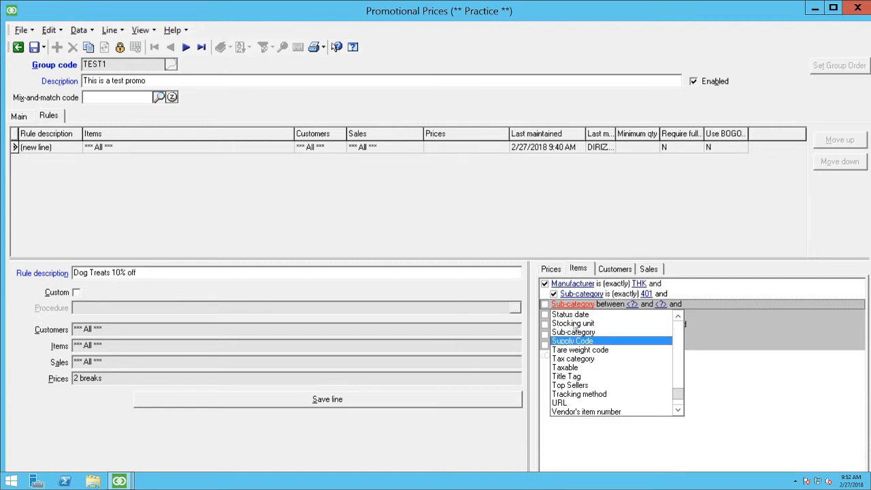
{"action": "left_click", "coordinate": [578, 332]}
{"action": "left_click", "coordinate": [579, 306]}
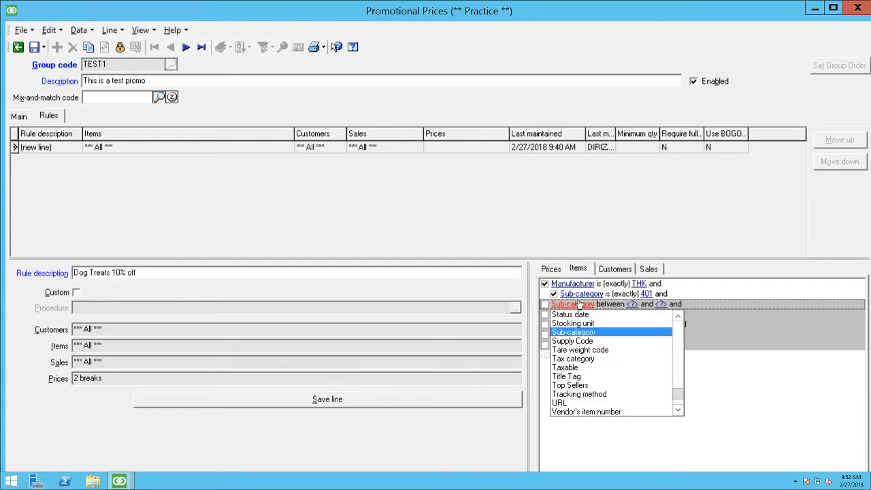
{"action": "scroll", "coordinate": [577, 394], "scroll_direction": "down", "scroll_amount": 2}
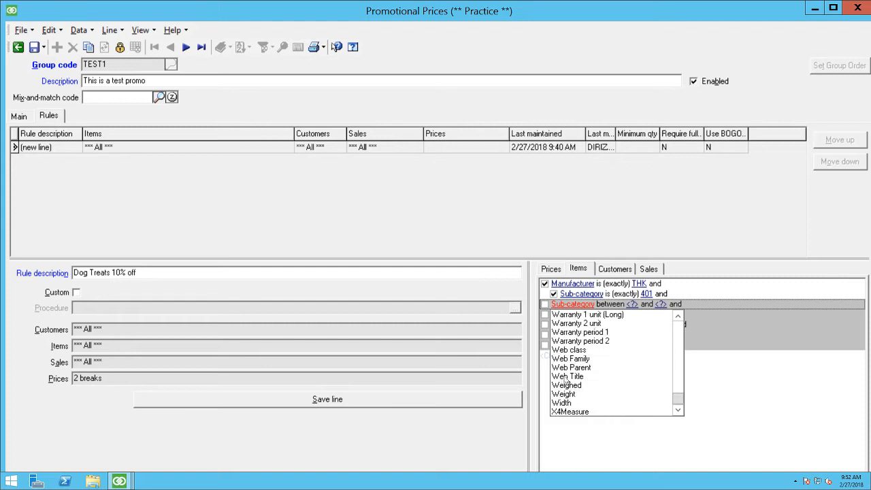
{"action": "scroll", "coordinate": [578, 394], "scroll_direction": "up", "scroll_amount": 10}
{"action": "scroll", "coordinate": [579, 386], "scroll_direction": "up", "scroll_amount": 12}
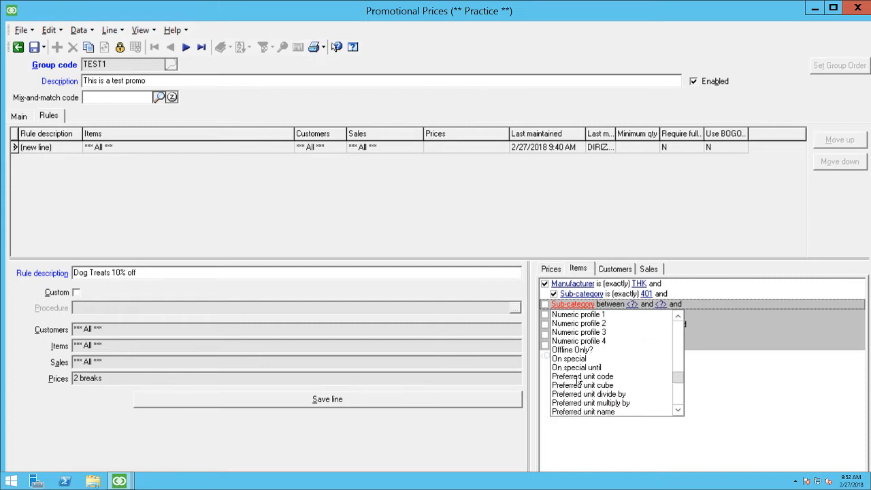
{"action": "scroll", "coordinate": [611, 354], "scroll_direction": "up", "scroll_amount": 12}
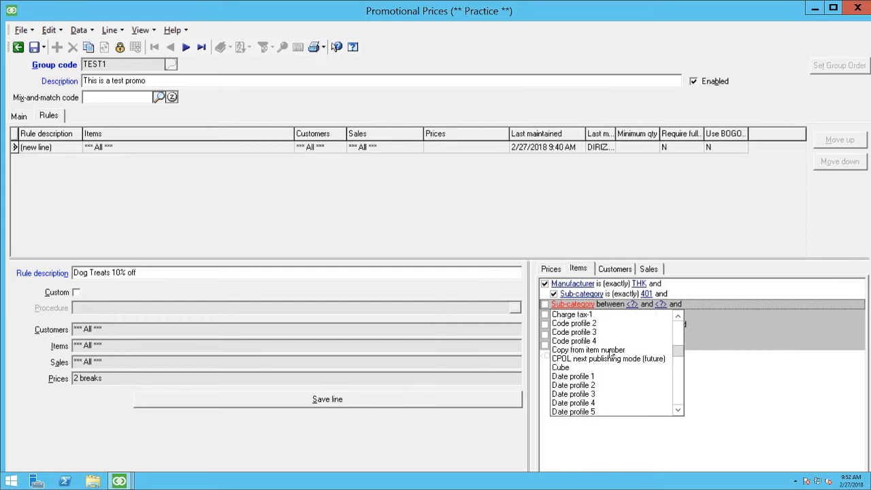
{"action": "scroll", "coordinate": [611, 354], "scroll_direction": "up", "scroll_amount": 8}
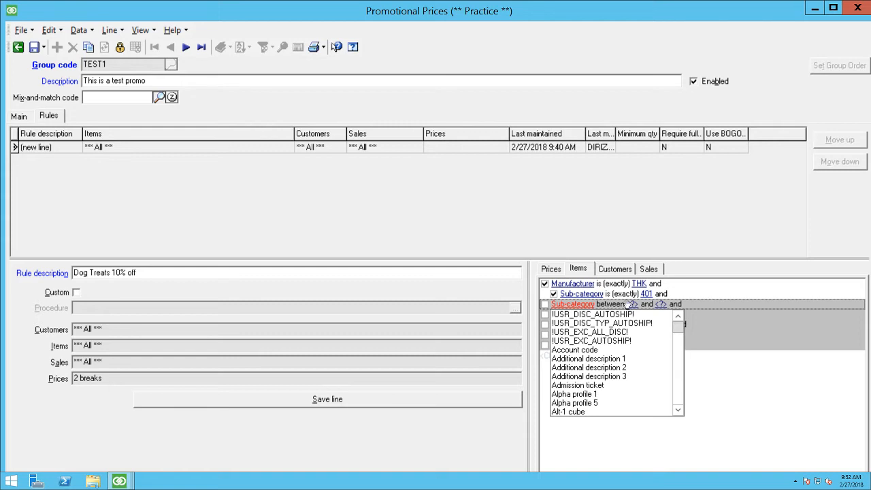
{"action": "scroll", "coordinate": [565, 371], "scroll_direction": "down", "scroll_amount": 9}
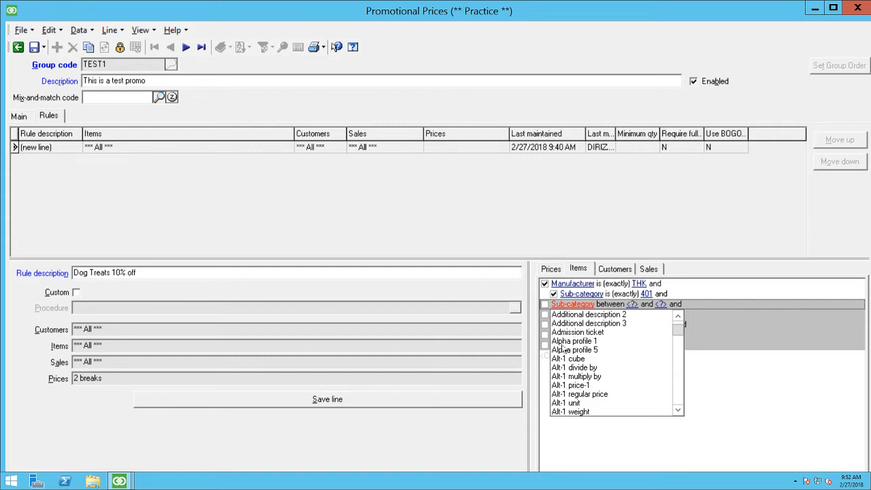
{"action": "scroll", "coordinate": [576, 380], "scroll_direction": "down", "scroll_amount": 7}
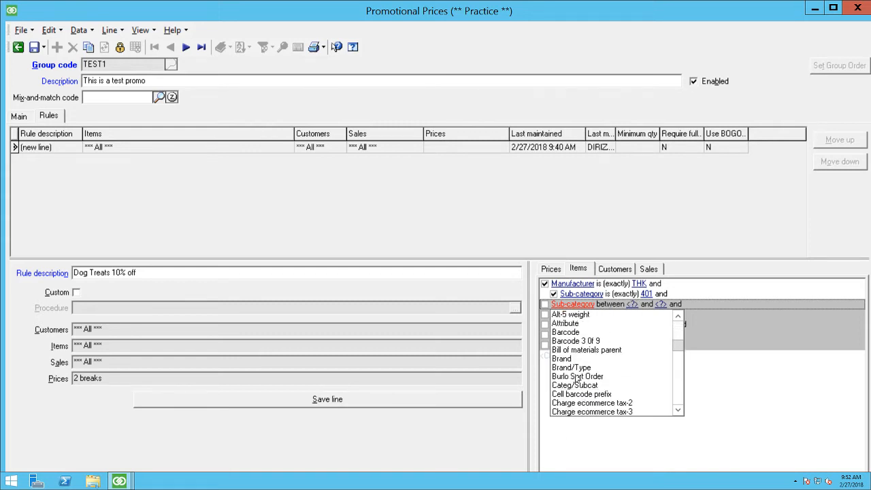
{"action": "left_click", "coordinate": [599, 448]}
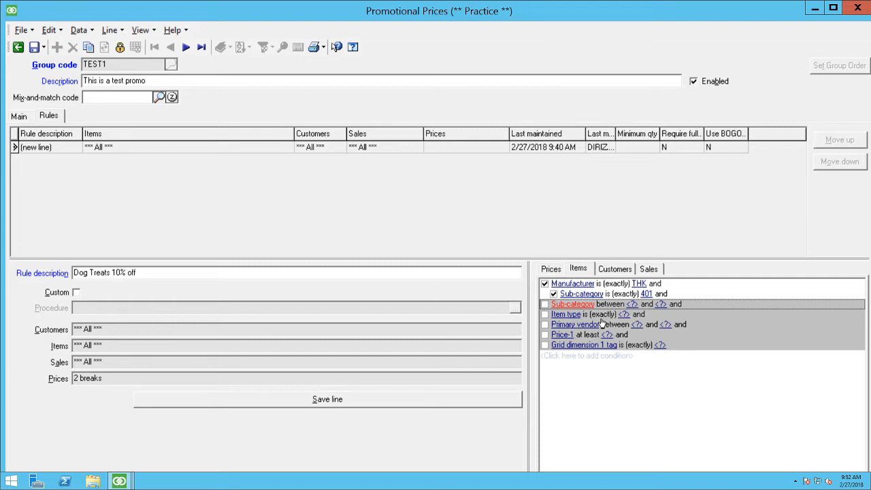
Step: Indent the second Sub-category condition beneath Manufacturer and change the connector after the Sub-category 401 condition to "or"
{"action": "key", "text": "ctrl+Right"}
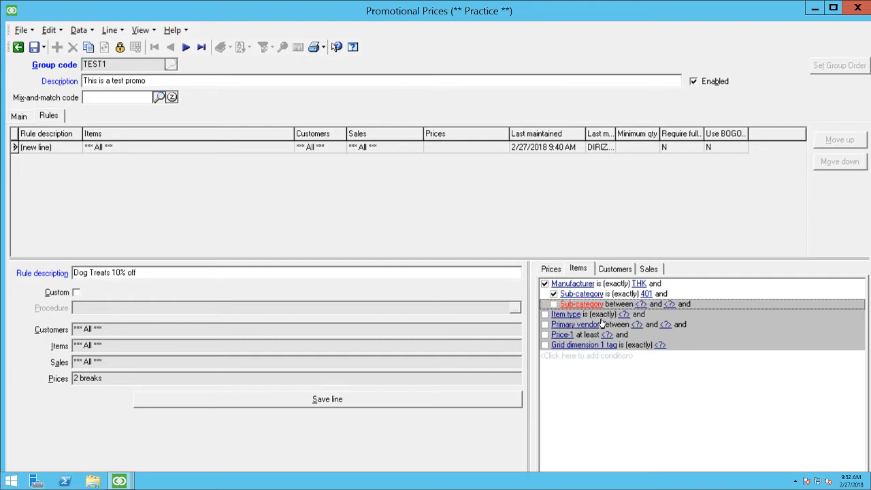
{"action": "left_click", "coordinate": [664, 296]}
{"action": "left_click", "coordinate": [660, 295]}
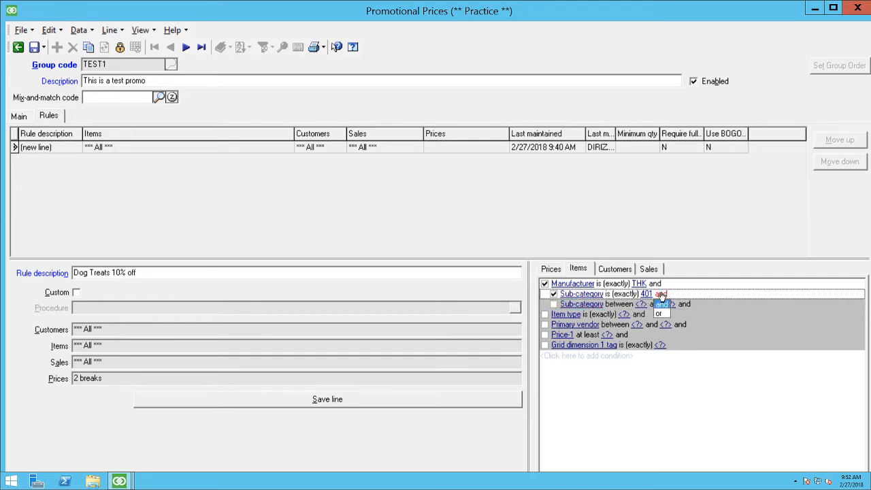
{"action": "left_click", "coordinate": [659, 309]}
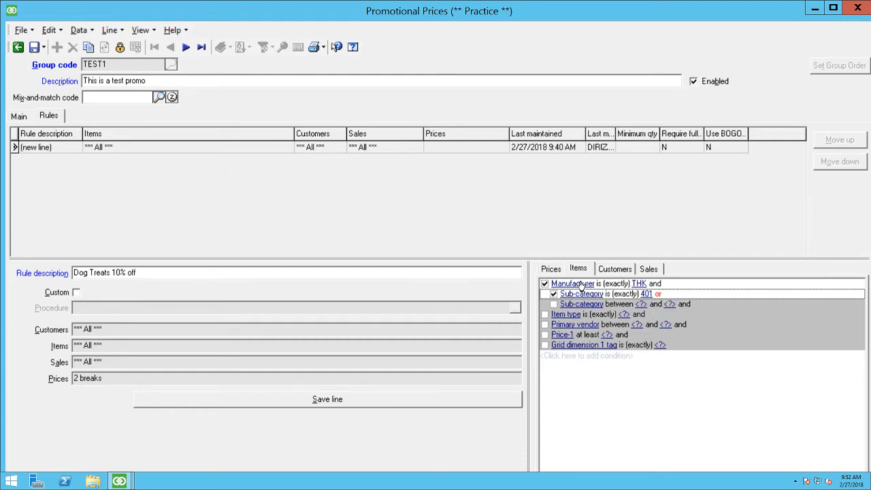
Step: Change the operator of the Sub-category 401 condition to "is in"
{"action": "left_click", "coordinate": [626, 294]}
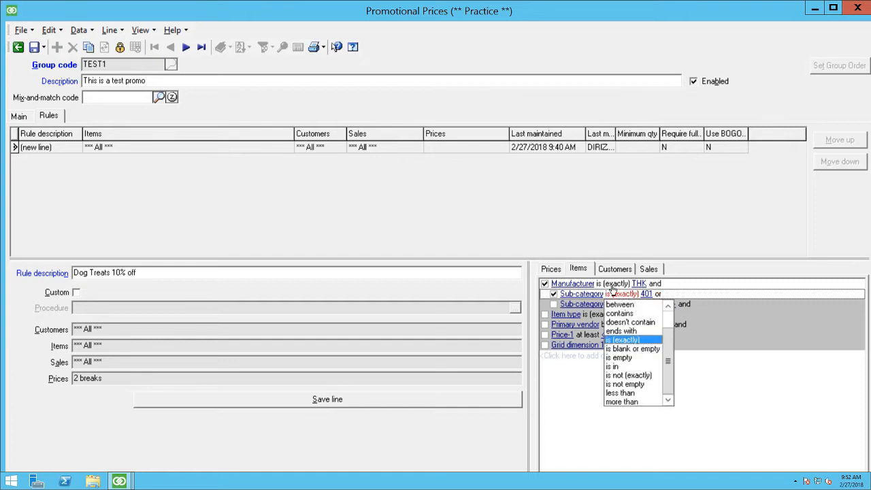
{"action": "left_click", "coordinate": [613, 367]}
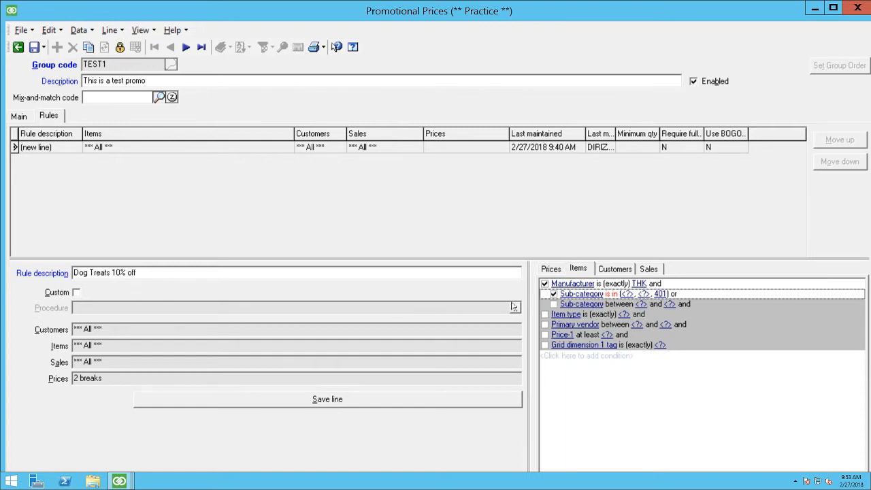
Step: Customize the rule's customer filter so that Category is empty, and return the filter to its simplified view
{"action": "left_click", "coordinate": [615, 270]}
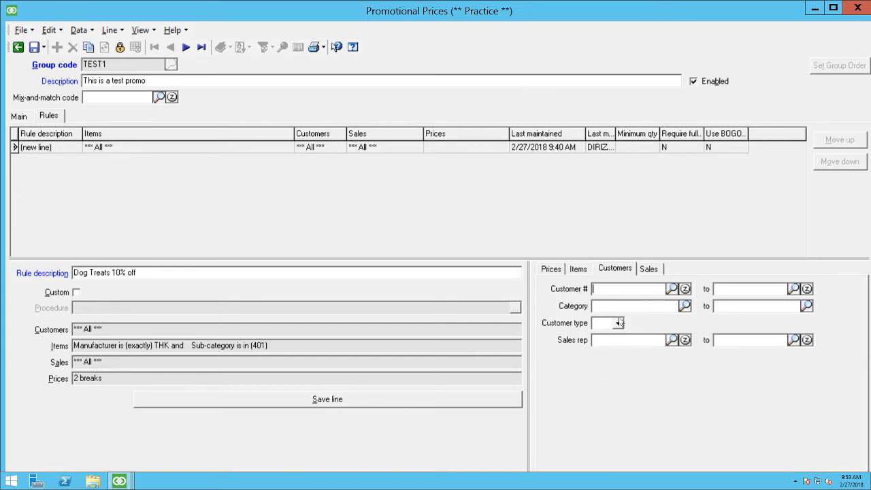
{"action": "right_click", "coordinate": [584, 367]}
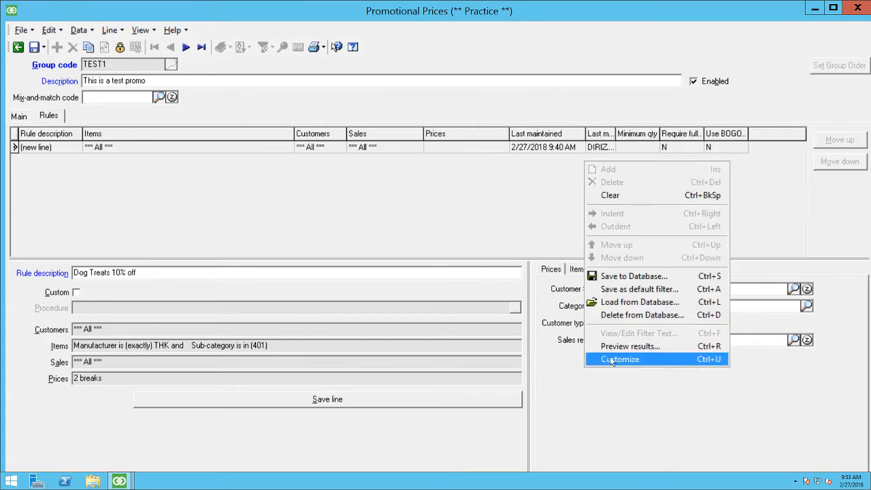
{"action": "left_click", "coordinate": [612, 361]}
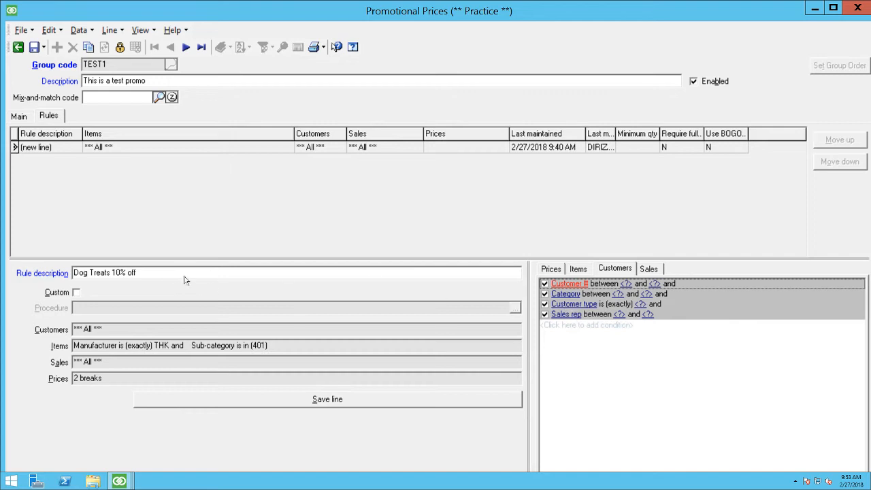
{"action": "left_click", "coordinate": [592, 296]}
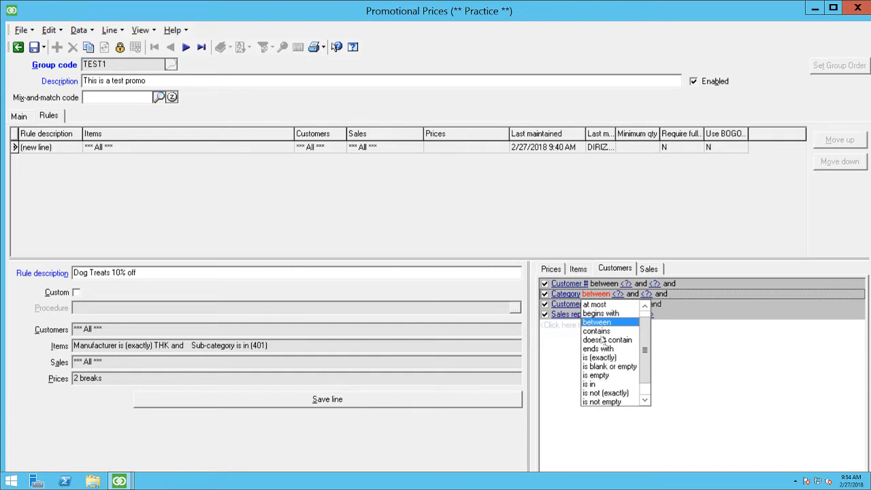
{"action": "scroll", "coordinate": [605, 361], "scroll_direction": "down", "scroll_amount": 1}
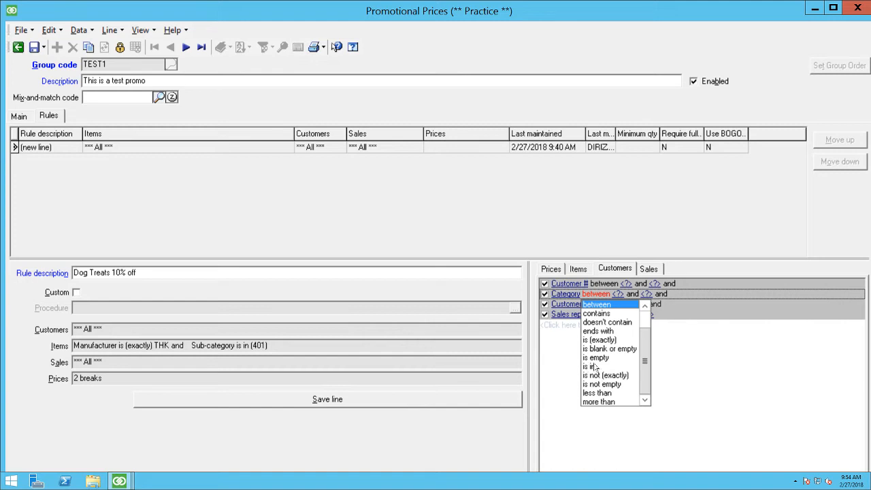
{"action": "left_click", "coordinate": [597, 358]}
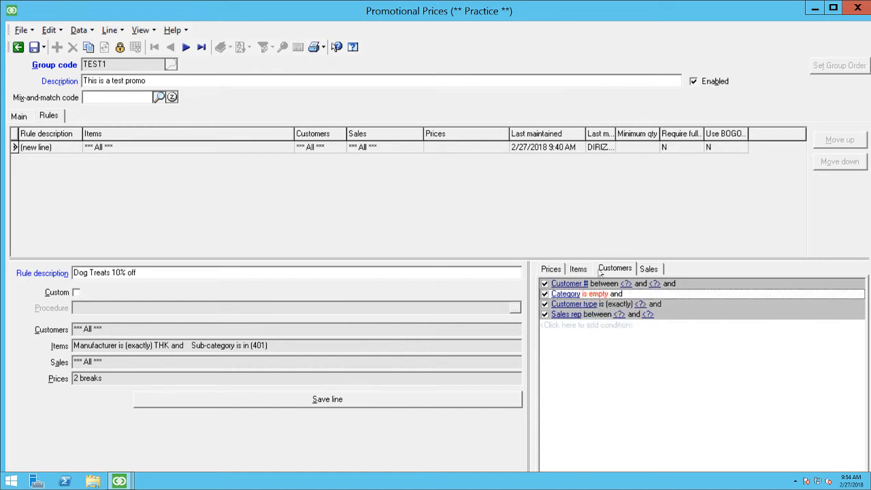
{"action": "right_click", "coordinate": [602, 351]}
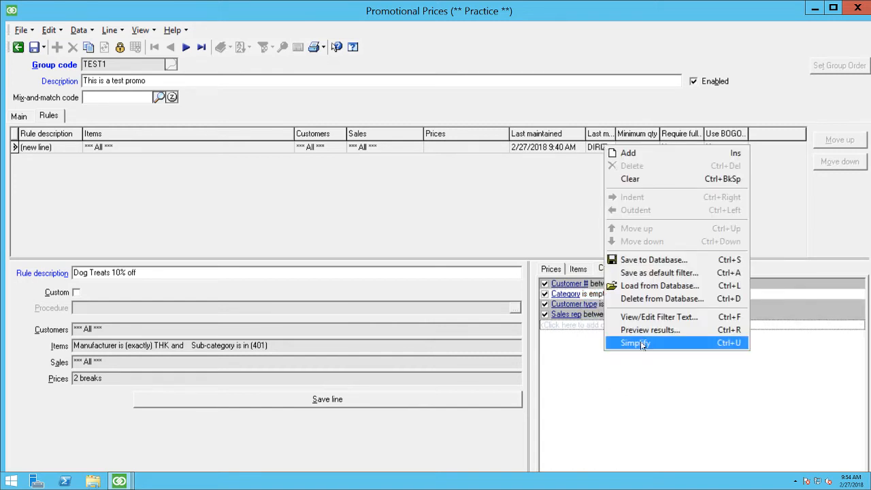
{"action": "left_click", "coordinate": [640, 343]}
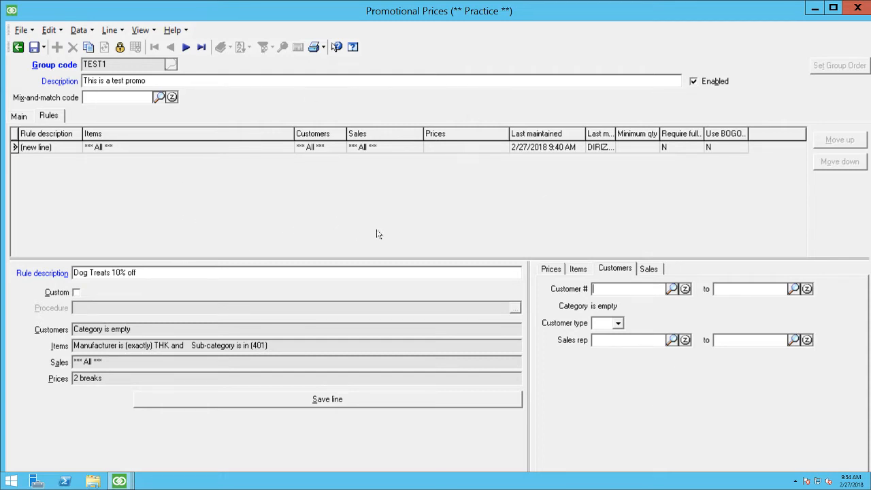
Step: Preview the customers matching the empty Category filter and look further down the resulting list
{"action": "right_click", "coordinate": [611, 376]}
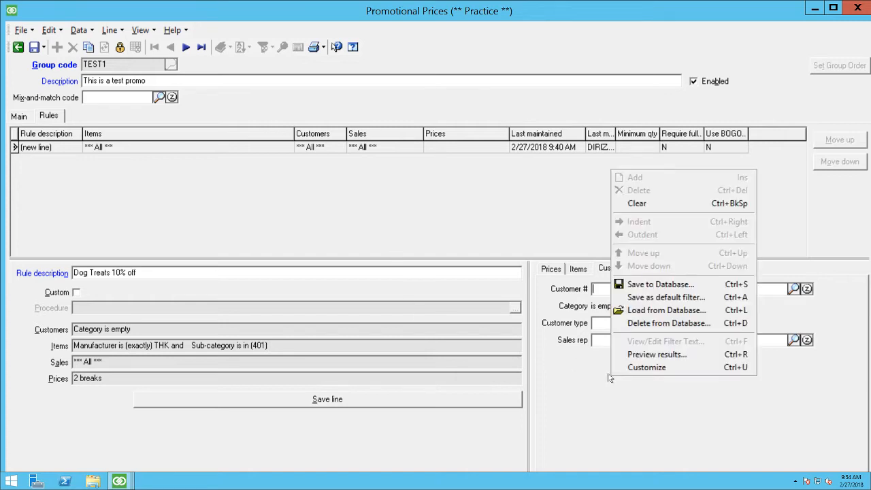
{"action": "left_click", "coordinate": [678, 354]}
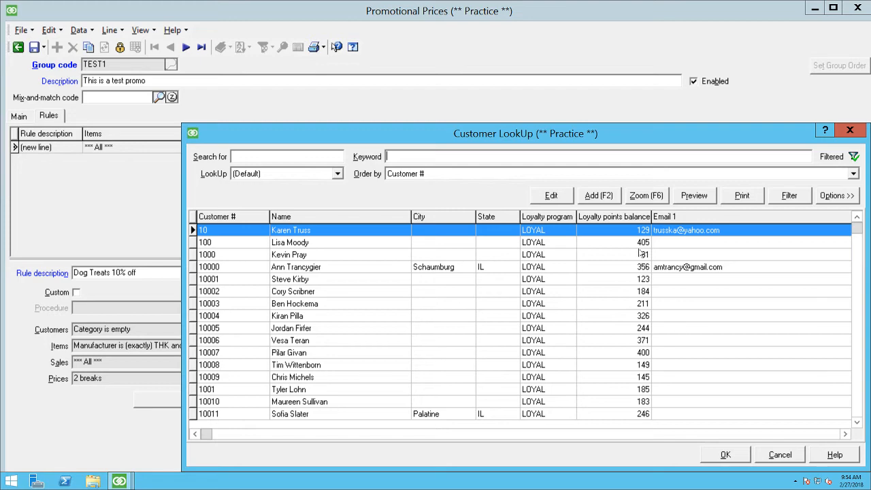
{"action": "left_click", "coordinate": [289, 316]}
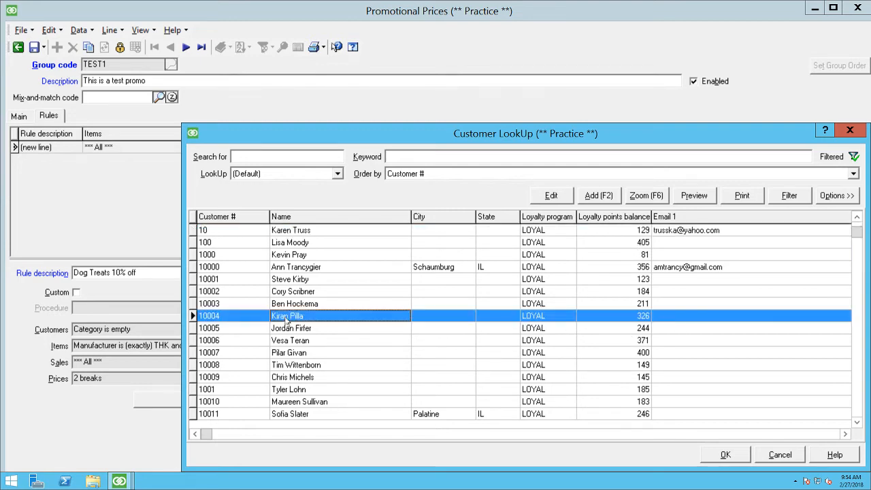
{"action": "key", "text": "Down"}
{"action": "key", "text": "Down"}
{"action": "key", "text": "Down"}
{"action": "key", "text": "Down"}
{"action": "key", "text": "Down"}
{"action": "key", "text": "Down"}
{"action": "key", "text": "Down"}
{"action": "key", "text": "Down"}
{"action": "key", "text": "Down"}
{"action": "key", "text": "Down"}
{"action": "key", "text": "Down"}
{"action": "key", "text": "Down"}
{"action": "key", "text": "Down"}
{"action": "key", "text": "Down"}
{"action": "key", "text": "Down"}
{"action": "key", "text": "Down"}
{"action": "key", "text": "Down"}
{"action": "key", "text": "Down"}
{"action": "key", "text": "Down"}
{"action": "key", "text": "Down"}
{"action": "key", "text": "Down"}
{"action": "key", "text": "Down"}
{"action": "key", "text": "Down"}
{"action": "key", "text": "Down"}
{"action": "key", "text": "Down"}
{"action": "key", "text": "Down"}
{"action": "key", "text": "Down"}
{"action": "key", "text": "Down"}
{"action": "key", "text": "Down"}
{"action": "key", "text": "Down"}
{"action": "key", "text": "Down"}
{"action": "key", "text": "Down"}
{"action": "key", "text": "Down"}
{"action": "key", "text": "Down"}
{"action": "key", "text": "Down"}
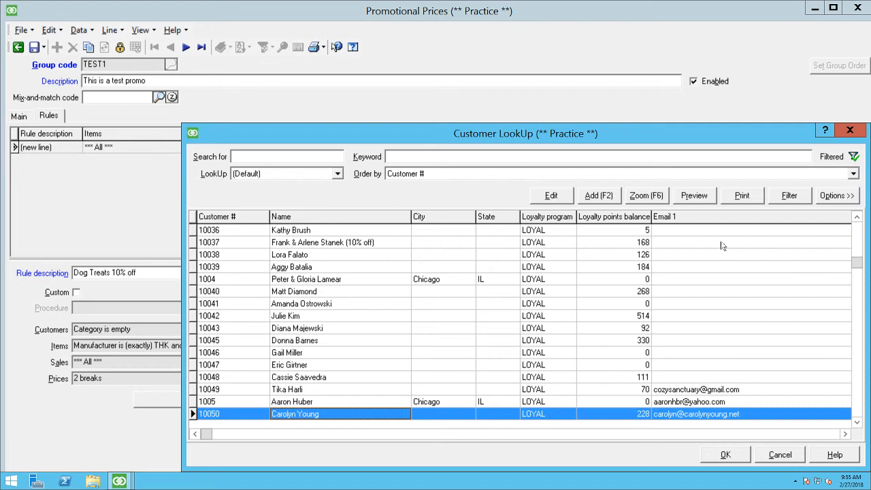
Step: Open one matching customer's record to check its Category field, and close both the record and the customer preview
{"action": "left_click", "coordinate": [637, 328]}
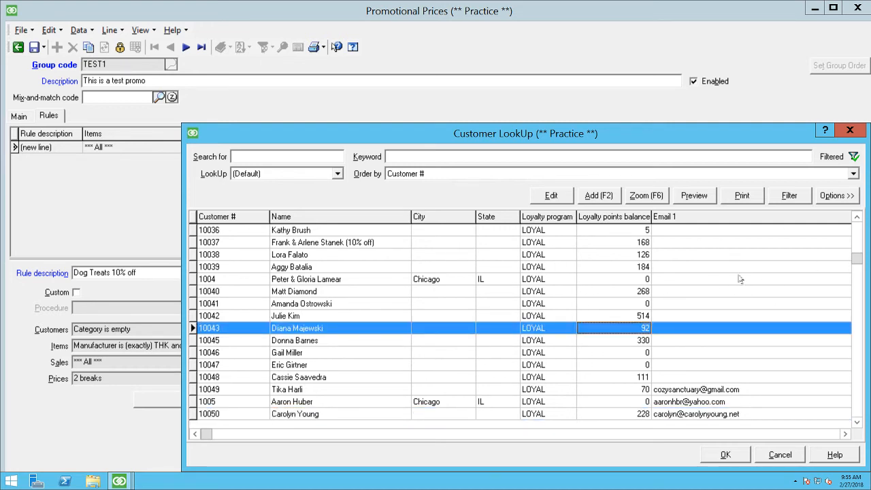
{"action": "left_click", "coordinate": [533, 196]}
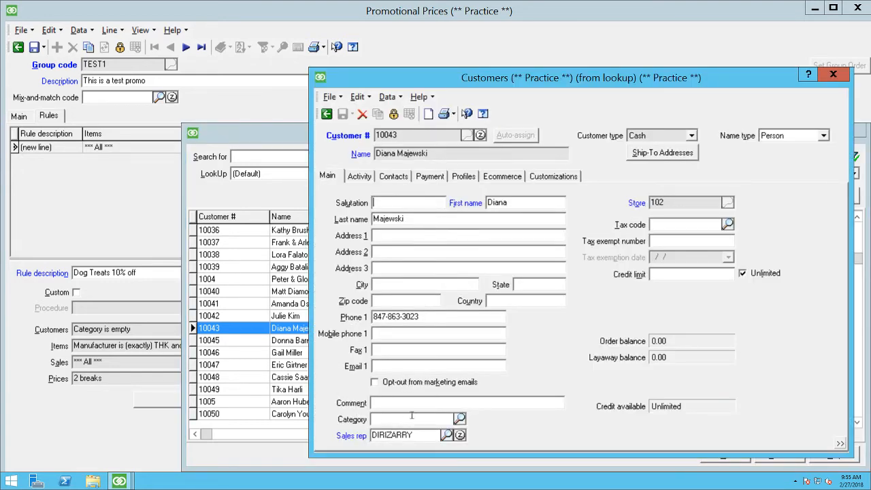
{"action": "left_click", "coordinate": [833, 75]}
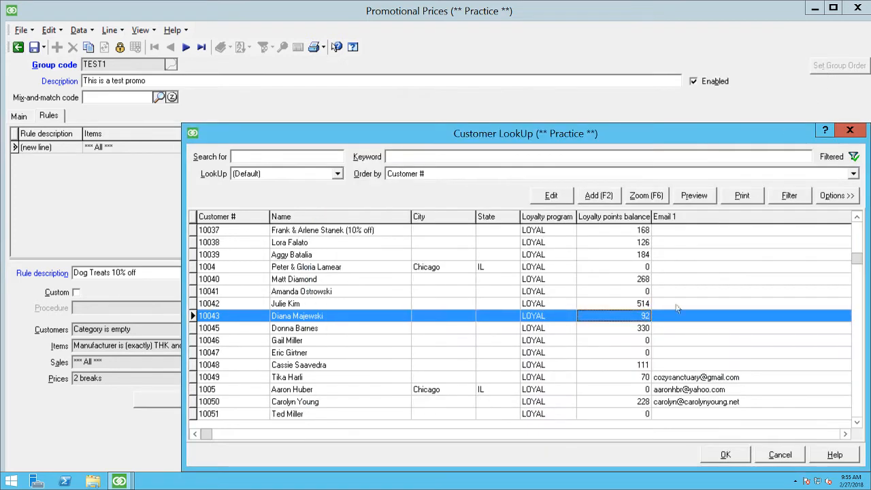
{"action": "left_click", "coordinate": [730, 459]}
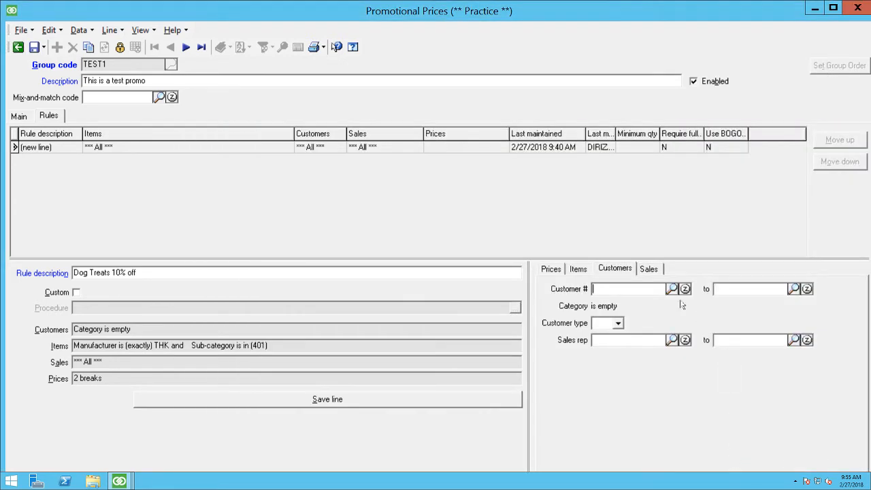
Step: Limit the rule's sales filter to store 101 with sale dates from 2/27/2018 to 2/28/2018
{"action": "left_click", "coordinate": [649, 268]}
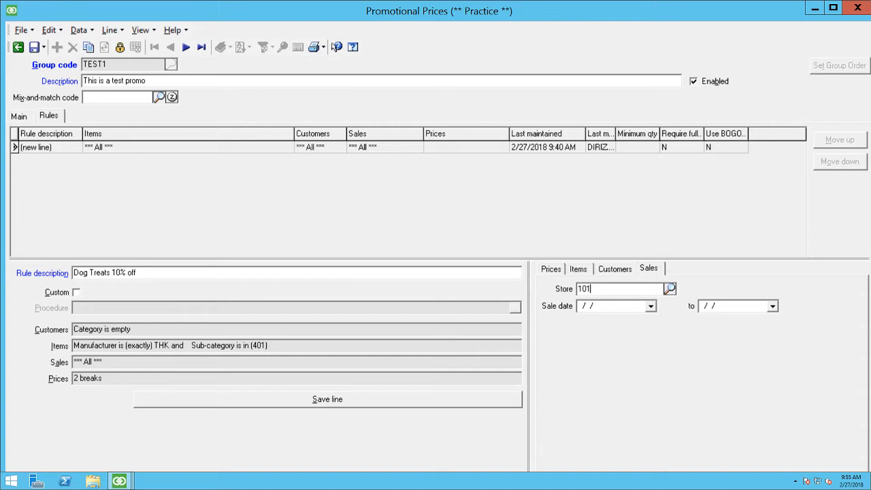
{"action": "key", "text": "Tab"}
{"action": "left_click", "coordinate": [651, 306]}
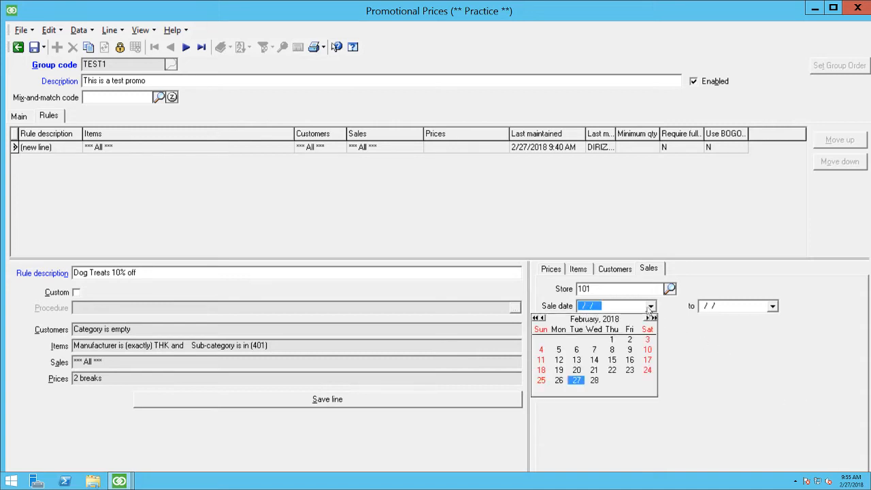
{"action": "left_click", "coordinate": [571, 382]}
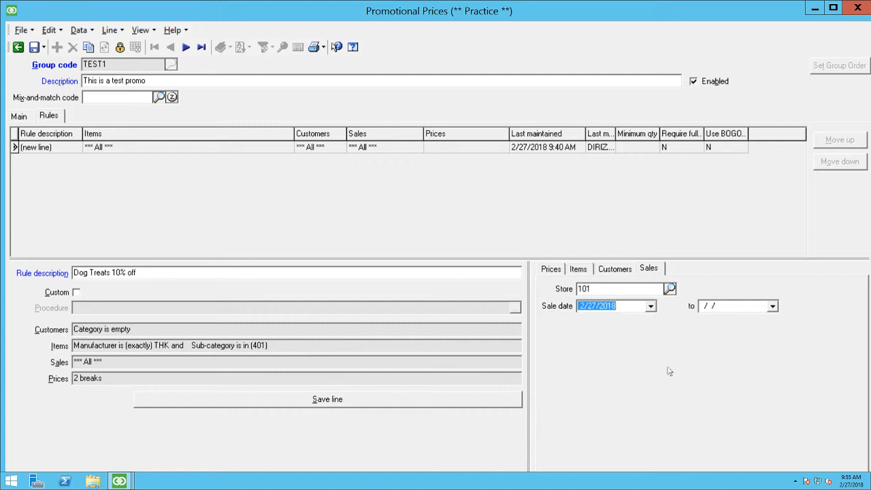
{"action": "left_click", "coordinate": [773, 306]}
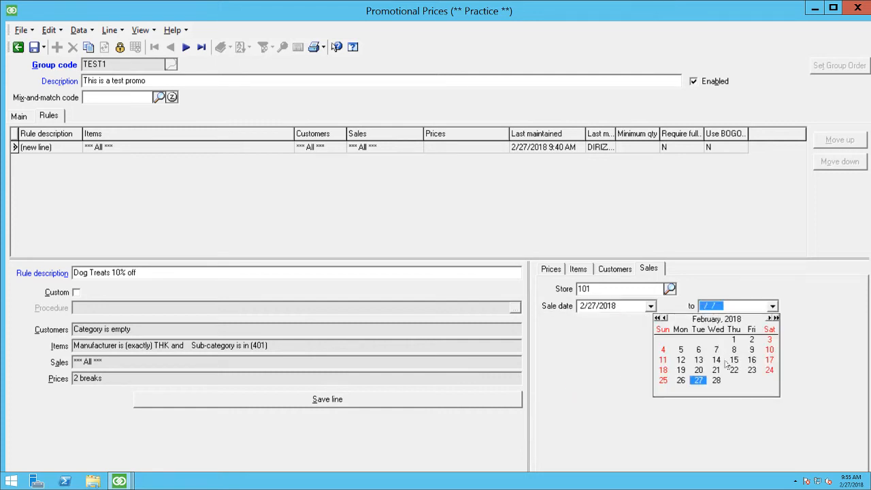
{"action": "left_click", "coordinate": [716, 380]}
{"action": "right_click", "coordinate": [650, 359]}
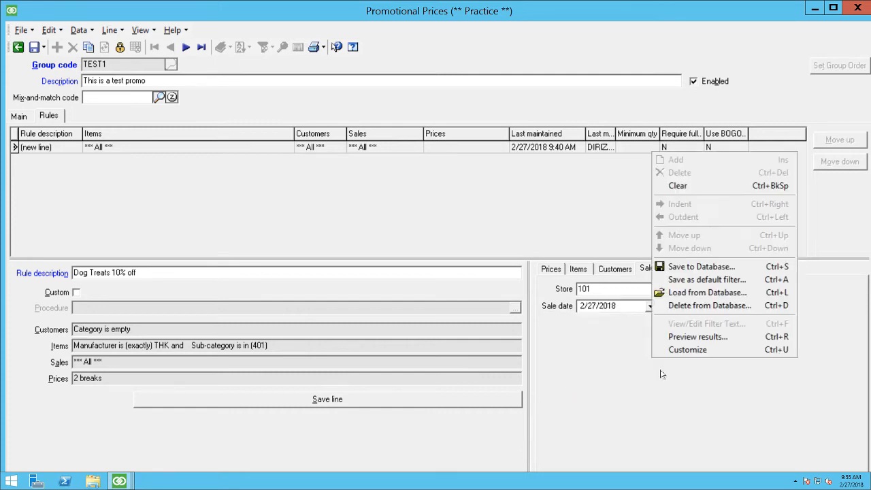
{"action": "left_click", "coordinate": [639, 380]}
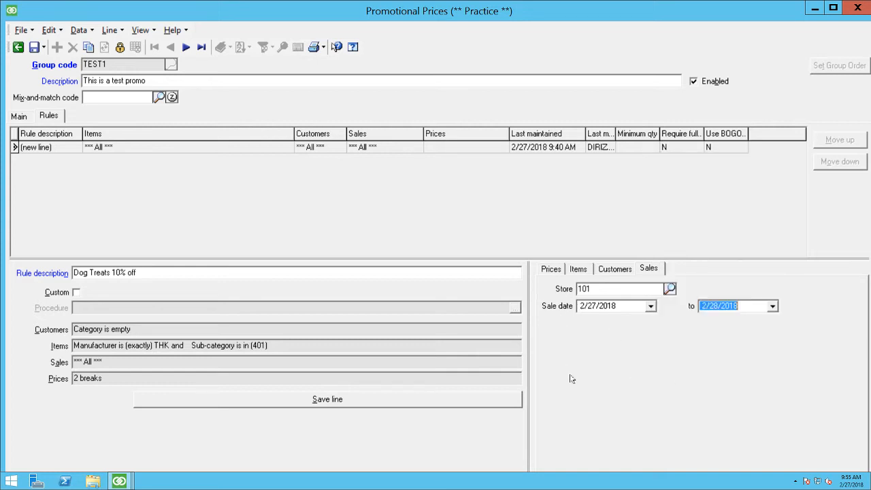
Step: Save the Dog Treats 10% off rule with its item, customer and sales filters
{"action": "left_click", "coordinate": [391, 269]}
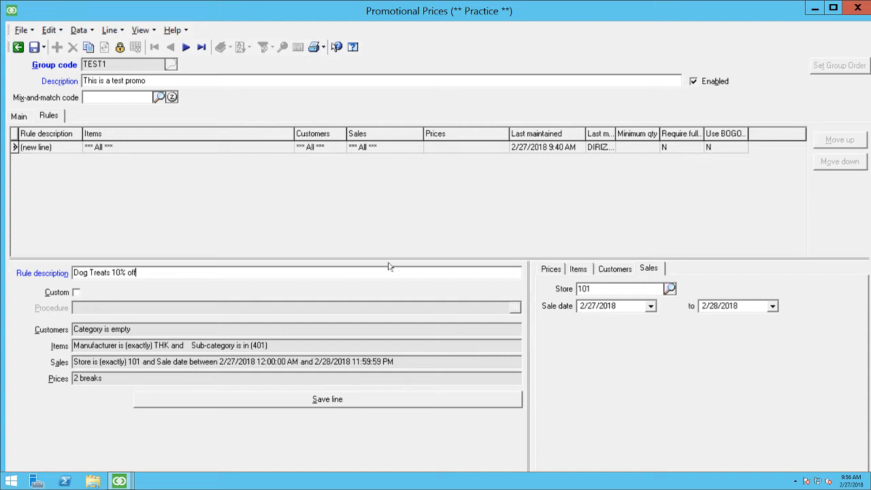
{"action": "key", "text": "Tab"}
{"action": "left_click", "coordinate": [34, 46]}
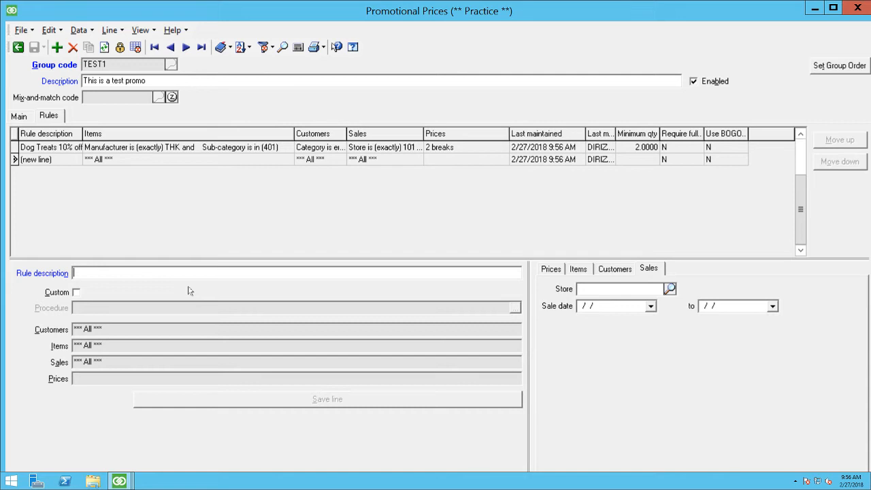
Step: Start a second rule with the description "dog food discount" and bring up its price settings
{"action": "type", "text": "dog food"}
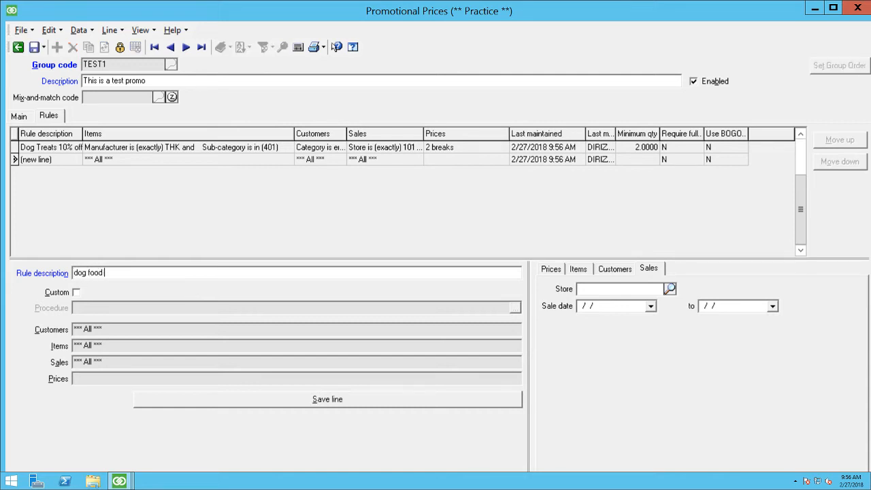
{"action": "type", "text": " discount"}
{"action": "key", "text": "Tab"}
{"action": "left_click", "coordinate": [620, 270]}
{"action": "left_click", "coordinate": [576, 271]}
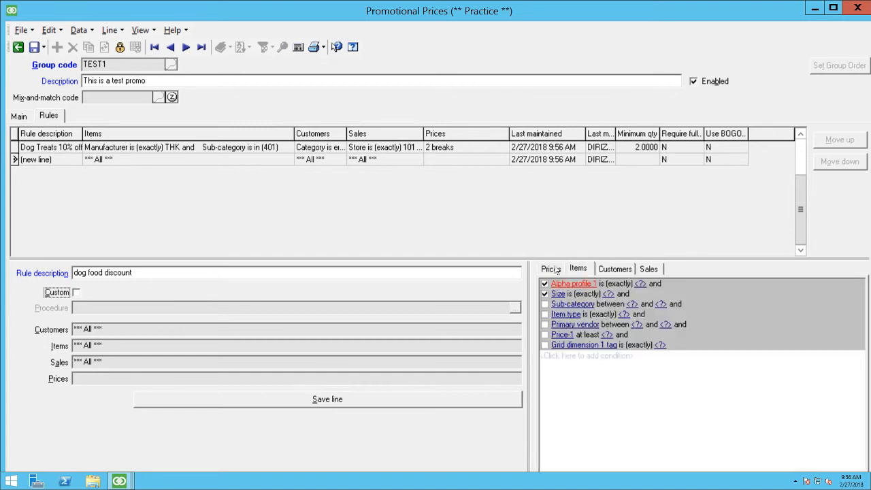
{"action": "left_click", "coordinate": [551, 269]}
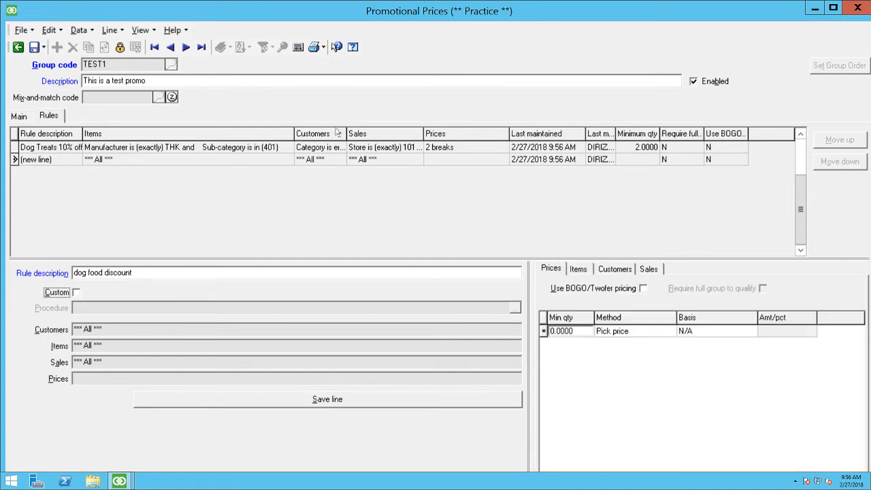
{"action": "key", "text": "shift+Tab"}
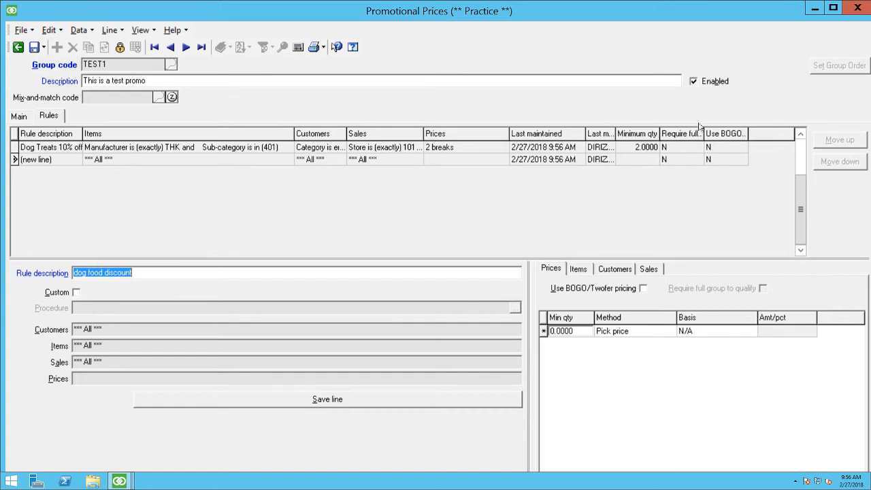
Step: Give the dog food rule a price line using Discount percent with basis Price-1 and 10 percent
{"action": "left_click", "coordinate": [622, 334]}
{"action": "left_click", "coordinate": [630, 334]}
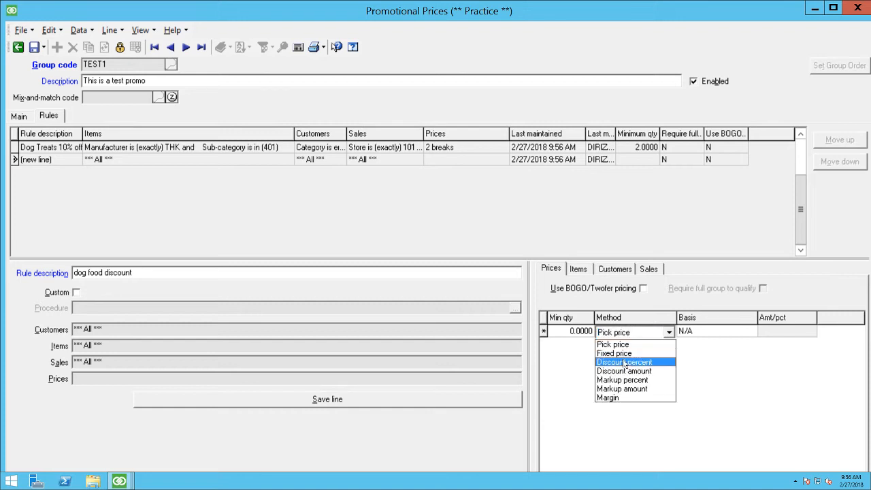
{"action": "left_click", "coordinate": [625, 362]}
{"action": "left_click", "coordinate": [716, 331]}
{"action": "left_click", "coordinate": [703, 334]}
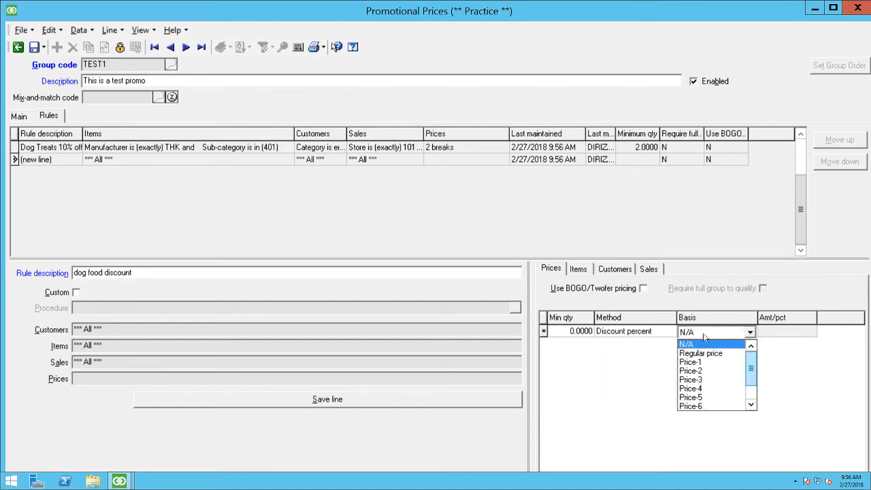
{"action": "left_click", "coordinate": [694, 362]}
{"action": "left_click", "coordinate": [766, 331]}
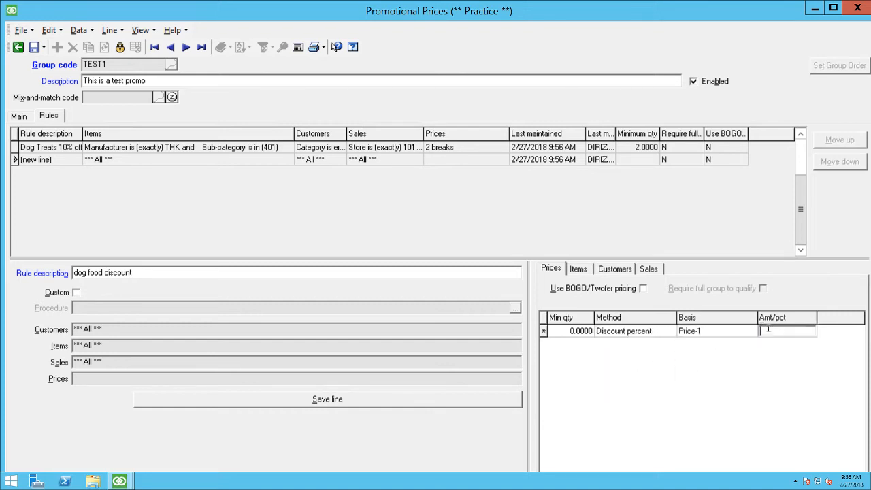
{"action": "type", "text": "10"}
Step: Check the dog food rule's item, customer and sales filters and save the rule without restrictions
{"action": "left_click", "coordinate": [578, 269]}
{"action": "left_click", "coordinate": [614, 270]}
{"action": "left_click", "coordinate": [648, 270]}
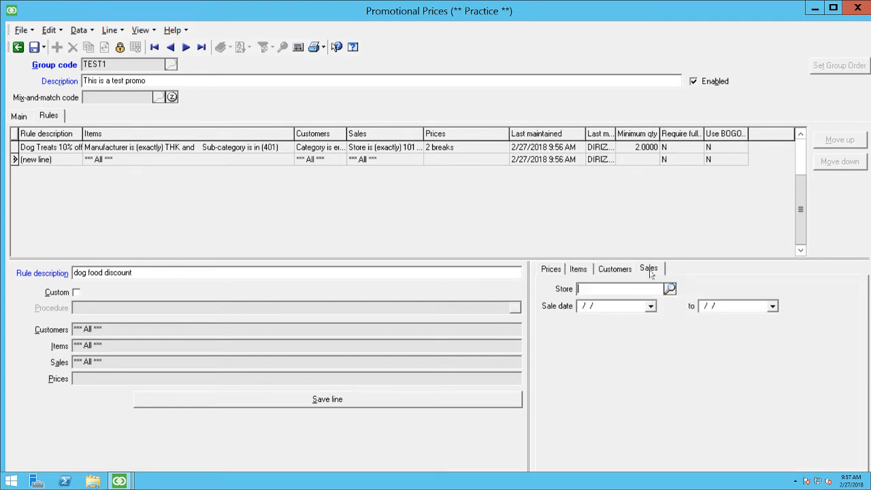
{"action": "left_click", "coordinate": [33, 47]}
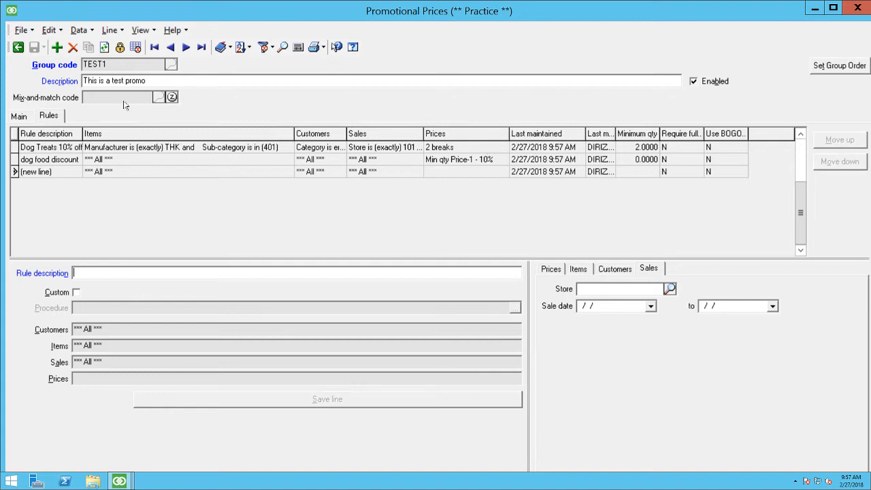
Step: Examine where the TEST1 promotion sits in the price groups order, and leave the order without changes
{"action": "left_click", "coordinate": [842, 67]}
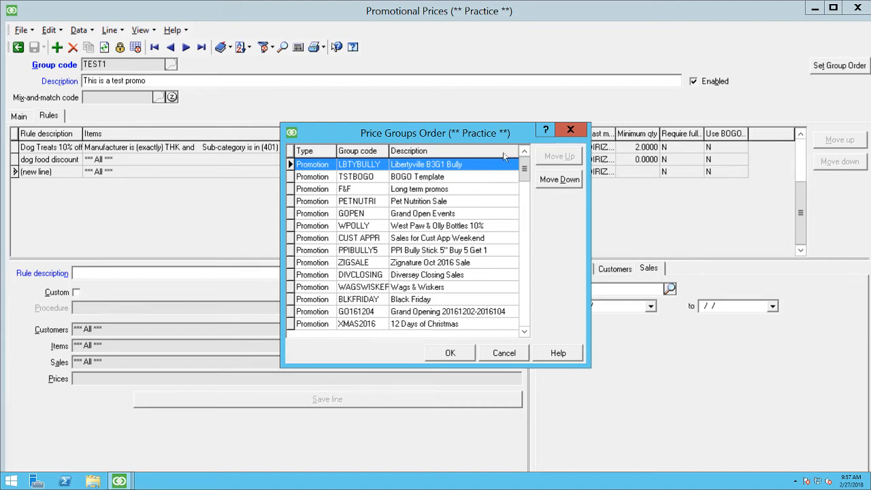
{"action": "left_click_drag", "start_coordinate": [525, 169], "coordinate": [514, 328]}
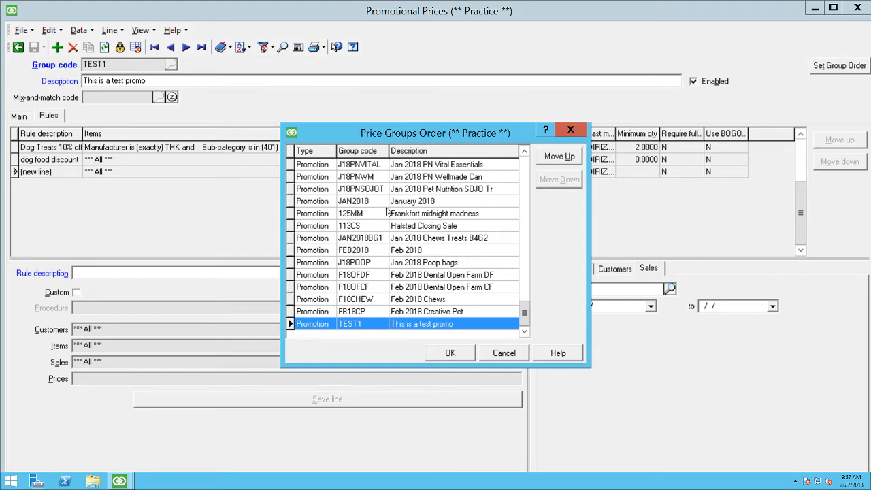
{"action": "left_click_drag", "start_coordinate": [520, 303], "coordinate": [521, 167]}
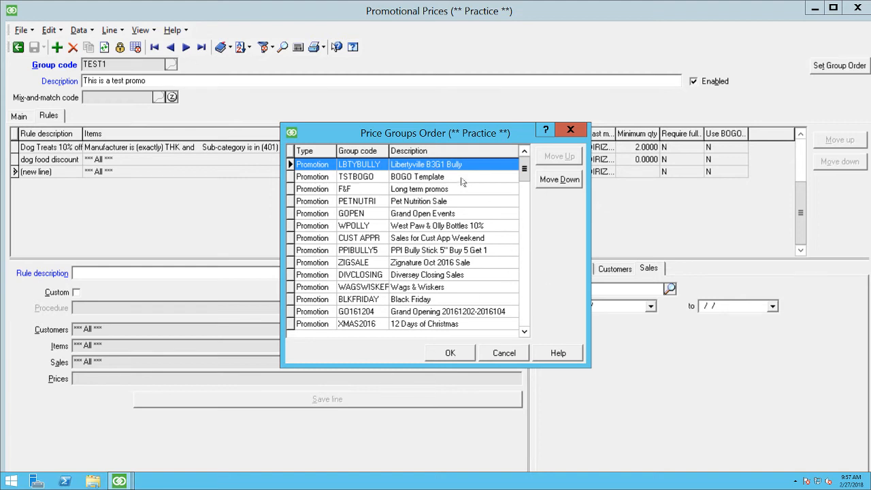
{"action": "left_click", "coordinate": [505, 353]}
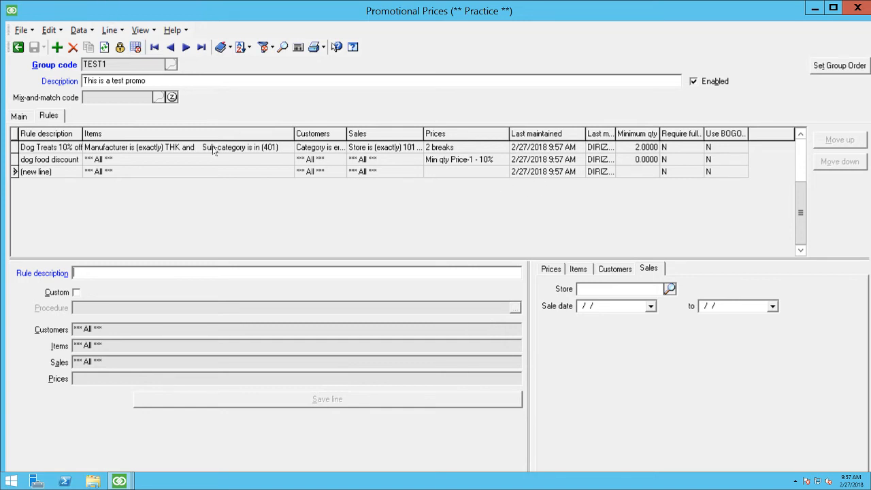
Step: Move the dog food discount rule above the Dog Treats rule, check the Dog Treats price breaks, and save the promotion
{"action": "left_click", "coordinate": [181, 159]}
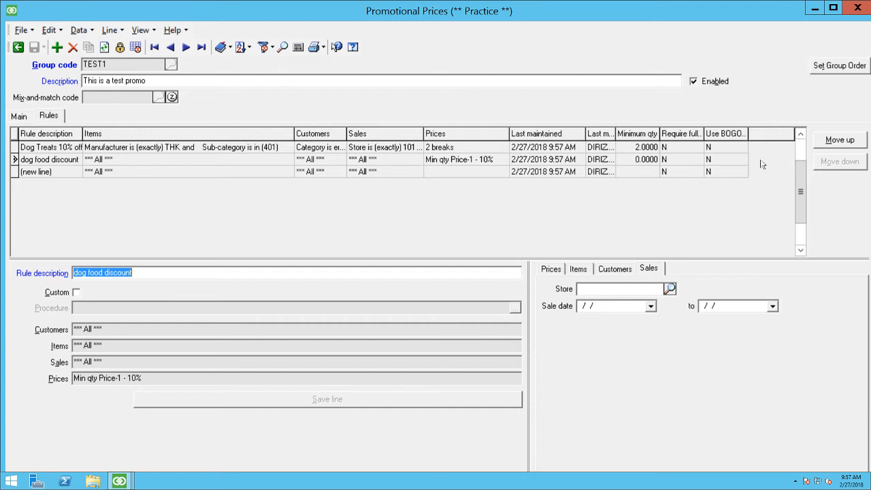
{"action": "left_click", "coordinate": [842, 140]}
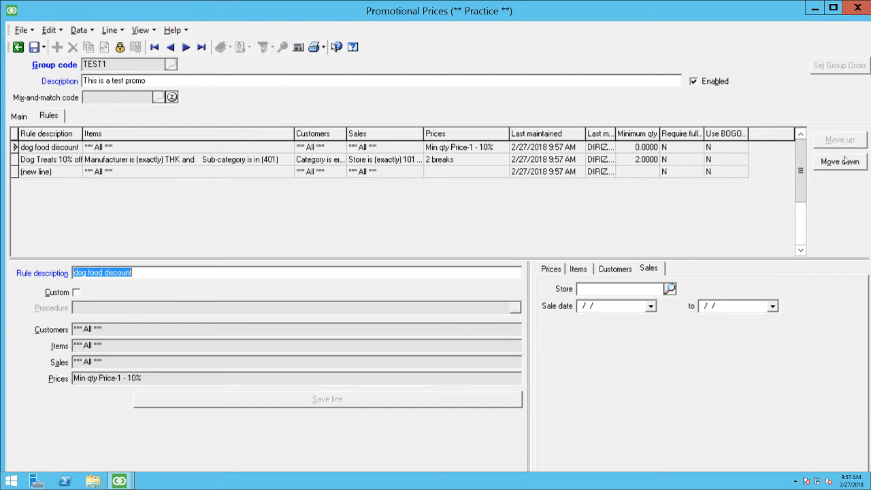
{"action": "left_click", "coordinate": [166, 159]}
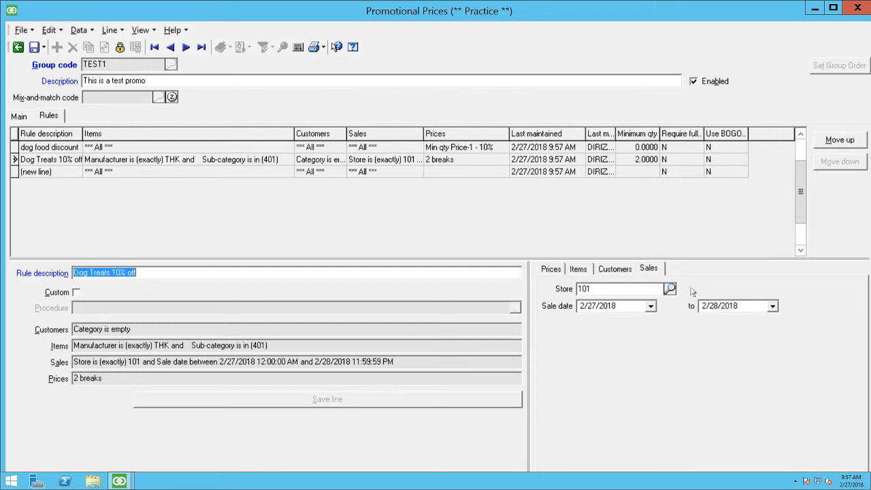
{"action": "left_click", "coordinate": [550, 269]}
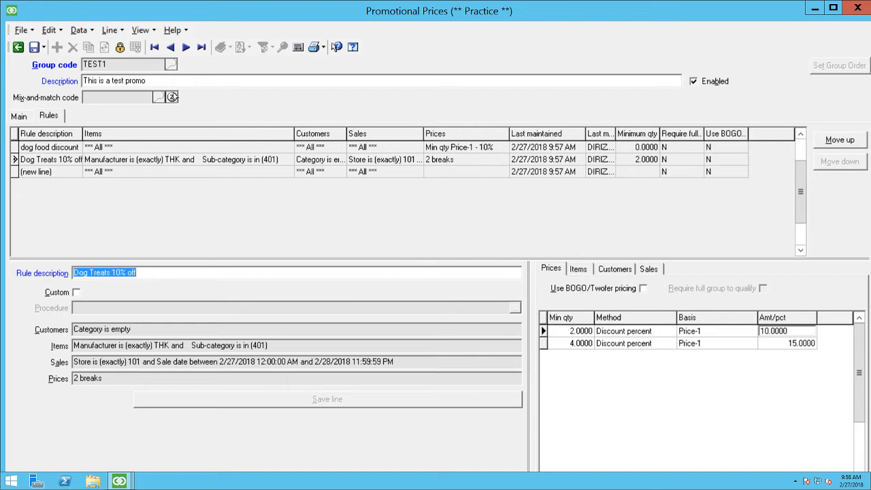
{"action": "left_click", "coordinate": [34, 47]}
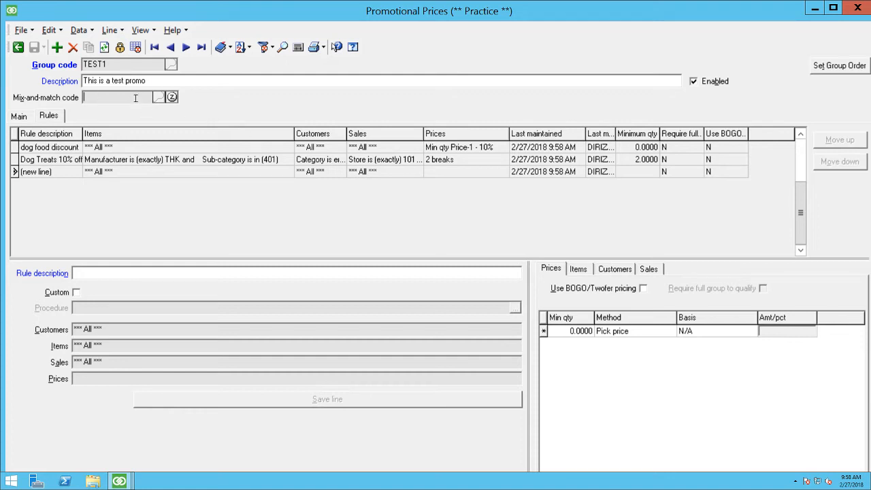
Step: Start a new promotion with group code TEST2 and the description "Bogo promo"
{"action": "left_click", "coordinate": [136, 49]}
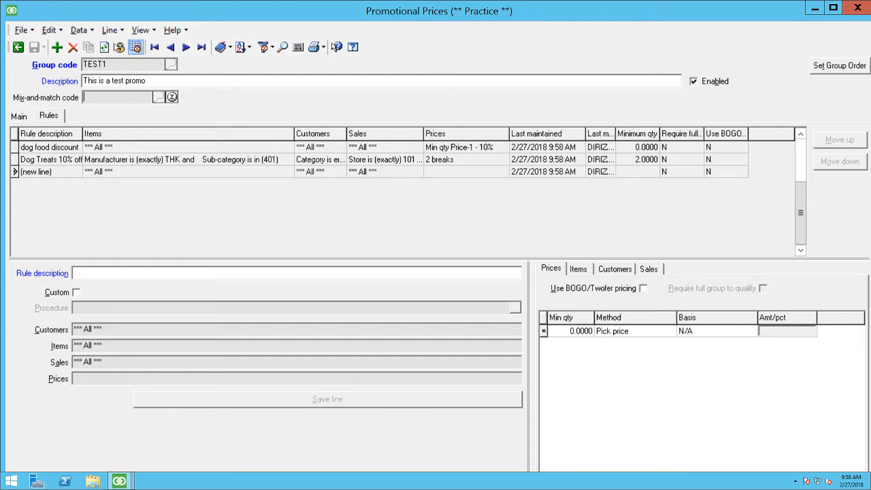
{"action": "left_click", "coordinate": [56, 47]}
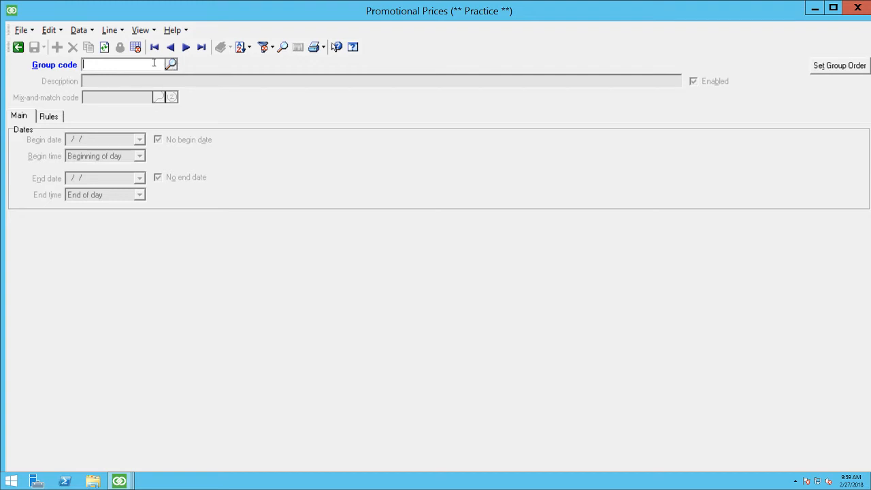
{"action": "type", "text": "TEST2"}
{"action": "key", "text": "Tab"}
{"action": "type", "text": "Bo"}
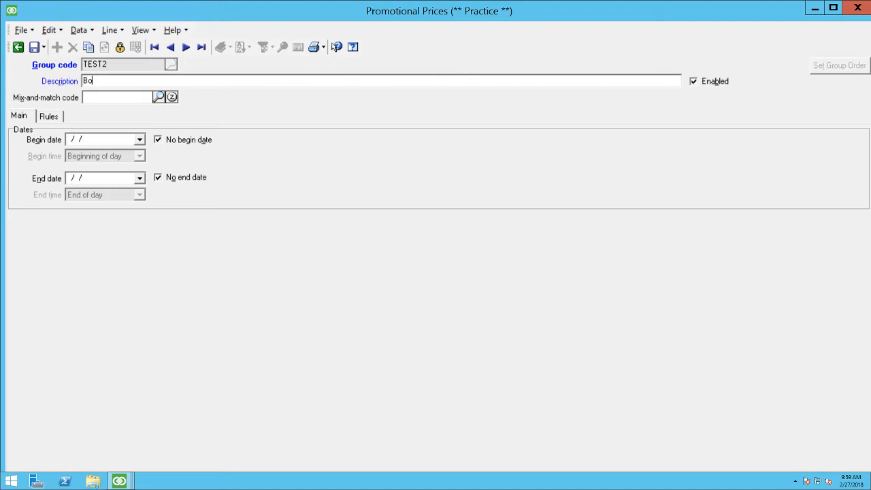
{"action": "type", "text": "go promo"}
{"action": "key", "text": "Tab"}
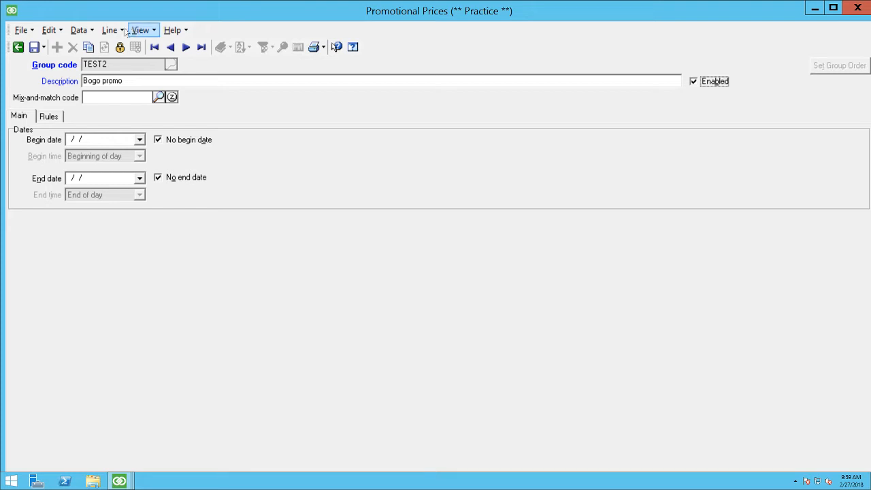
Step: Add a new mix-and-match code TEST2 with the description "Test2 Code" for the promotion
{"action": "left_click", "coordinate": [158, 98]}
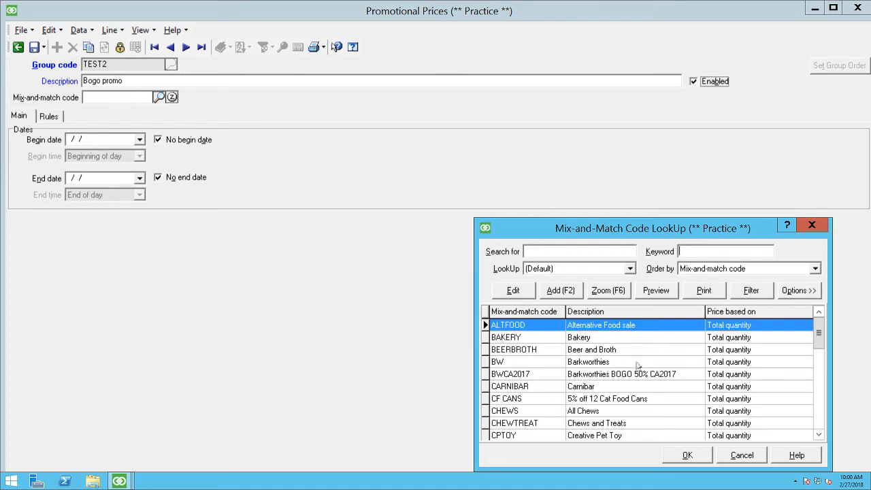
{"action": "left_click", "coordinate": [562, 291]}
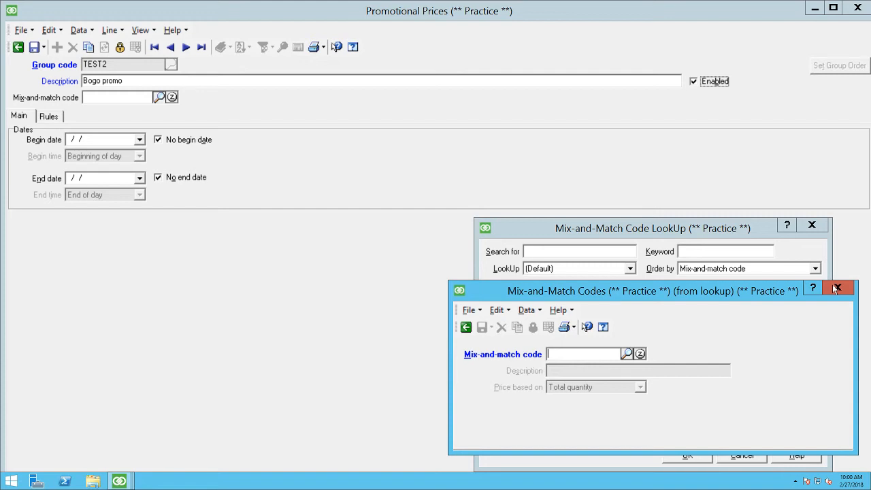
{"action": "type", "text": "TEST2"}
{"action": "key", "text": "Tab"}
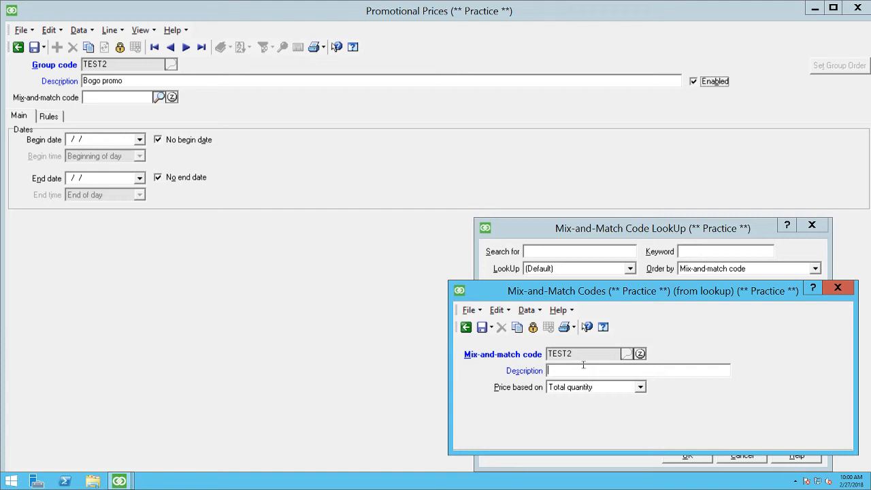
{"action": "type", "text": "Test2 Code"}
{"action": "left_click_drag", "start_coordinate": [574, 353], "coordinate": [545, 354]}
Step: Examine the available options for what the TEST2 mix-and-match price is based on
{"action": "left_click", "coordinate": [601, 387]}
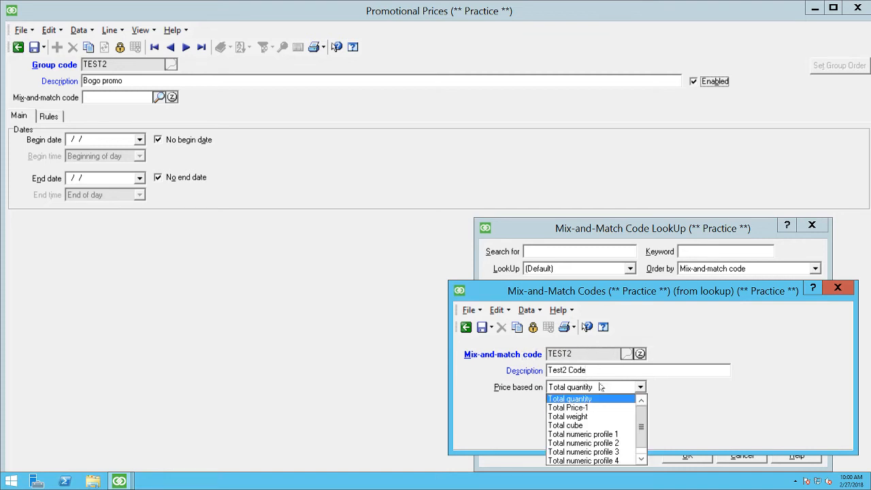
{"action": "left_click", "coordinate": [601, 387]}
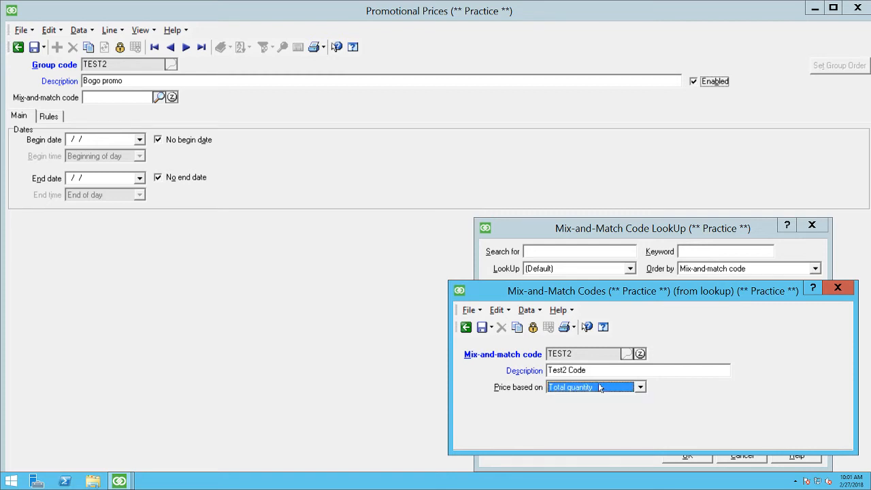
{"action": "left_click", "coordinate": [599, 385]}
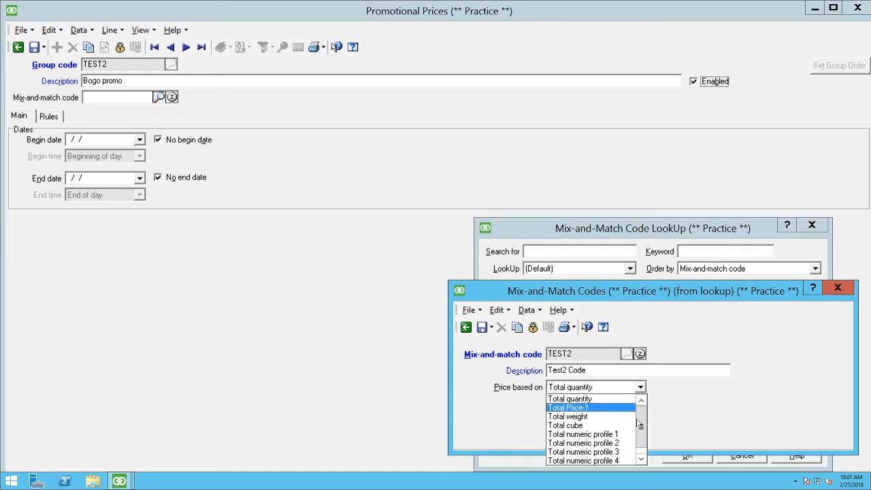
{"action": "scroll", "coordinate": [643, 426], "scroll_direction": "down", "scroll_amount": 1}
{"action": "scroll", "coordinate": [640, 427], "scroll_direction": "up", "scroll_amount": 1}
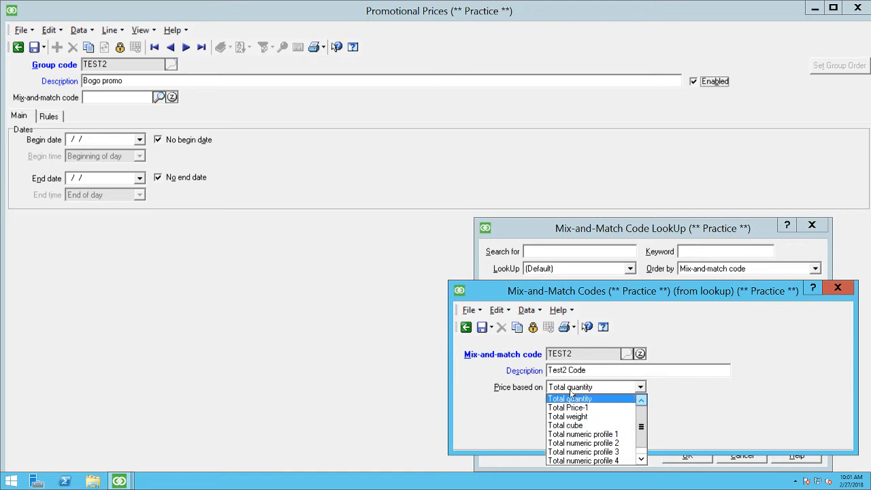
{"action": "scroll", "coordinate": [585, 416], "scroll_direction": "down", "scroll_amount": 1}
{"action": "scroll", "coordinate": [587, 436], "scroll_direction": "up", "scroll_amount": 1}
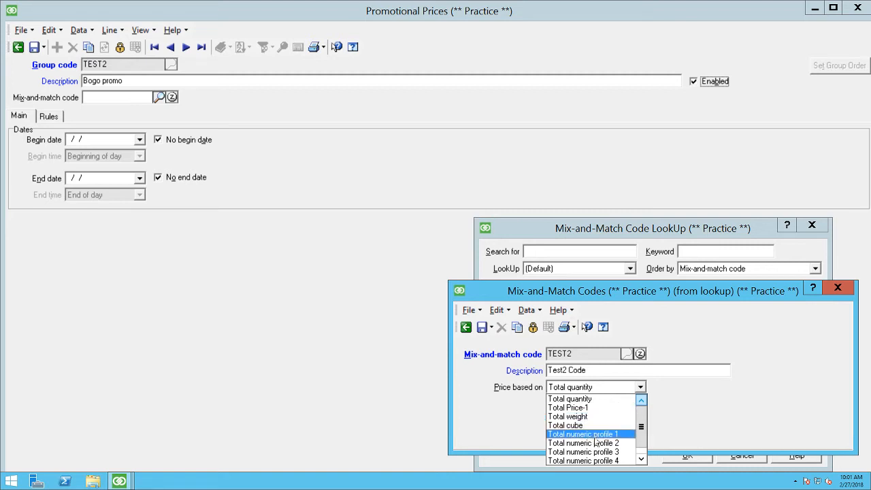
{"action": "scroll", "coordinate": [536, 420], "scroll_direction": "down", "scroll_amount": 1}
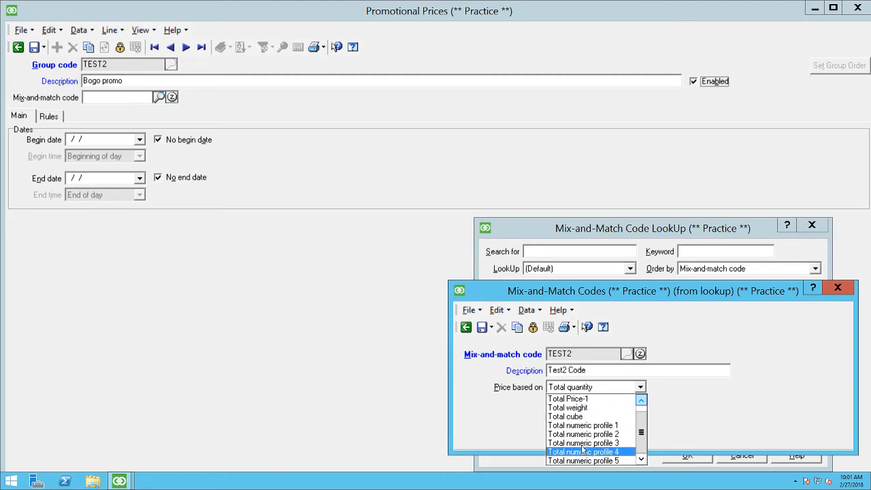
{"action": "scroll", "coordinate": [585, 439], "scroll_direction": "up", "scroll_amount": 1}
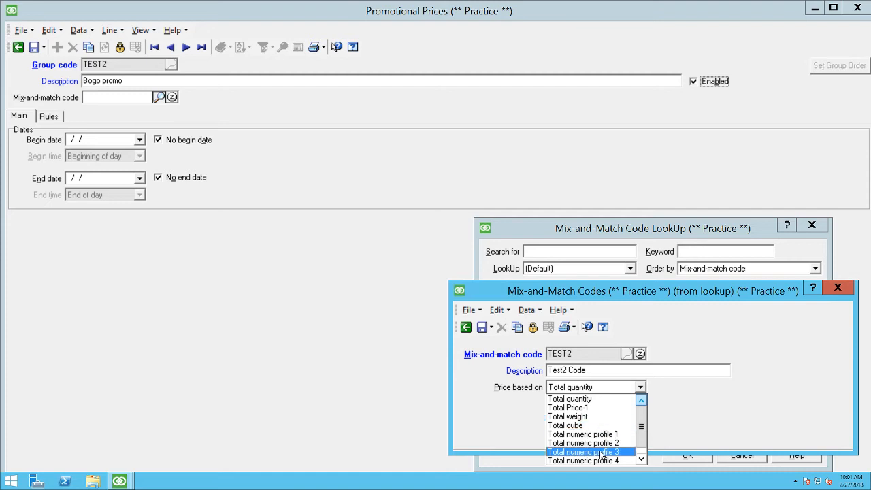
{"action": "scroll", "coordinate": [595, 446], "scroll_direction": "down", "scroll_amount": 1}
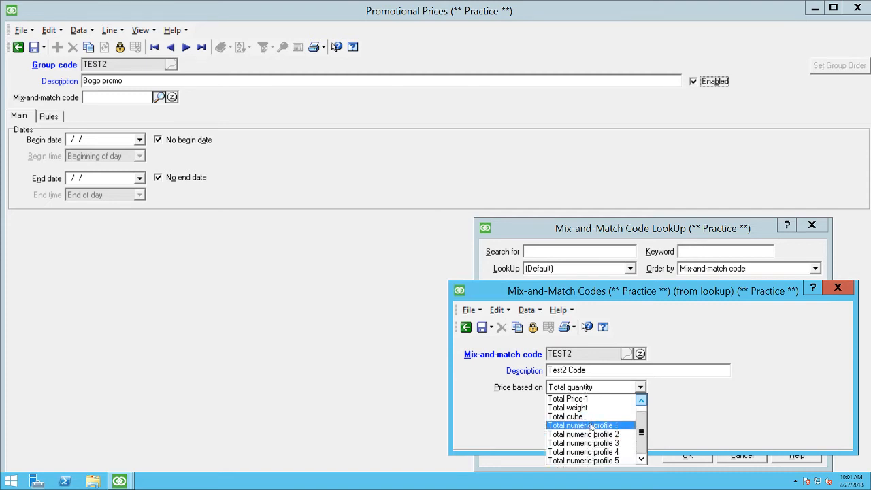
{"action": "scroll", "coordinate": [593, 437], "scroll_direction": "up", "scroll_amount": 1}
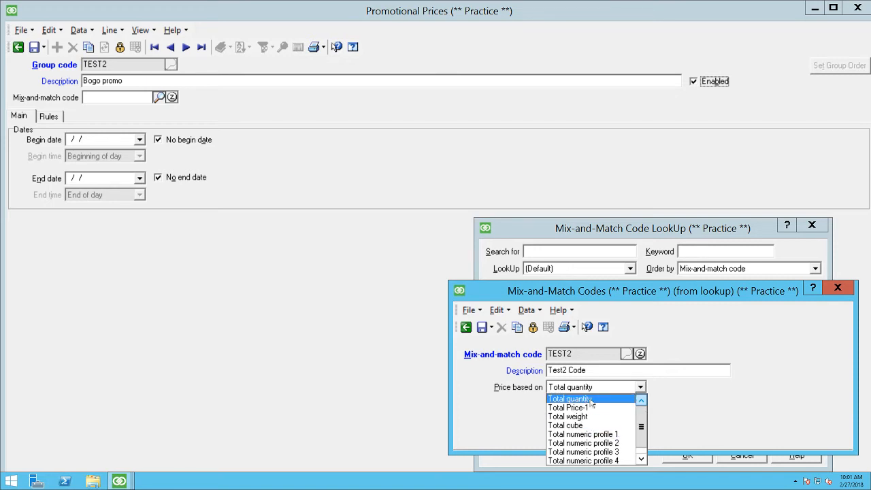
{"action": "scroll", "coordinate": [599, 425], "scroll_direction": "down", "scroll_amount": 1}
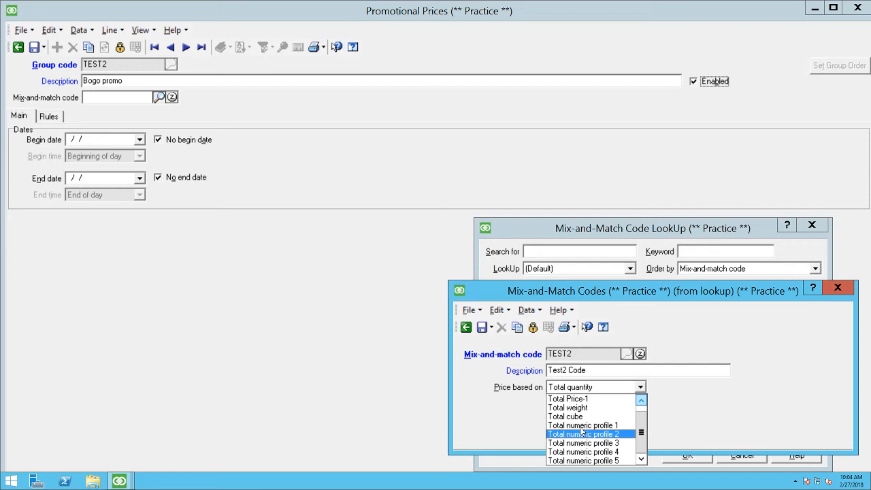
Step: Base the mix-and-match price on Total quantity, save the code and assign it to the TEST2 promotion
{"action": "scroll", "coordinate": [582, 432], "scroll_direction": "up", "scroll_amount": 1}
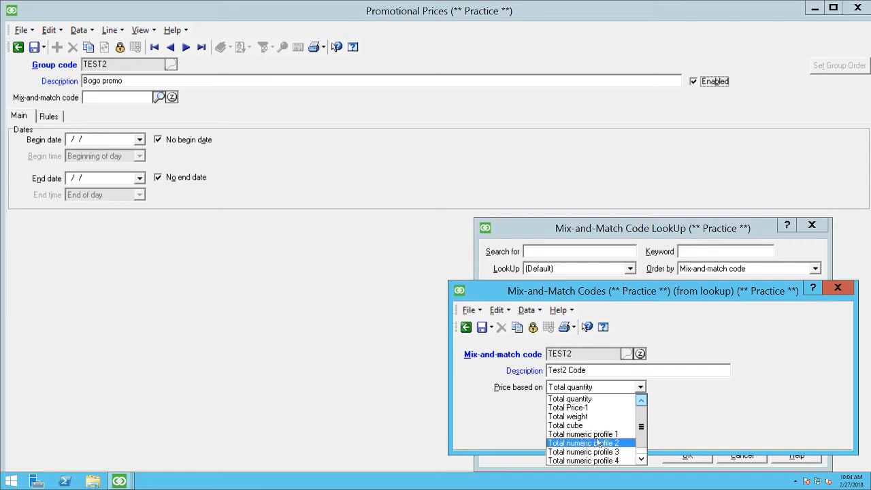
{"action": "left_click", "coordinate": [594, 400]}
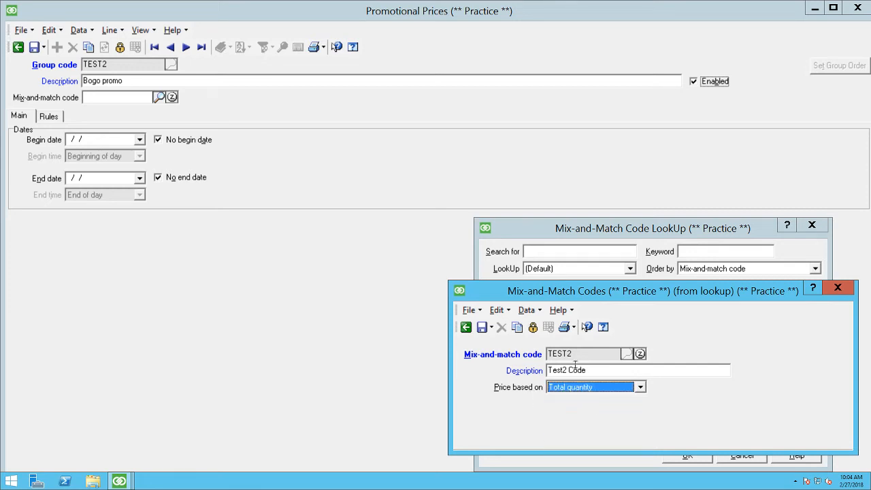
{"action": "left_click", "coordinate": [480, 328]}
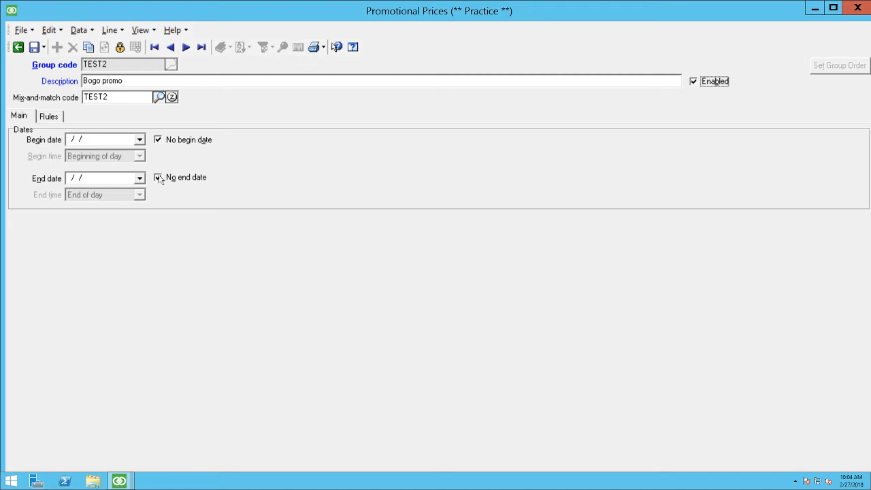
Step: Start a rule for the TEST2 promotion with the description "Bogo" and enable BOGO/Twofer pricing
{"action": "left_click", "coordinate": [45, 116]}
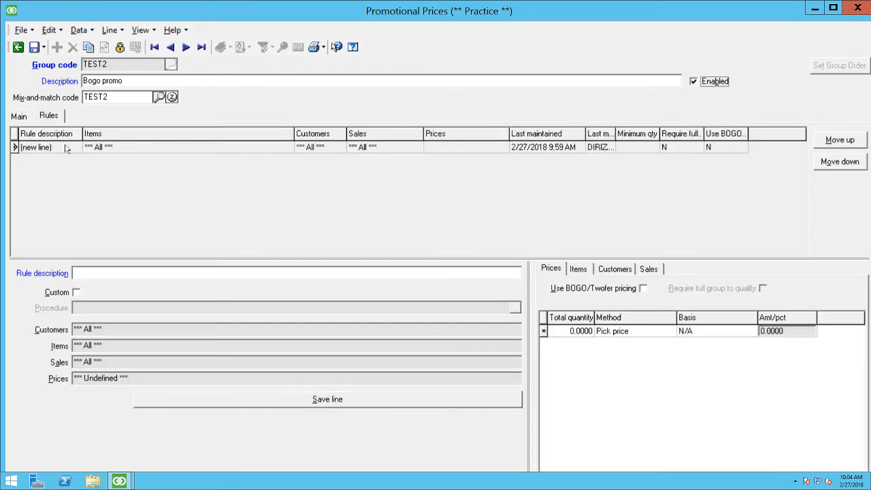
{"action": "left_click", "coordinate": [168, 275]}
{"action": "type", "text": "Bogo"}
{"action": "key", "text": "Tab"}
{"action": "key", "text": "Tab"}
{"action": "left_click", "coordinate": [644, 287]}
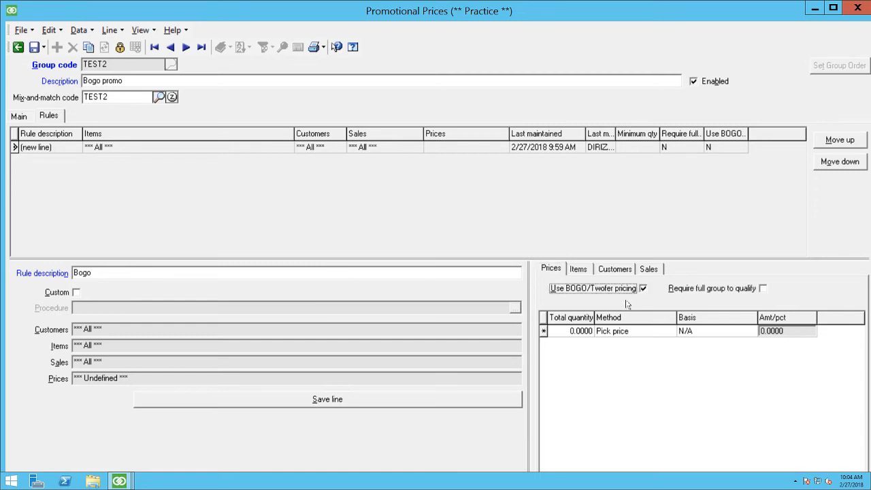
Step: Add a price break to the Bogo rule: total quantity 2, Discount percent, basis Price-1, 5 percent
{"action": "left_click", "coordinate": [578, 331]}
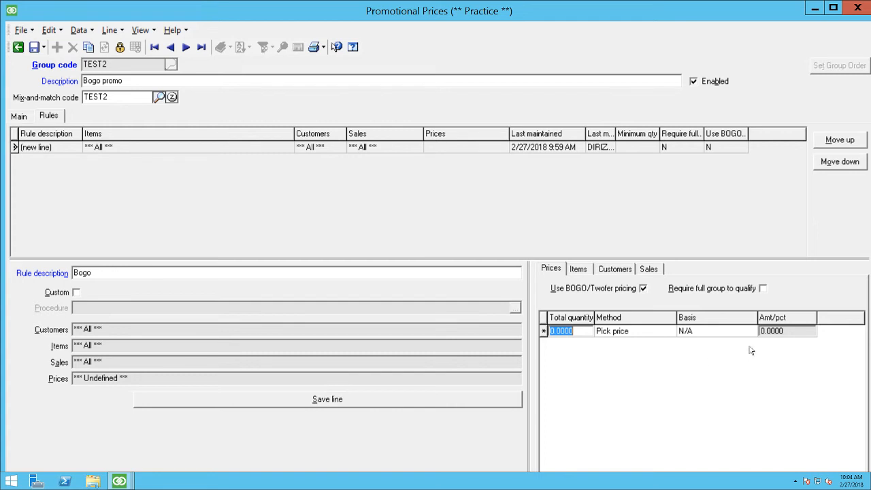
{"action": "type", "text": "2"}
{"action": "key", "text": "Tab"}
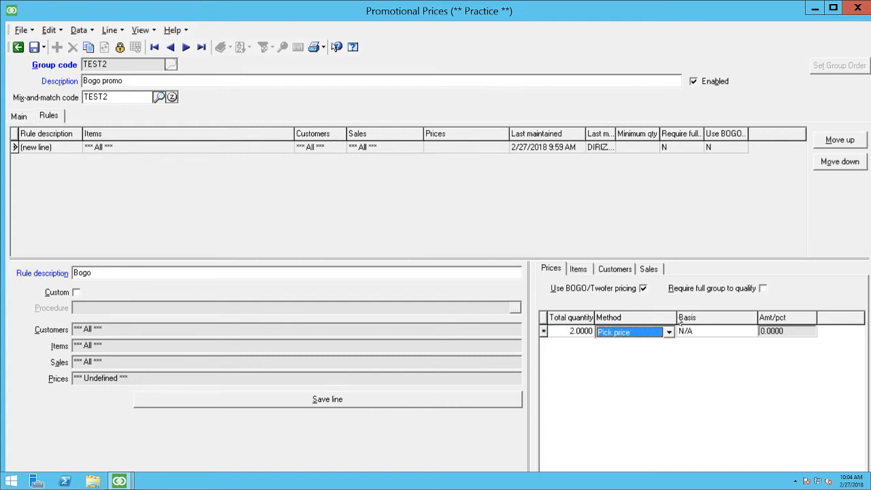
{"action": "left_click", "coordinate": [648, 332]}
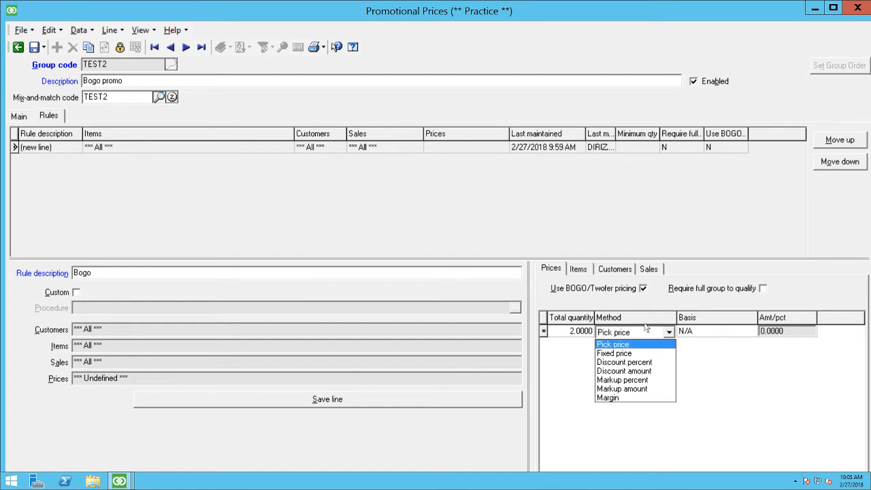
{"action": "left_click", "coordinate": [641, 361]}
{"action": "left_click", "coordinate": [725, 332]}
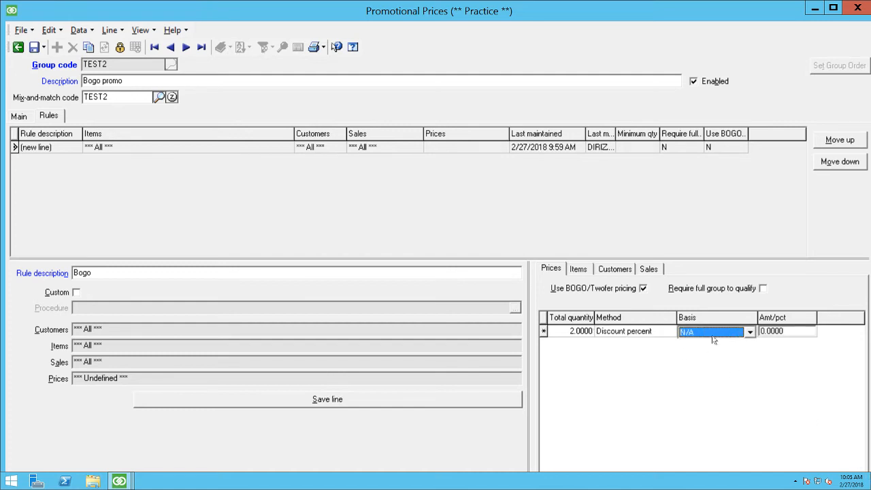
{"action": "left_click", "coordinate": [706, 338]}
{"action": "left_click", "coordinate": [710, 362]}
{"action": "key", "text": "Tab"}
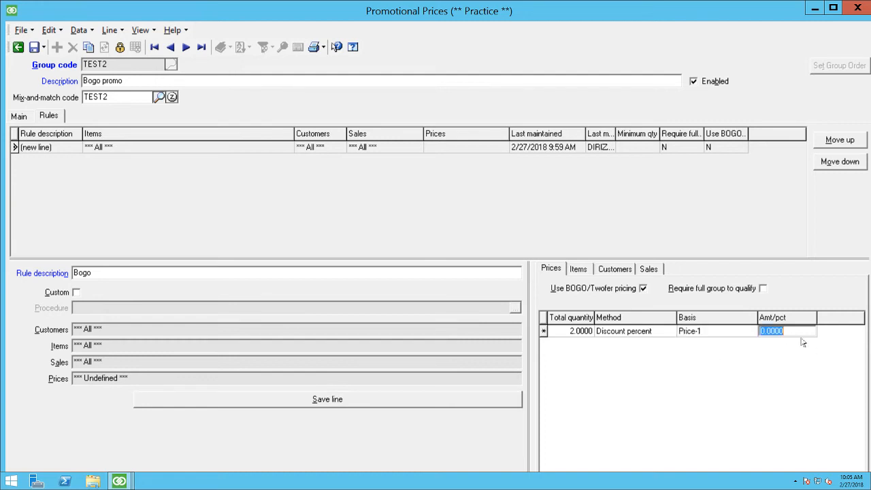
{"action": "type", "text": "5"}
{"action": "key", "text": "Tab"}
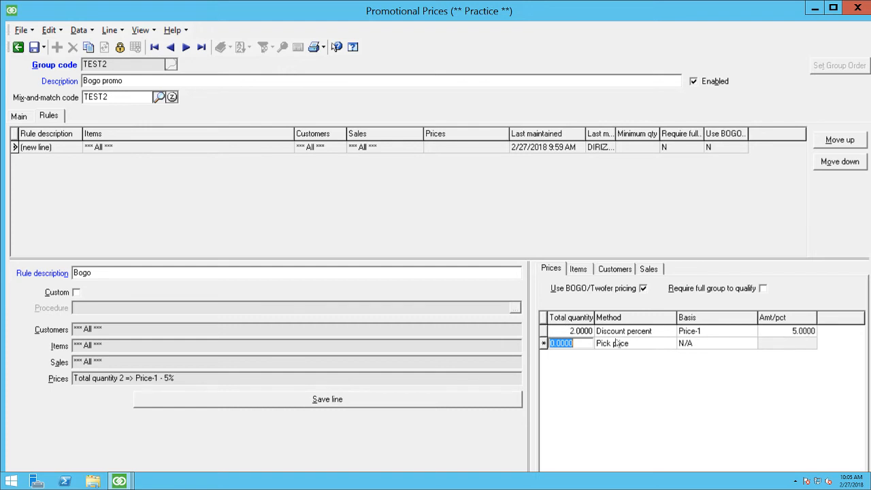
Step: Add a second price break for total quantity 3 with a discount percent of 10 based on Price-1
{"action": "type", "text": "3"}
{"action": "key", "text": "Tab"}
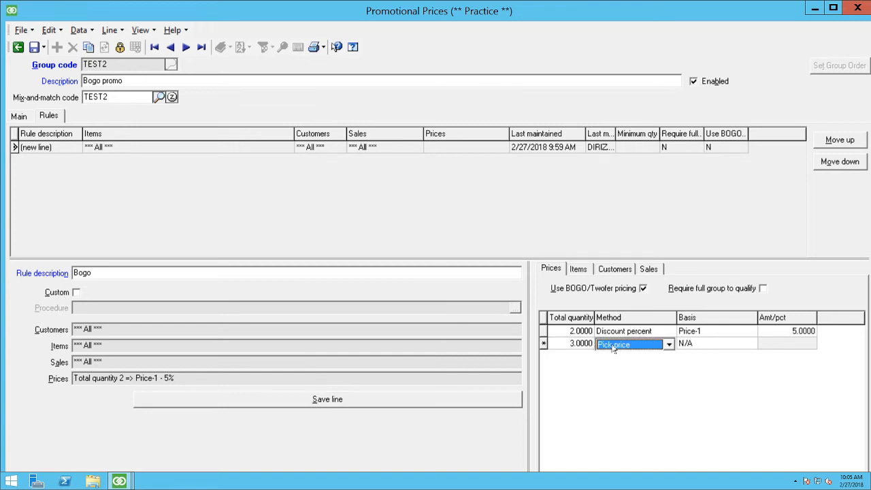
{"action": "left_click", "coordinate": [614, 346]}
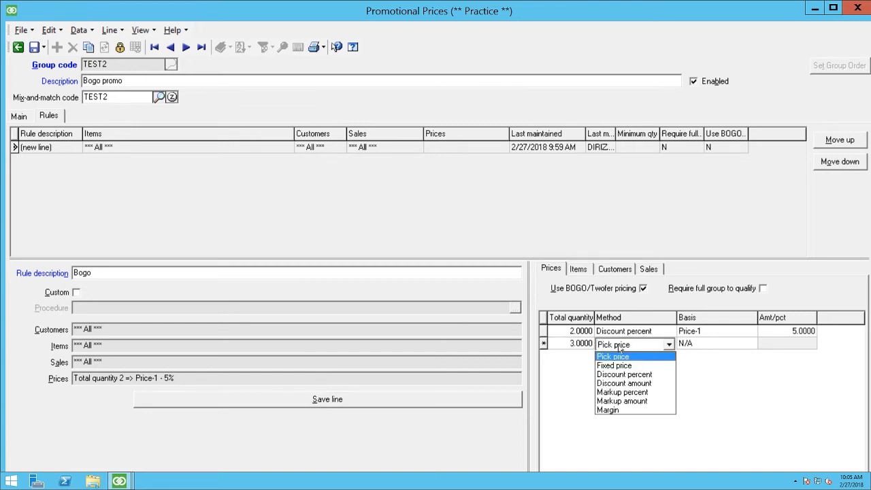
{"action": "left_click", "coordinate": [711, 344]}
{"action": "left_click", "coordinate": [708, 347]}
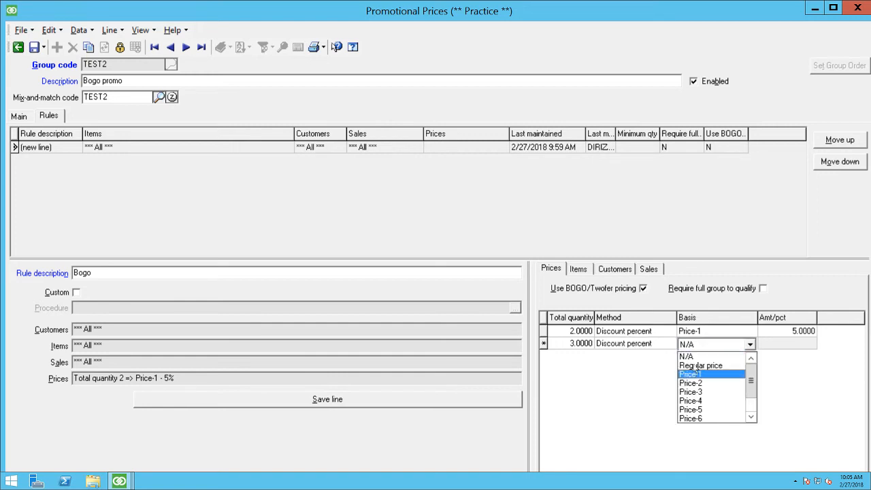
{"action": "left_click", "coordinate": [694, 374]}
{"action": "left_click", "coordinate": [766, 347]}
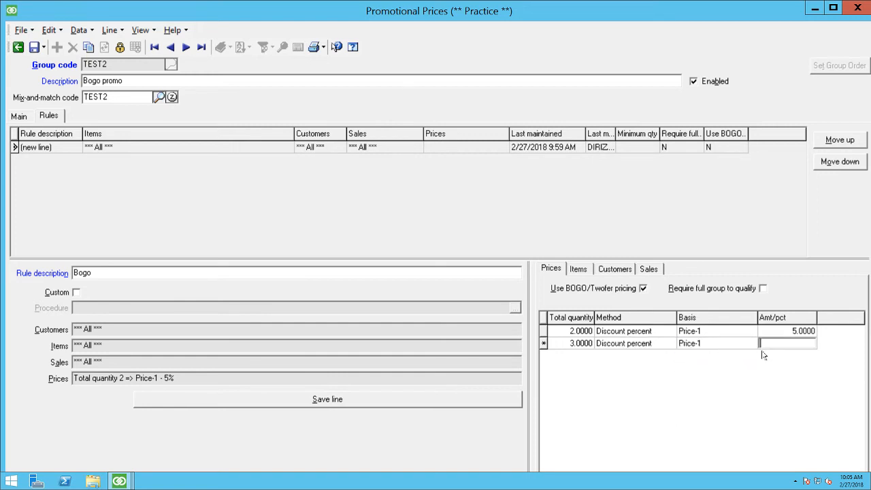
{"action": "type", "text": "10"}
{"action": "key", "text": "Return"}
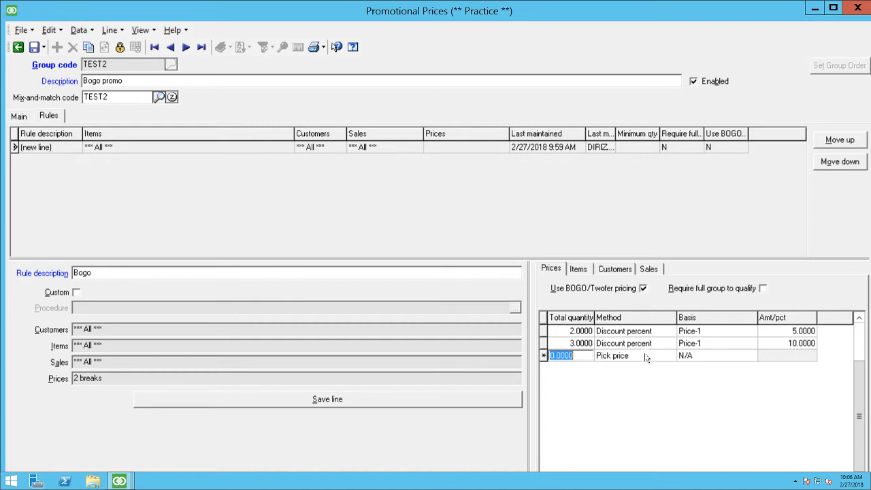
Step: Add a third price break for total quantity 4 with a discount percent of 100 based on Price-1
{"action": "type", "text": "4"}
{"action": "key", "text": "Tab"}
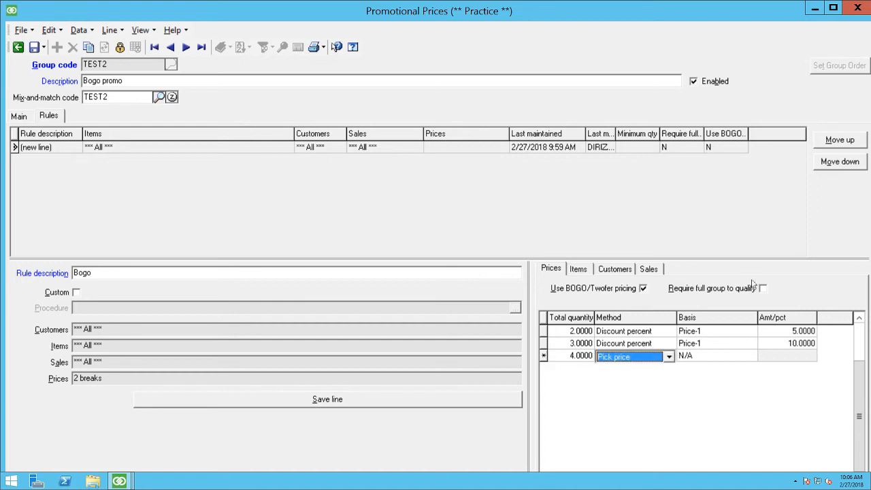
{"action": "type", "text": "d"}
{"action": "key", "text": "Tab"}
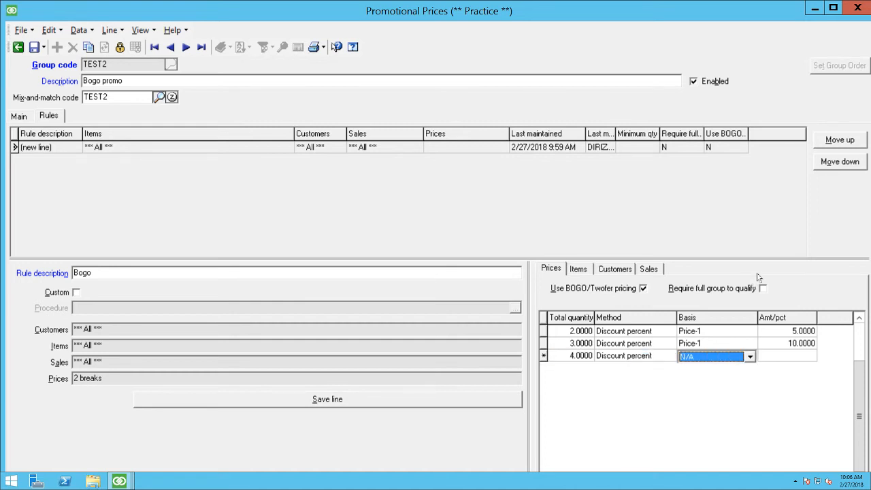
{"action": "type", "text": "p"}
{"action": "key", "text": "Tab"}
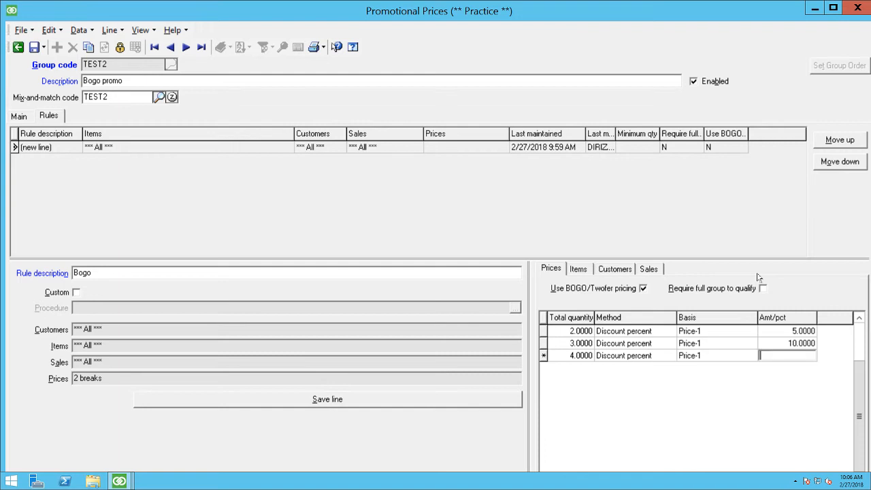
{"action": "type", "text": "100"}
{"action": "key", "text": "Tab"}
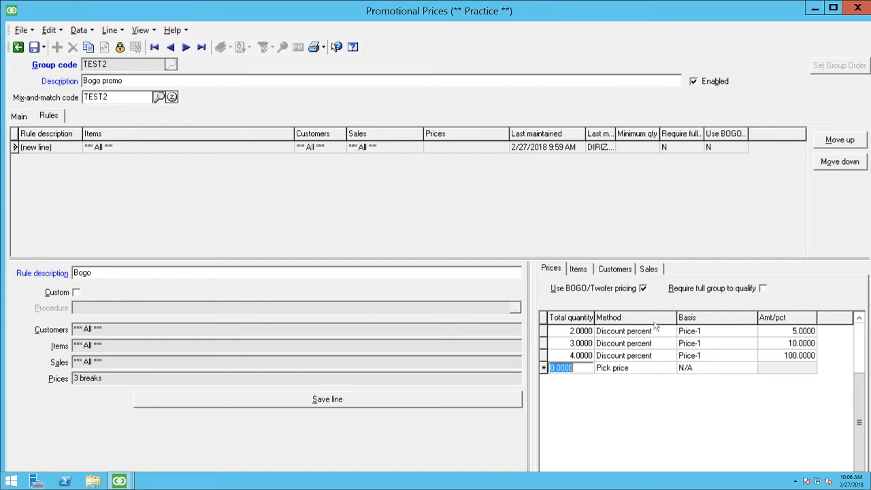
Step: Review the rule's item and customer filters, and switch its sales filter to the customizable condition view
{"action": "left_click", "coordinate": [579, 269]}
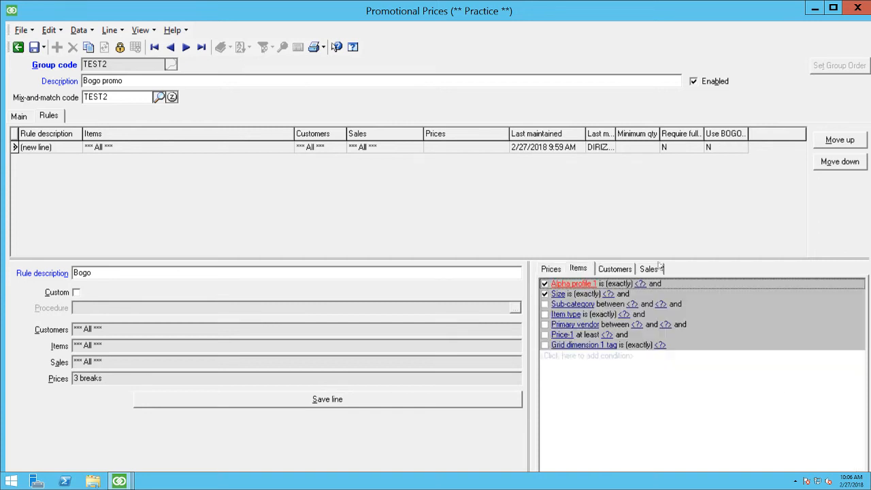
{"action": "left_click", "coordinate": [613, 268]}
{"action": "left_click", "coordinate": [647, 269]}
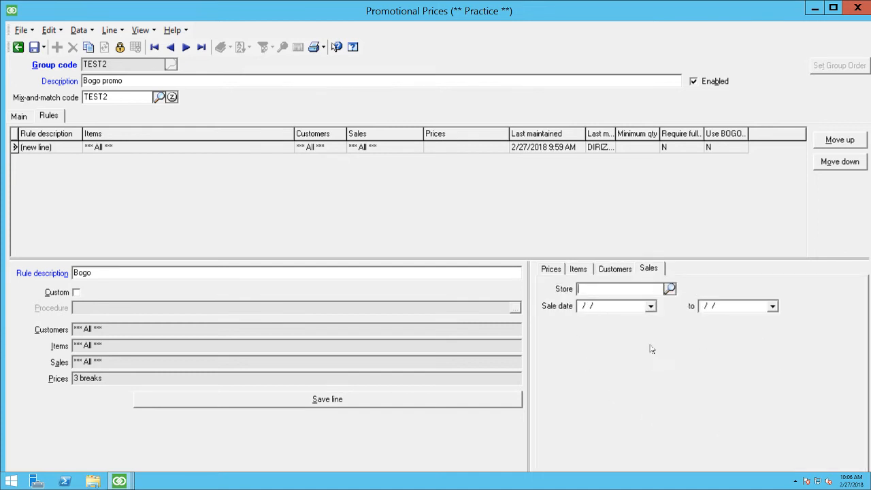
{"action": "right_click", "coordinate": [596, 341]}
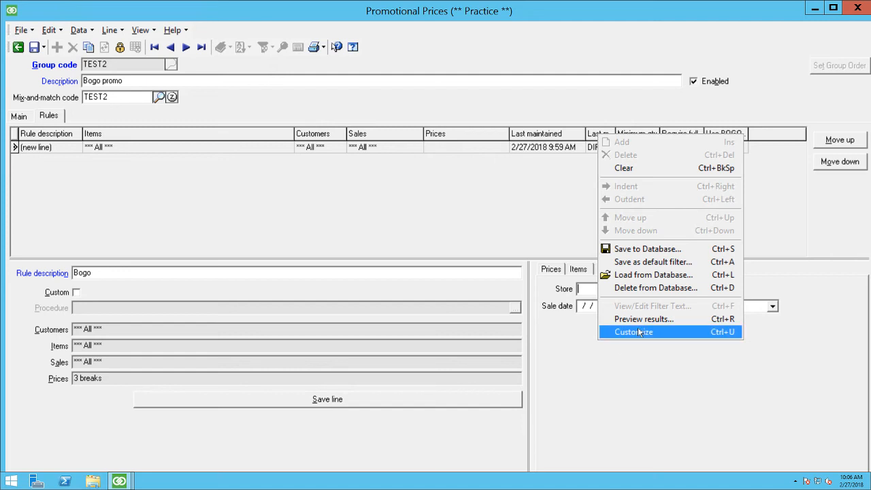
{"action": "left_click", "coordinate": [638, 332]}
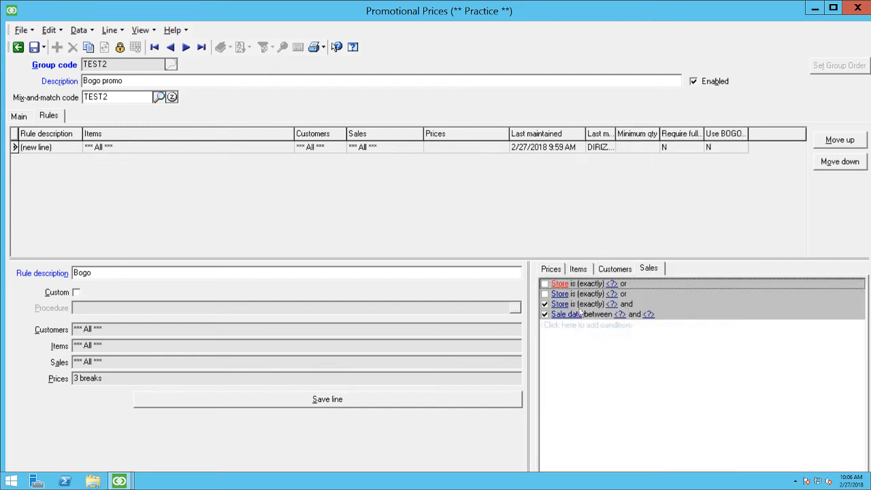
Step: Examine the fields available for building a sales condition, from the profile fields to the sale date and store fields
{"action": "left_click", "coordinate": [557, 286]}
{"action": "scroll", "coordinate": [606, 344], "scroll_direction": "up", "scroll_amount": 4}
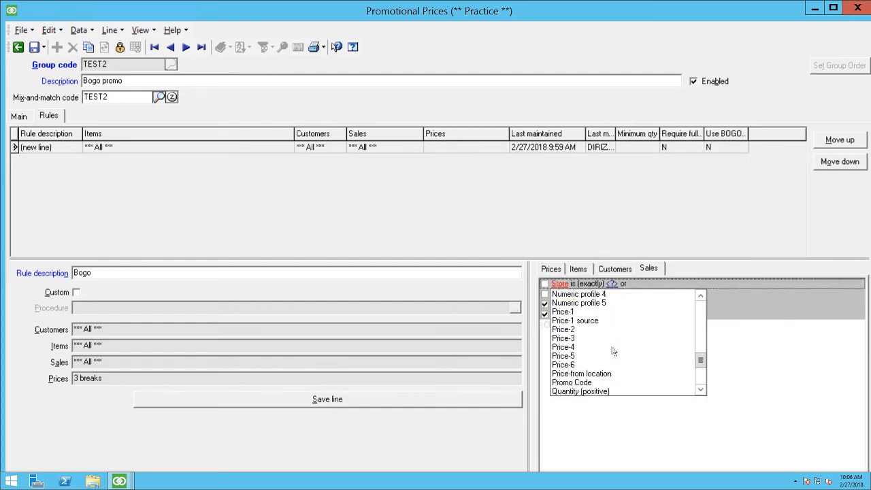
{"action": "scroll", "coordinate": [612, 350], "scroll_direction": "up", "scroll_amount": 10}
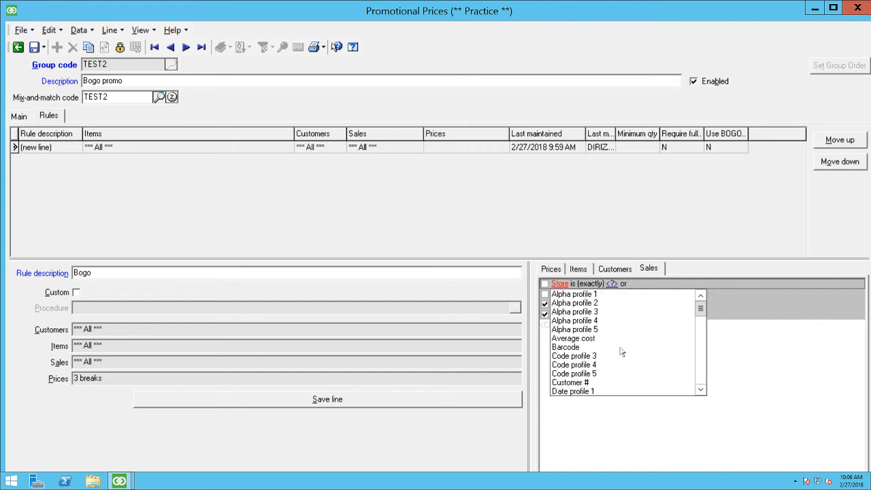
{"action": "scroll", "coordinate": [621, 349], "scroll_direction": "down", "scroll_amount": 15}
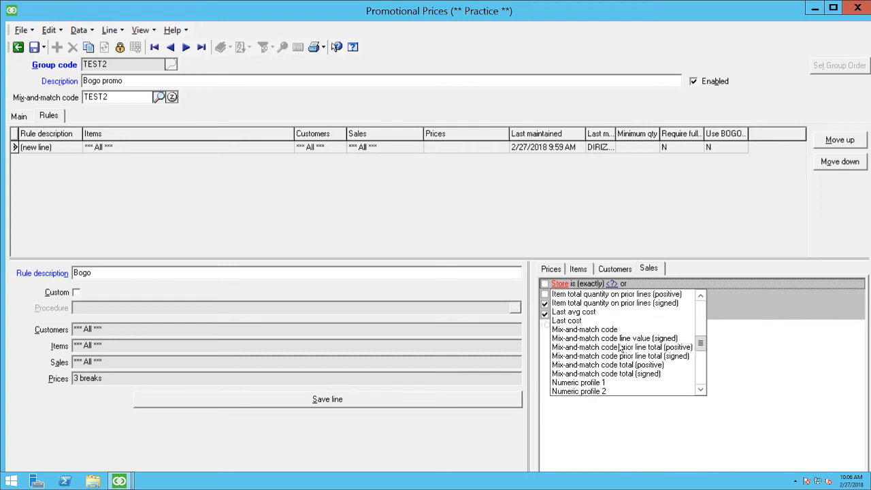
{"action": "scroll", "coordinate": [620, 349], "scroll_direction": "down", "scroll_amount": 3}
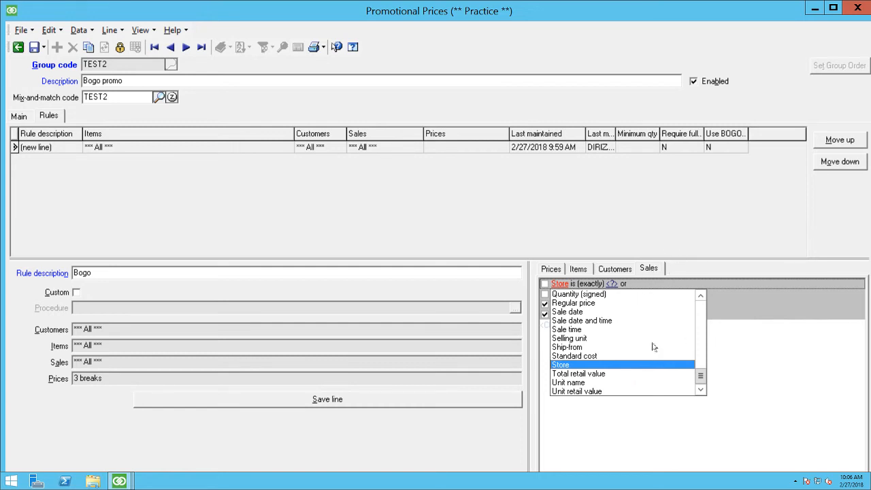
{"action": "scroll", "coordinate": [638, 347], "scroll_direction": "up", "scroll_amount": 8}
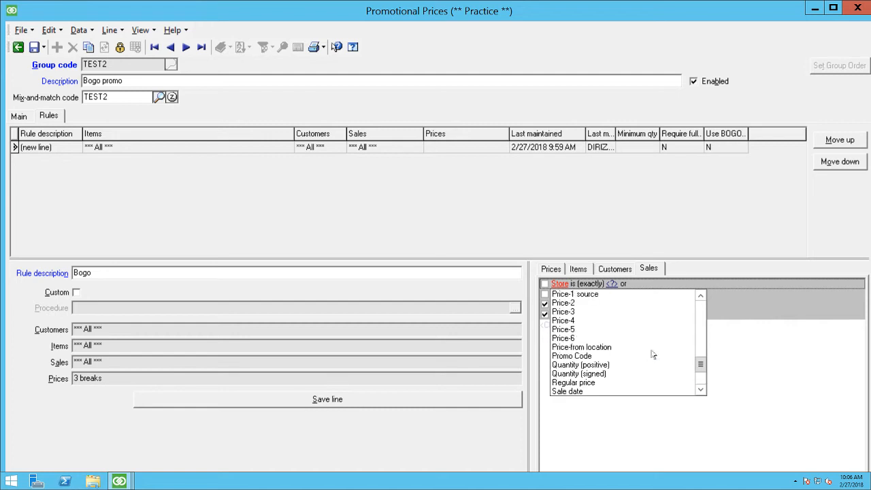
{"action": "scroll", "coordinate": [643, 351], "scroll_direction": "up", "scroll_amount": 12}
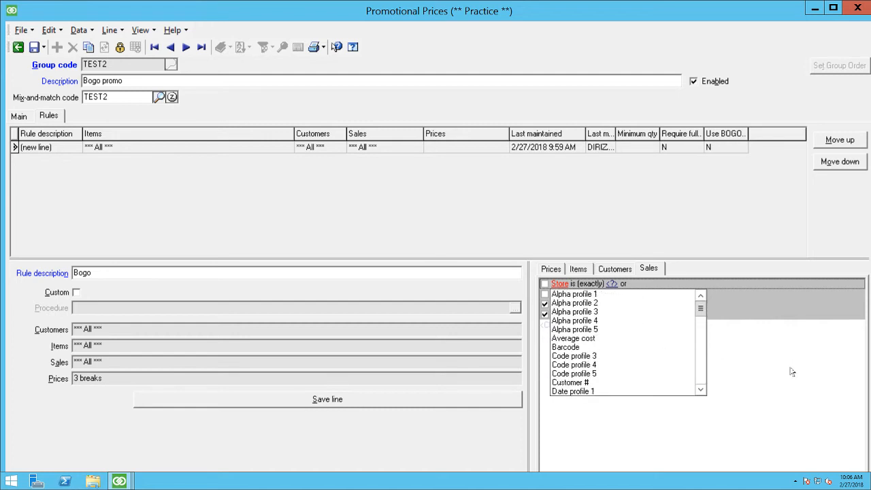
{"action": "scroll", "coordinate": [615, 363], "scroll_direction": "down", "scroll_amount": 6}
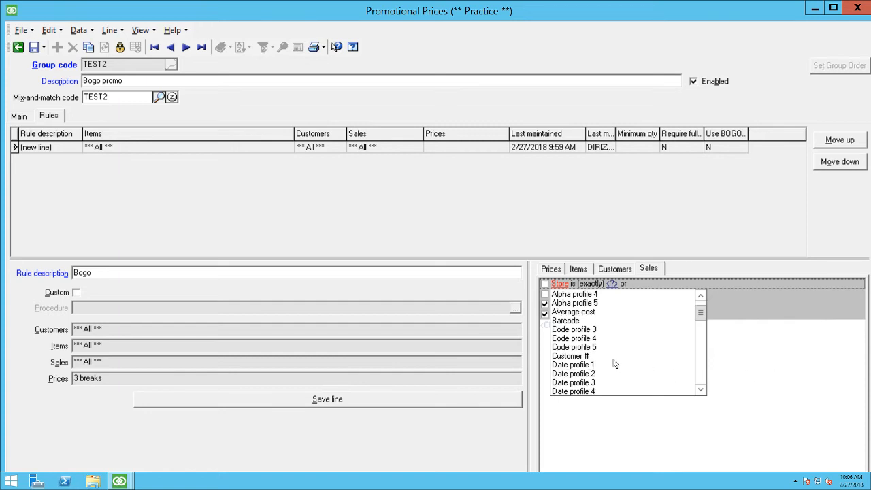
{"action": "scroll", "coordinate": [614, 358], "scroll_direction": "down", "scroll_amount": 10}
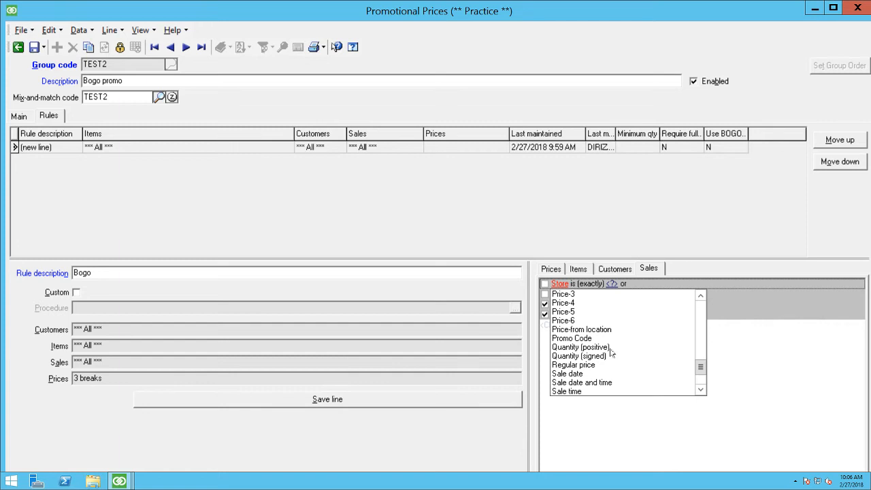
{"action": "left_click", "coordinate": [617, 372]}
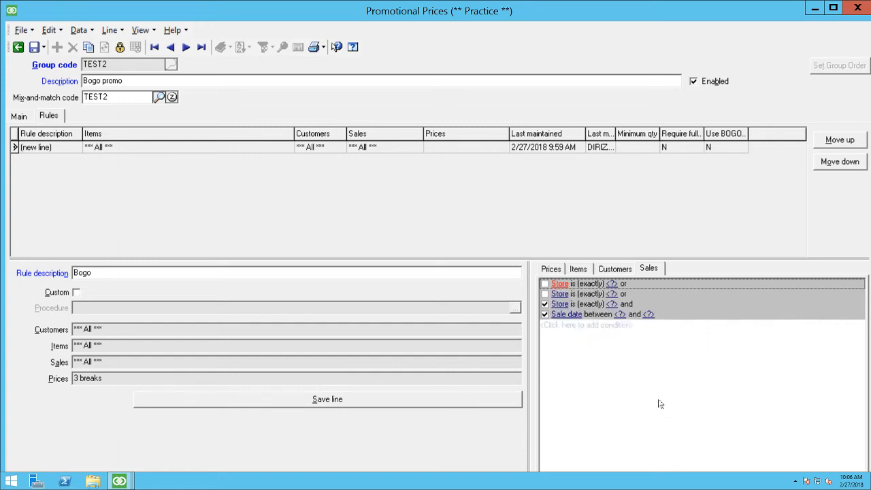
Step: Set the enabled store condition to "is not (exactly)" 101, and save the Bogo rule line and the TEST2 promotion
{"action": "left_click", "coordinate": [583, 305]}
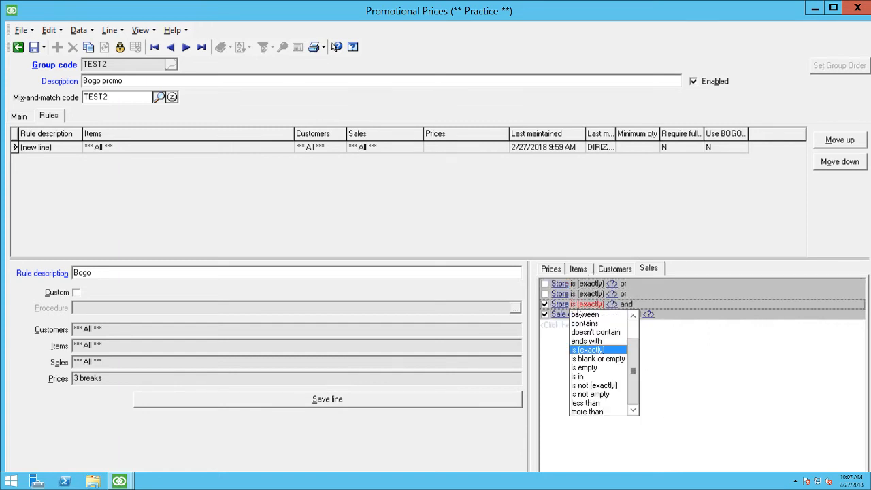
{"action": "left_click", "coordinate": [584, 385]}
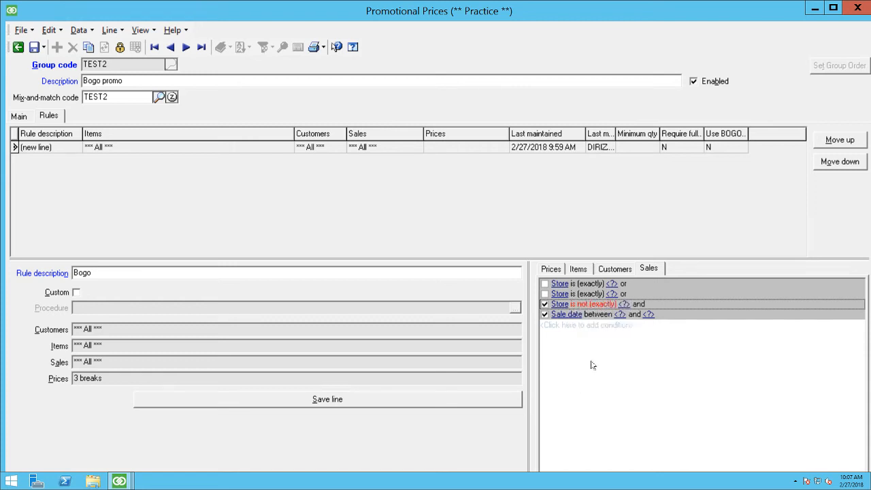
{"action": "left_click", "coordinate": [621, 313]}
{"action": "type", "text": "101"}
{"action": "key", "text": "Return"}
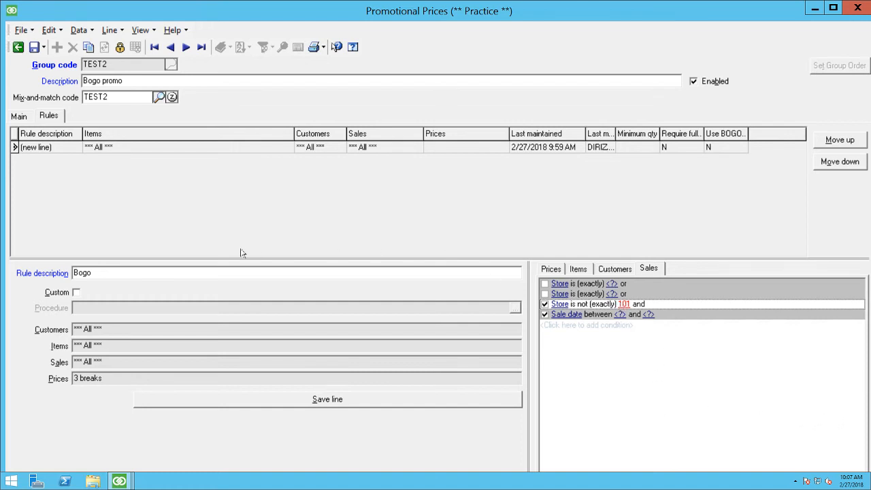
{"action": "key", "text": "alt+s"}
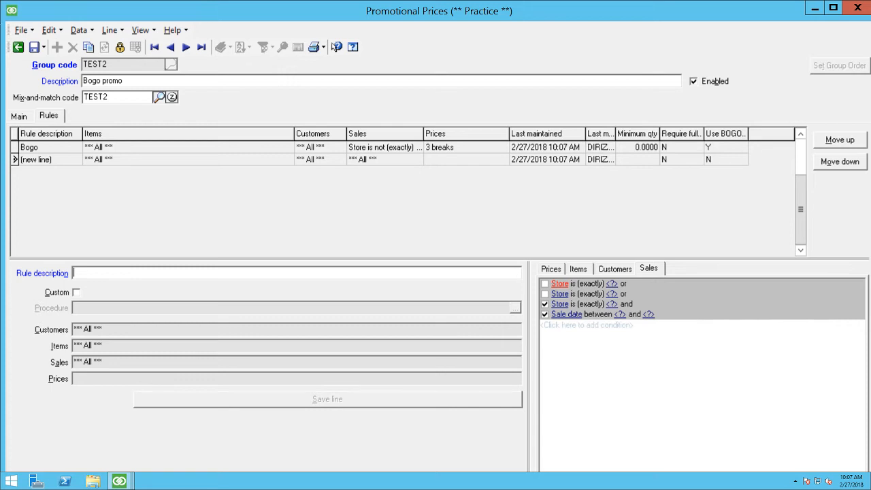
{"action": "left_click", "coordinate": [33, 47]}
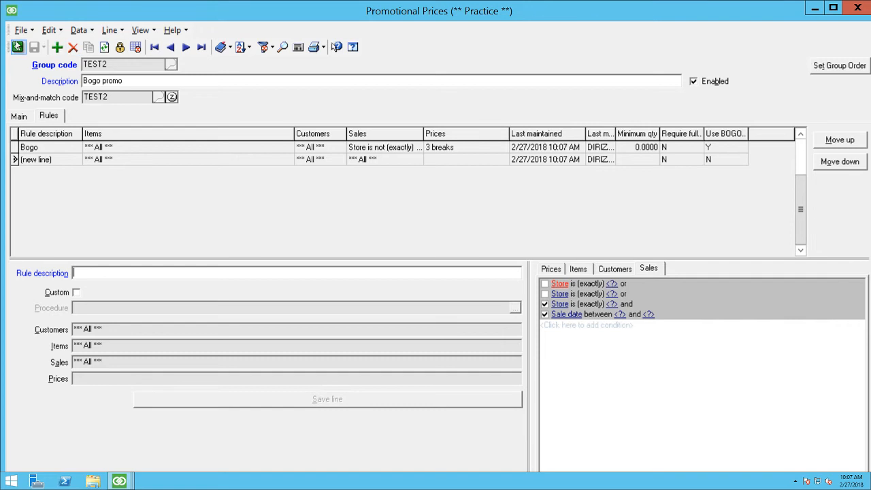
Step: Close the TEST2 record and view the lookup list of existing promotion group codes
{"action": "left_click", "coordinate": [17, 47]}
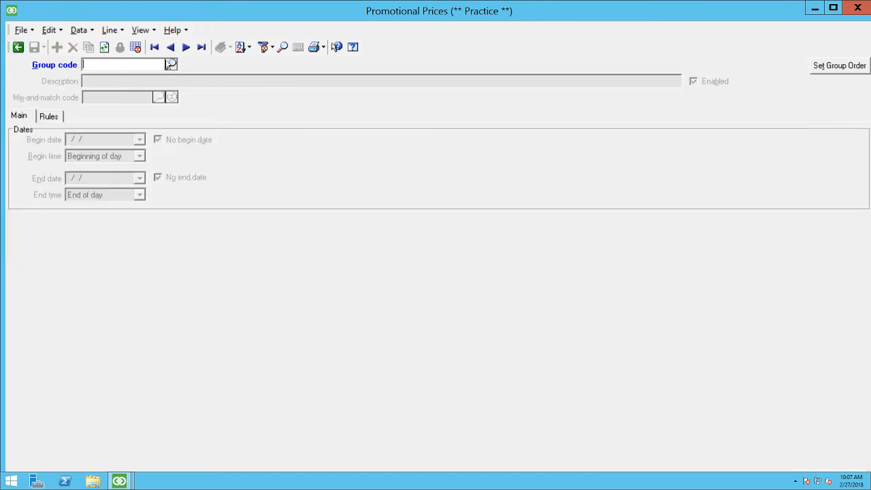
{"action": "left_click", "coordinate": [170, 64]}
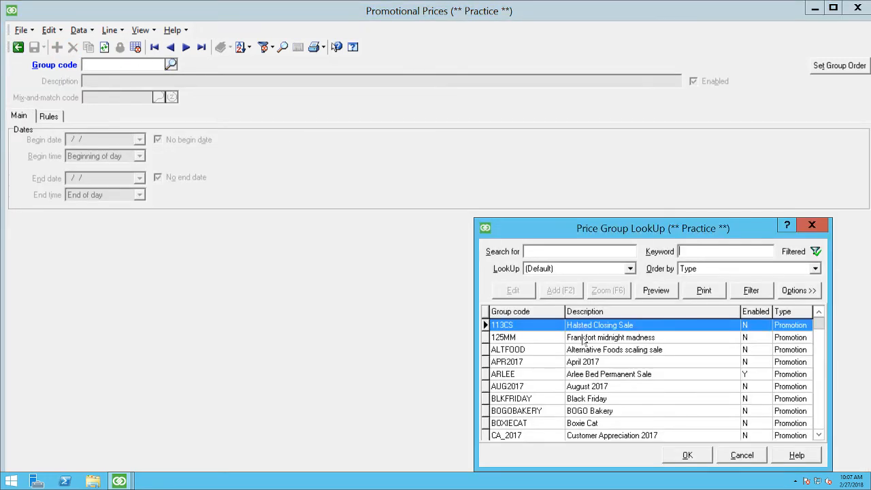
{"action": "left_click", "coordinate": [727, 453]}
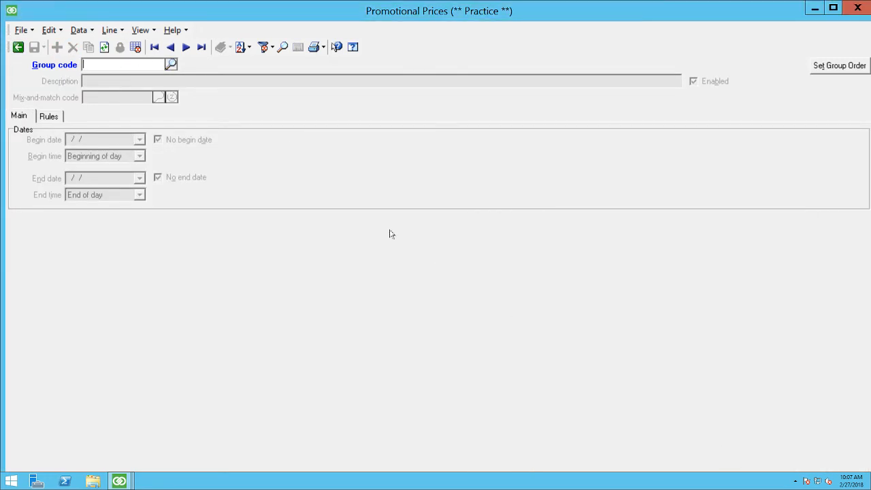
Step: Show the promotions in an enlarged table view and review their group codes, dates, enabled status and mix-and-match codes down to WELLMADE17
{"action": "left_click", "coordinate": [135, 47]}
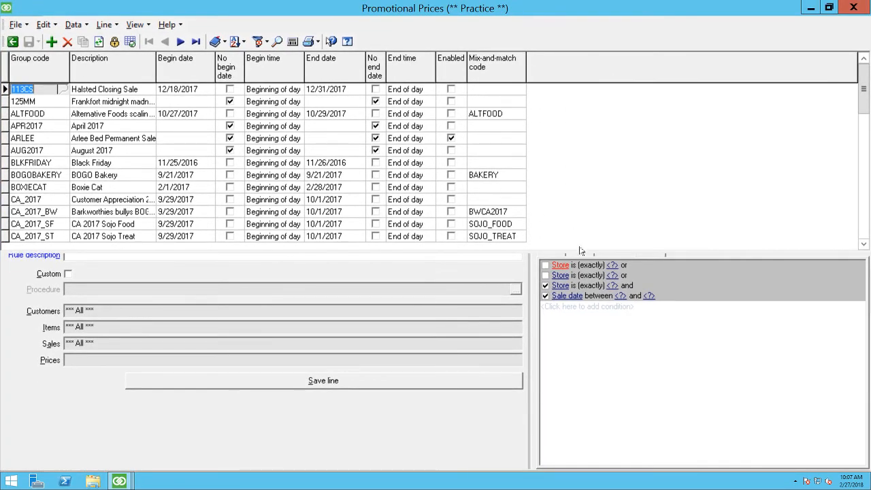
{"action": "left_click_drag", "start_coordinate": [577, 248], "coordinate": [578, 269]}
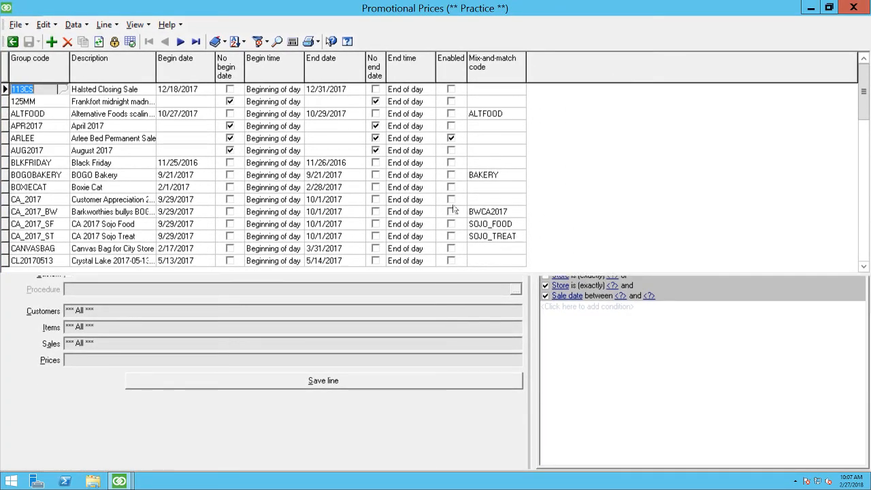
{"action": "key", "text": "Down"}
{"action": "key", "text": "Down"}
{"action": "key", "text": "Down"}
{"action": "key", "text": "Down"}
{"action": "key", "text": "Down"}
{"action": "key", "text": "Down"}
{"action": "key", "text": "Down"}
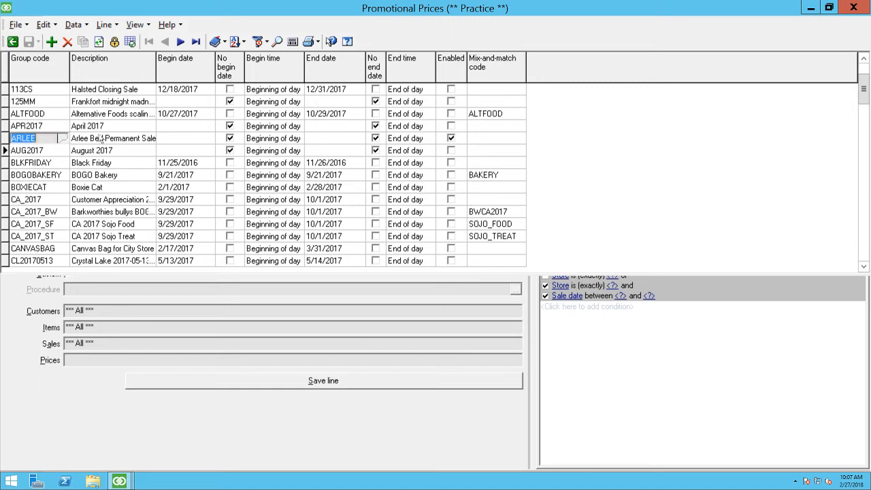
{"action": "key", "text": "Down"}
{"action": "key", "text": "Down"}
{"action": "key", "text": "Down"}
{"action": "key", "text": "Down"}
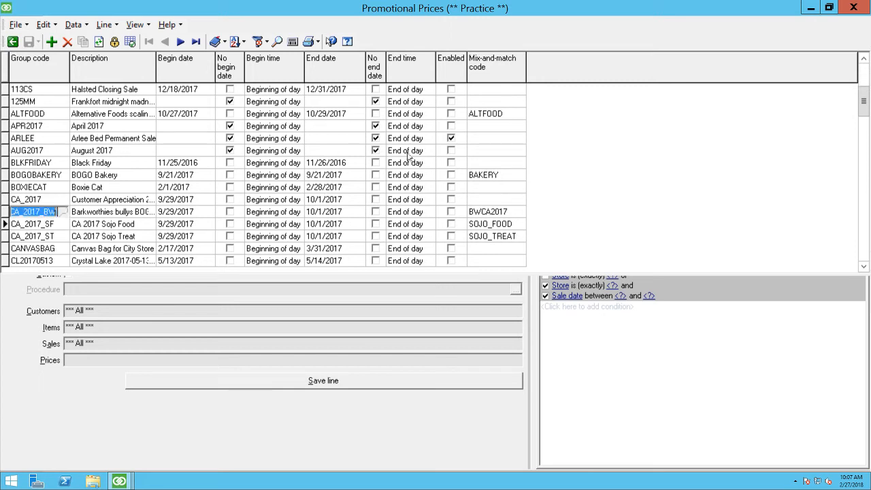
{"action": "key", "text": "Down"}
{"action": "key", "text": "Down"}
{"action": "key", "text": "Down"}
{"action": "key", "text": "Down"}
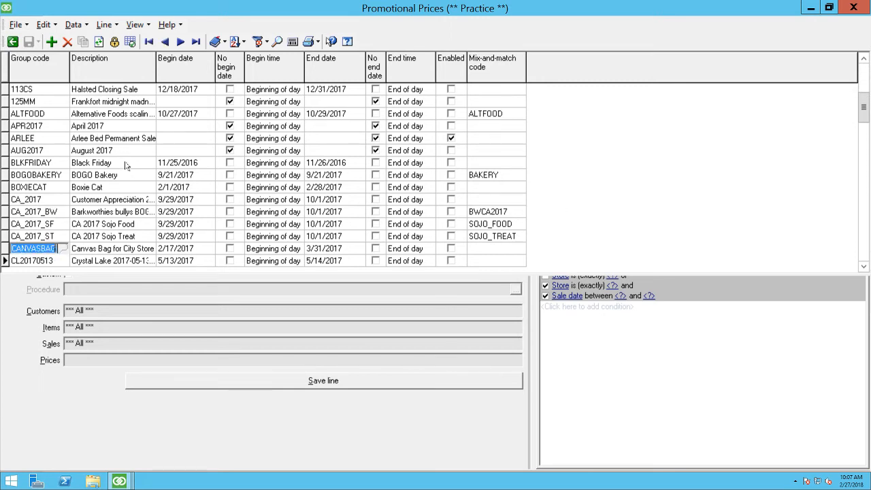
{"action": "key", "text": "Down"}
{"action": "key", "text": "Down"}
{"action": "key", "text": "Down"}
{"action": "key", "text": "Down"}
{"action": "key", "text": "Down"}
{"action": "key", "text": "Down"}
{"action": "key", "text": "Down"}
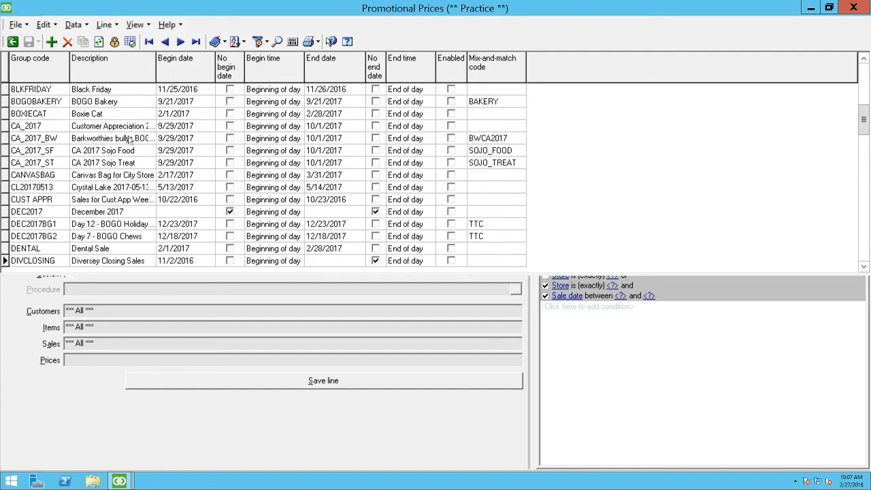
{"action": "key", "text": "Down"}
{"action": "key", "text": "Down"}
{"action": "key", "text": "Down"}
{"action": "key", "text": "Down"}
{"action": "key", "text": "Down"}
{"action": "key", "text": "Down"}
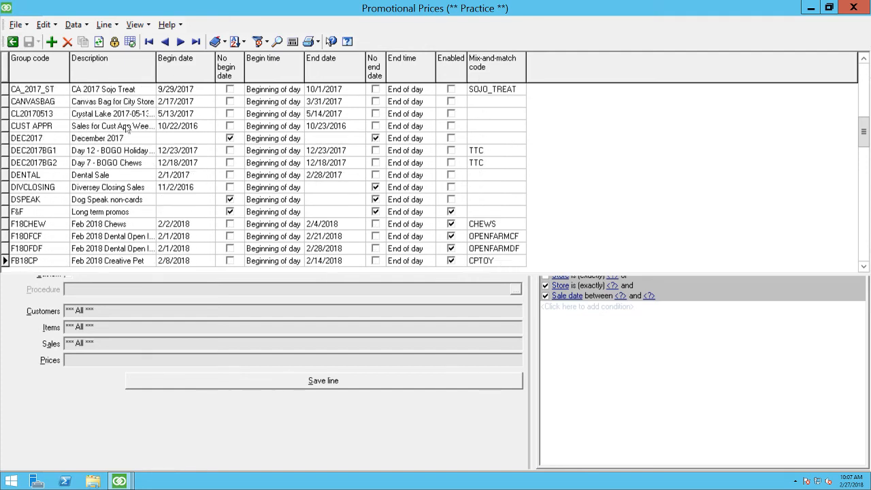
{"action": "key", "text": "Down"}
{"action": "key", "text": "Down"}
{"action": "key", "text": "Down"}
{"action": "key", "text": "Down"}
{"action": "key", "text": "Down"}
{"action": "key", "text": "Down"}
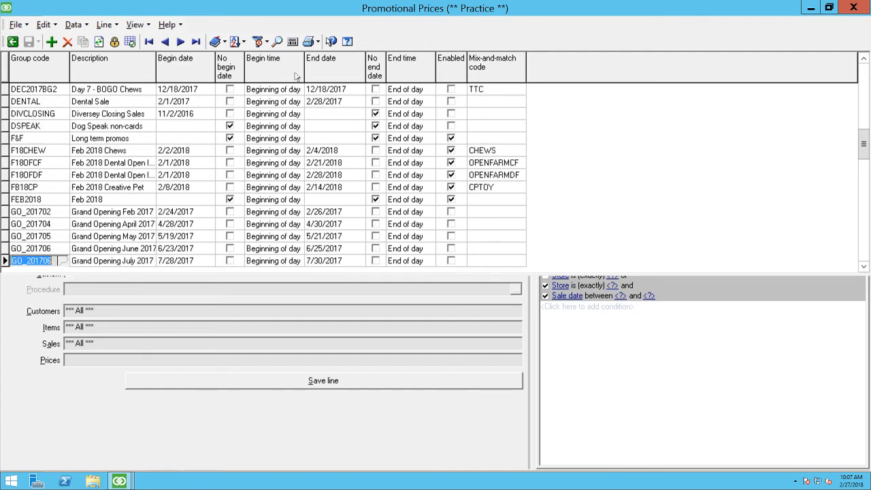
{"action": "key", "text": "Down"}
{"action": "key", "text": "Down"}
{"action": "key", "text": "Down"}
{"action": "key", "text": "Down"}
{"action": "key", "text": "Down"}
{"action": "key", "text": "Down"}
{"action": "key", "text": "Down"}
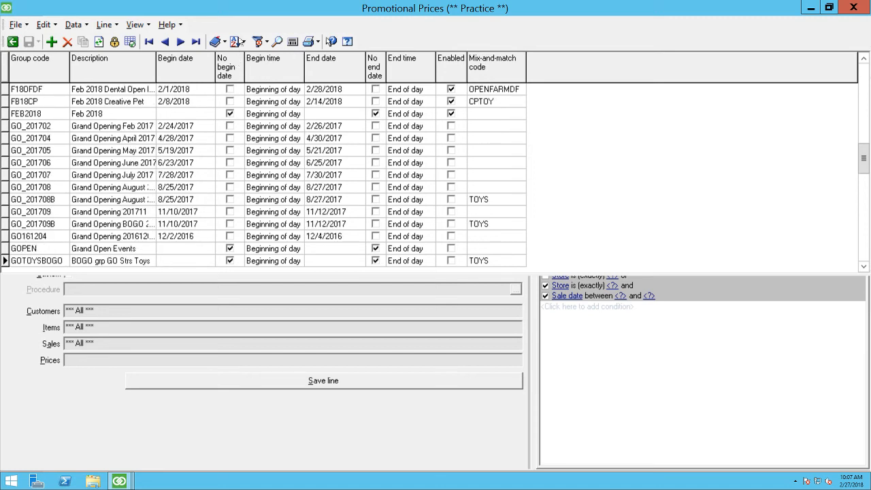
{"action": "key", "text": "Down"}
{"action": "key", "text": "Down"}
{"action": "key", "text": "Down"}
{"action": "key", "text": "Down"}
{"action": "key", "text": "Down"}
{"action": "key", "text": "Down"}
{"action": "key", "text": "Down"}
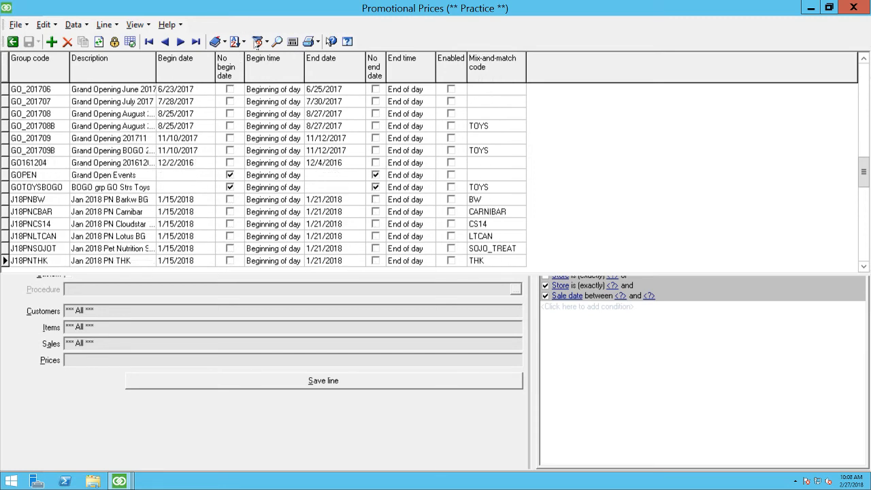
{"action": "key", "text": "Down"}
{"action": "key", "text": "Down"}
{"action": "key", "text": "Down"}
{"action": "key", "text": "Down"}
{"action": "key", "text": "Down"}
{"action": "key", "text": "Down"}
{"action": "key", "text": "Down"}
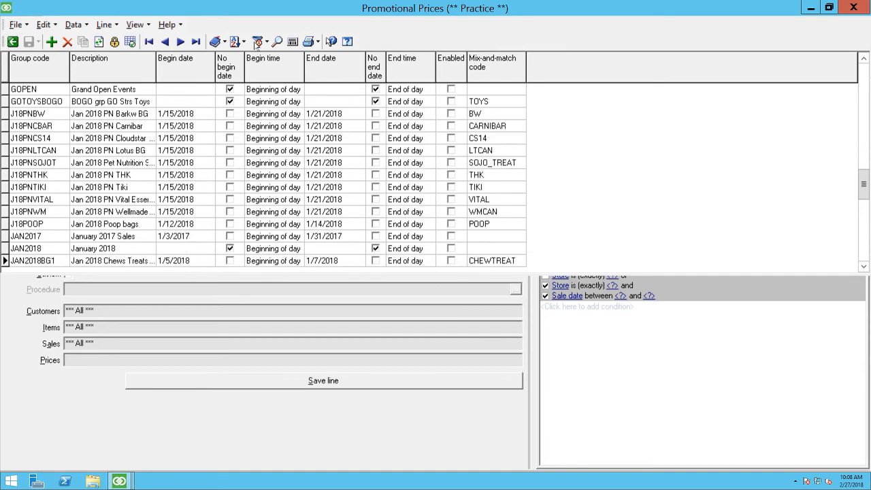
{"action": "key", "text": "Down"}
{"action": "key", "text": "Down"}
{"action": "key", "text": "Down"}
{"action": "key", "text": "Down"}
{"action": "key", "text": "Down"}
{"action": "key", "text": "Down"}
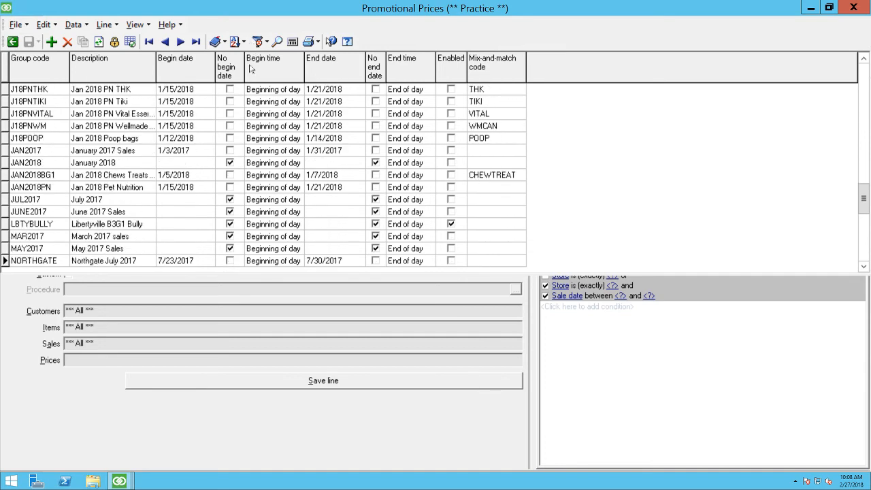
{"action": "key", "text": "Down"}
{"action": "key", "text": "Down"}
{"action": "key", "text": "Down"}
{"action": "key", "text": "Down"}
{"action": "key", "text": "Down"}
{"action": "key", "text": "Down"}
{"action": "key", "text": "Down"}
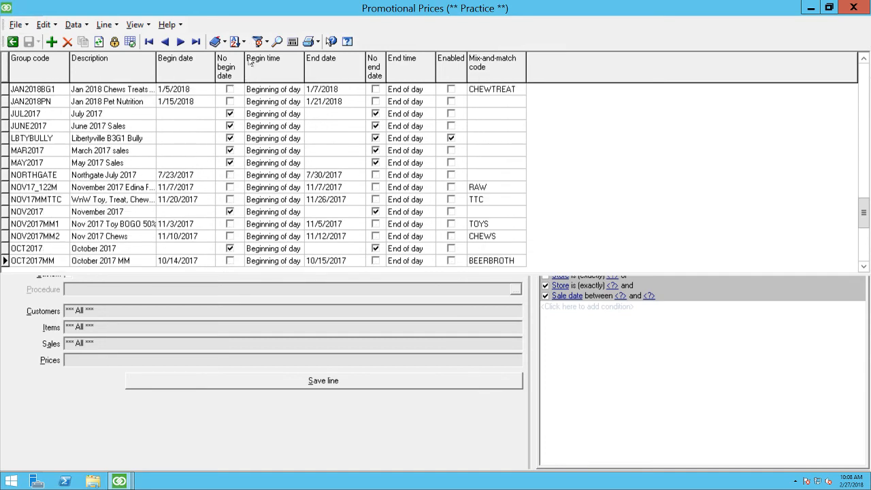
{"action": "key", "text": "Down"}
{"action": "key", "text": "Down"}
{"action": "key", "text": "Down"}
{"action": "key", "text": "Down"}
{"action": "key", "text": "Down"}
{"action": "key", "text": "Down"}
{"action": "key", "text": "Down"}
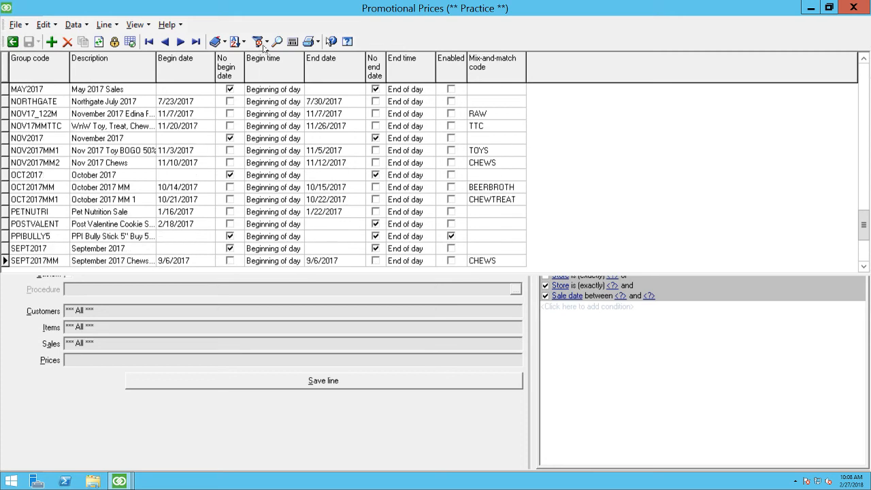
{"action": "key", "text": "Down"}
{"action": "key", "text": "Down"}
{"action": "key", "text": "Down"}
{"action": "key", "text": "Down"}
{"action": "key", "text": "Down"}
{"action": "key", "text": "Down"}
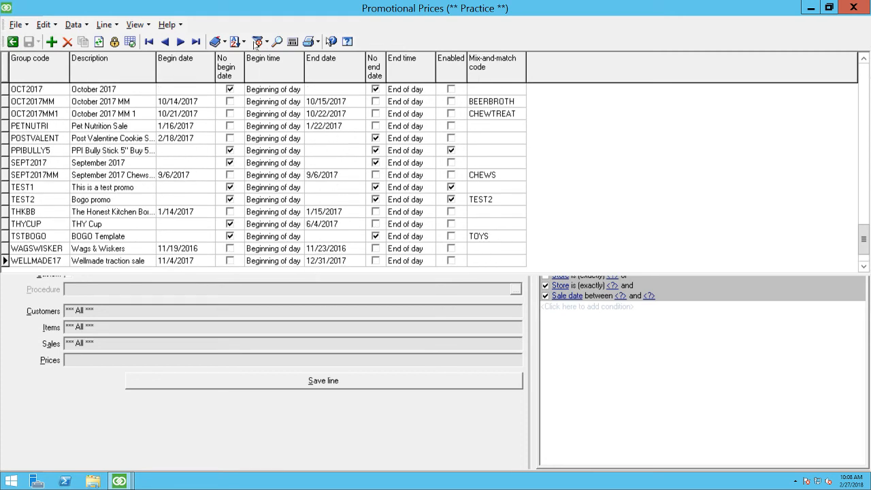
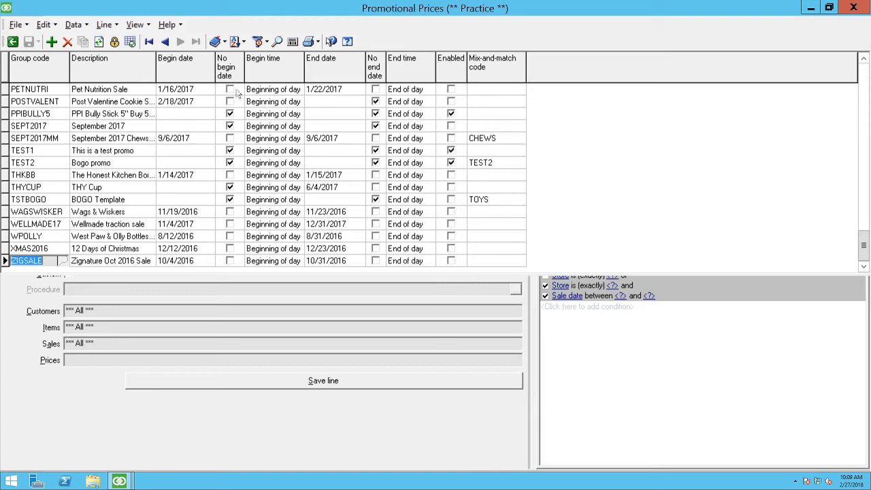
Step: Start a customized price group filter and change its condition field from Group code to Enabled
{"action": "left_click", "coordinate": [258, 42]}
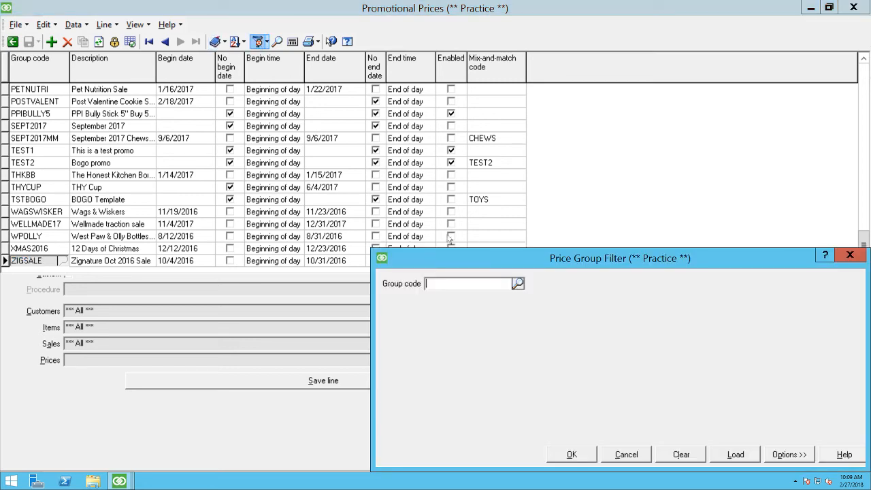
{"action": "right_click", "coordinate": [475, 321]}
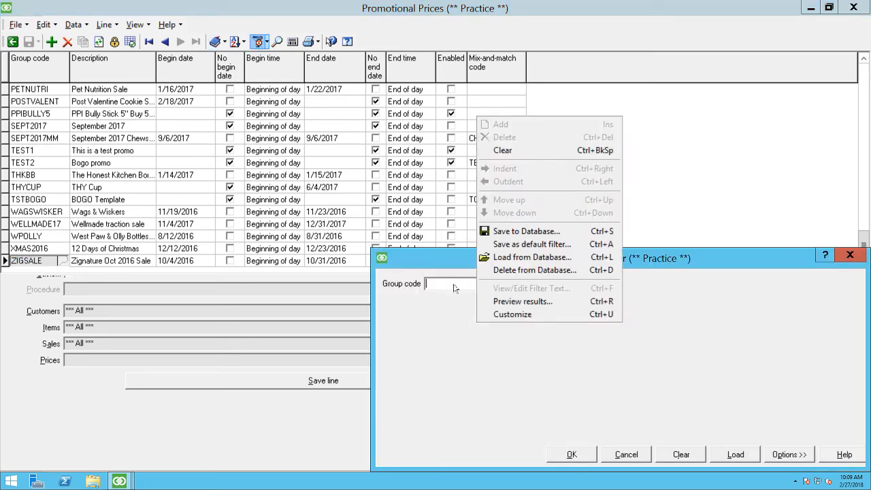
{"action": "left_click", "coordinate": [512, 315]}
{"action": "left_click", "coordinate": [414, 279]}
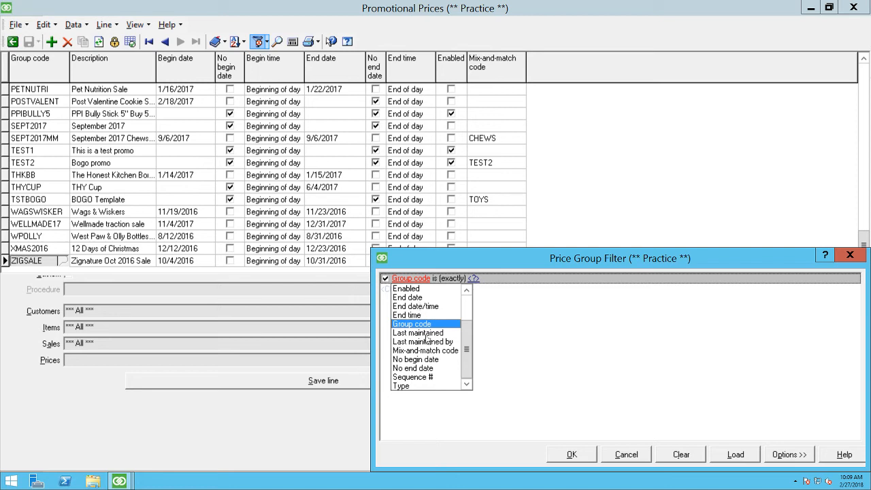
{"action": "scroll", "coordinate": [423, 340], "scroll_direction": "up", "scroll_amount": 2}
{"action": "scroll", "coordinate": [422, 338], "scroll_direction": "down", "scroll_amount": 2}
{"action": "scroll", "coordinate": [418, 334], "scroll_direction": "up", "scroll_amount": 2}
{"action": "left_click", "coordinate": [416, 333]}
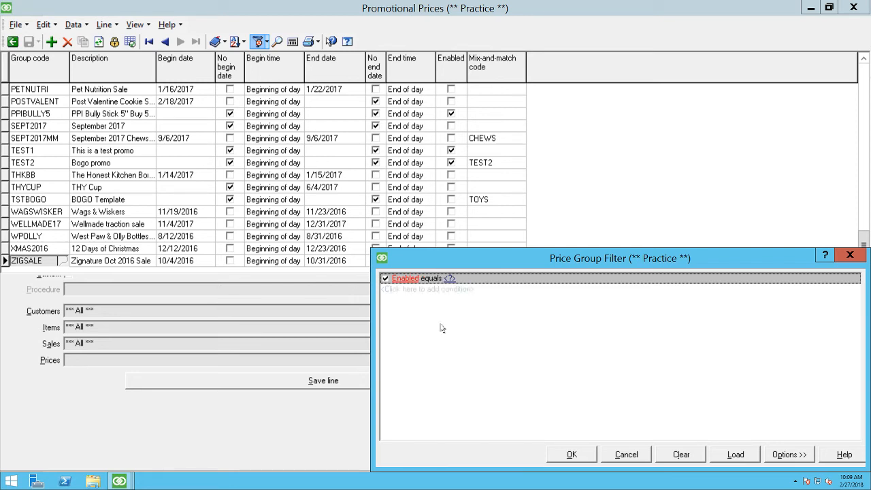
Step: Set the Enabled filter condition to Yes and apply the filter to the promotions table
{"action": "left_click", "coordinate": [448, 279]}
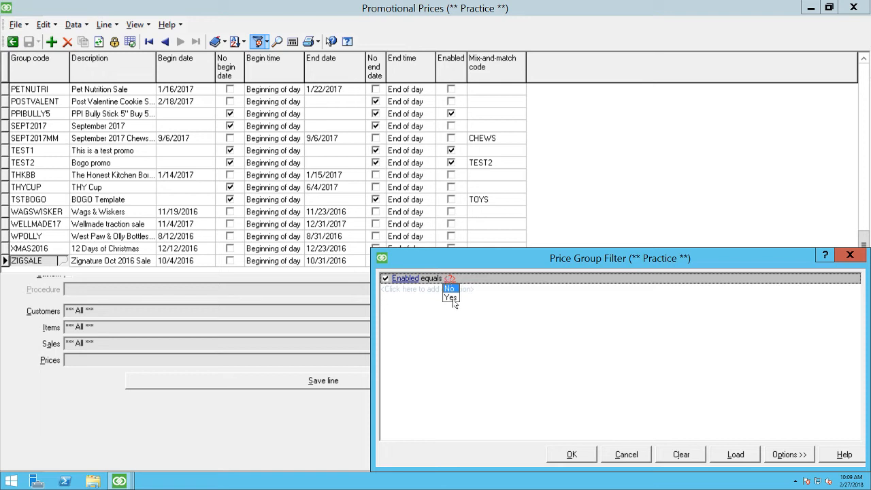
{"action": "left_click", "coordinate": [451, 299]}
{"action": "right_click", "coordinate": [451, 326]}
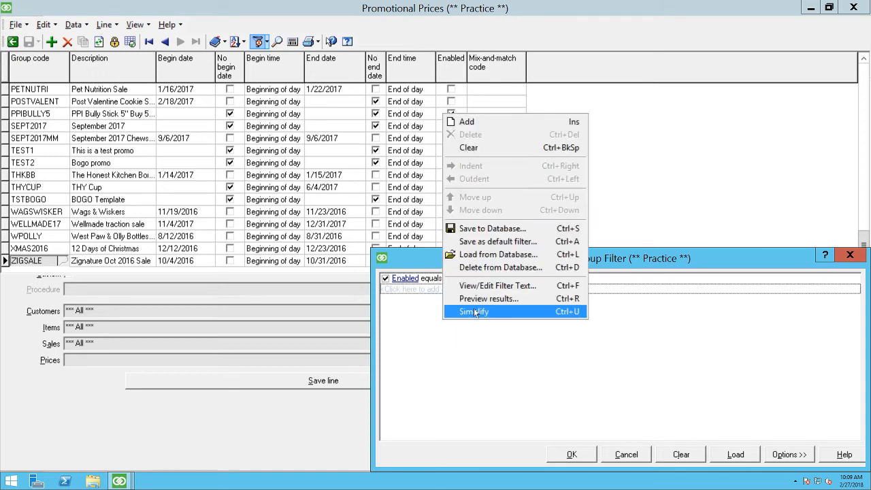
{"action": "left_click", "coordinate": [475, 313]}
{"action": "left_click", "coordinate": [588, 454]}
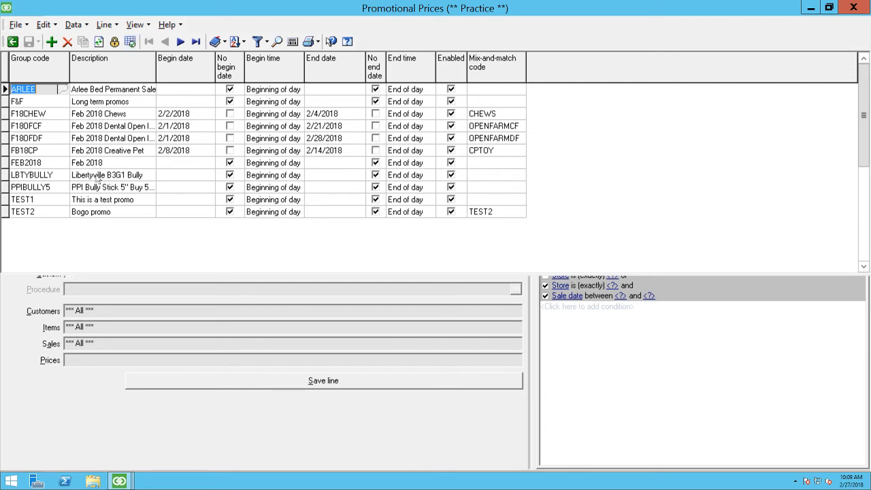
Step: Switch from the table back to the ARLEE promotion's form and view the price groups order without changing it
{"action": "left_click", "coordinate": [130, 41]}
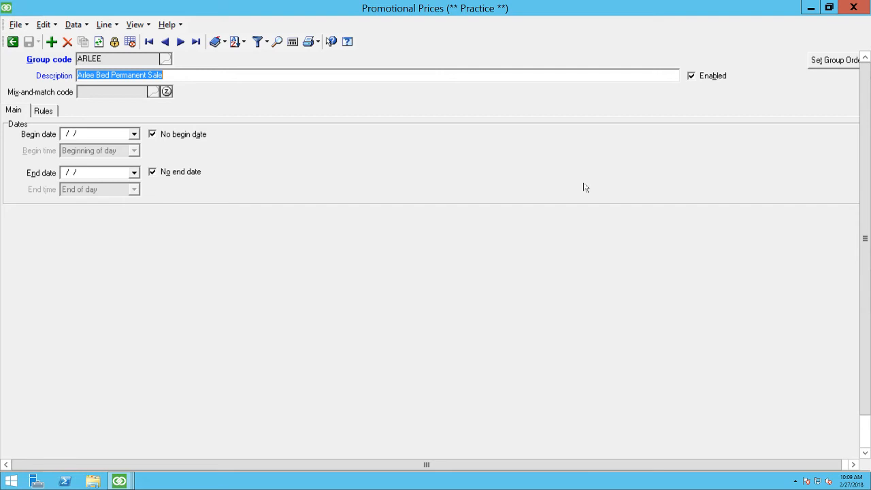
{"action": "left_click", "coordinate": [814, 58]}
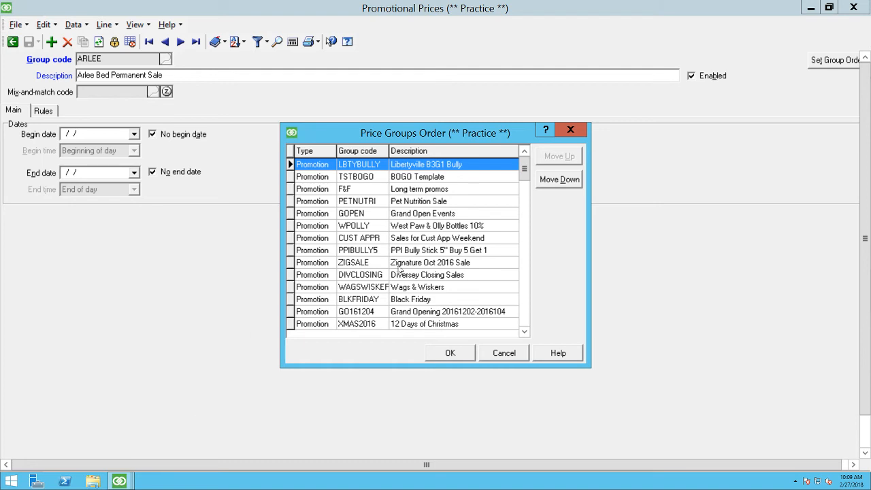
{"action": "left_click", "coordinate": [504, 354]}
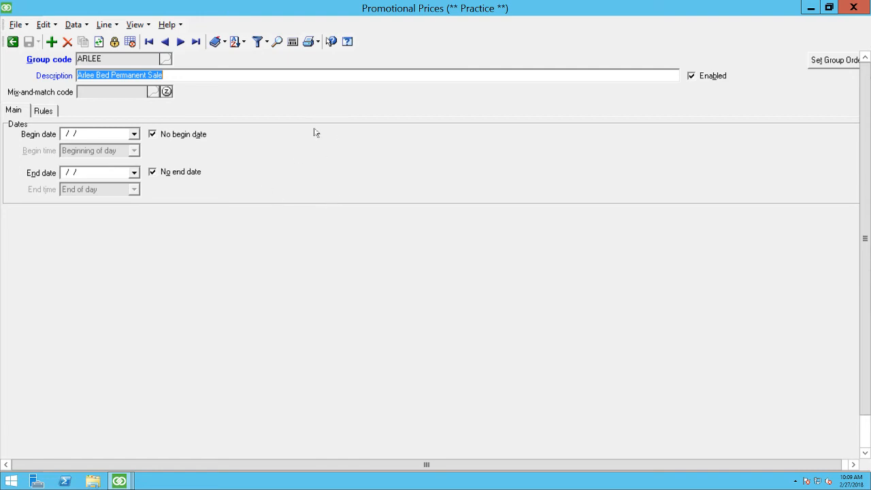
Step: Set the ARLEE promotion's begin date to 2/27/2018 and show its rules
{"action": "left_click", "coordinate": [134, 135]}
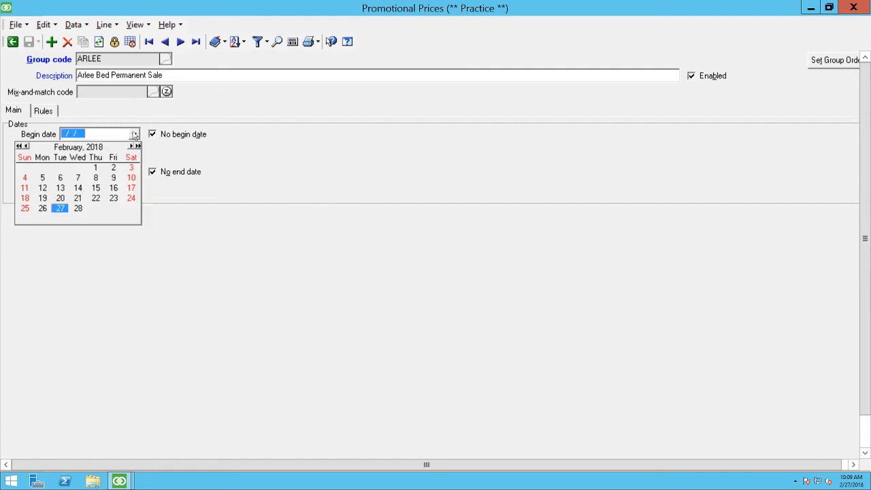
{"action": "left_click", "coordinate": [60, 209]}
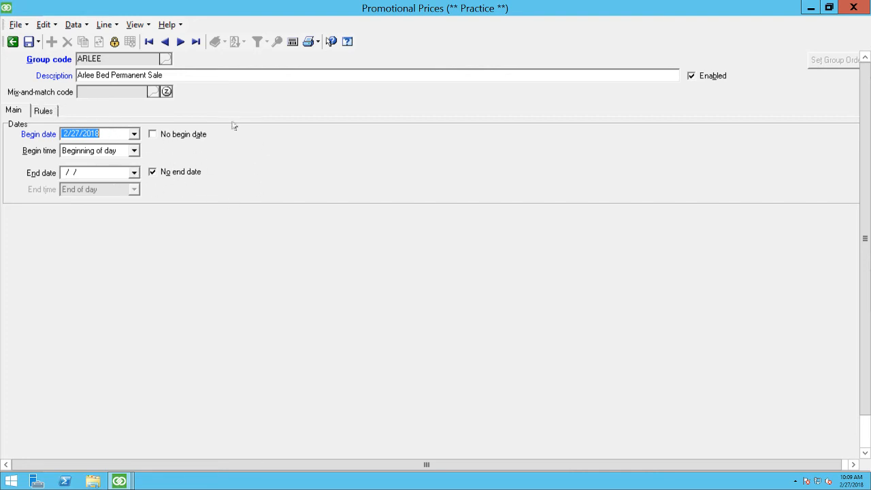
{"action": "left_click", "coordinate": [38, 112]}
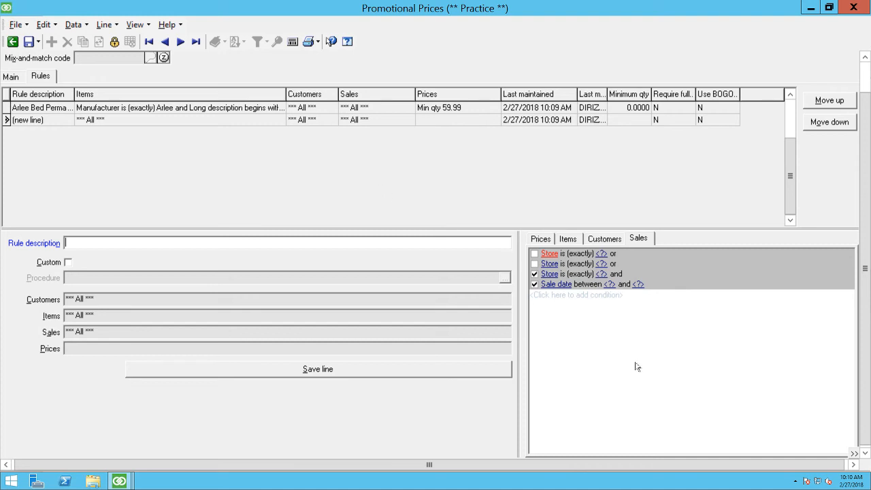
Step: Change the Sale date condition of the new ARLEE rule line to Sale date and time
{"action": "right_click", "coordinate": [606, 334]}
{"action": "left_click", "coordinate": [588, 310]}
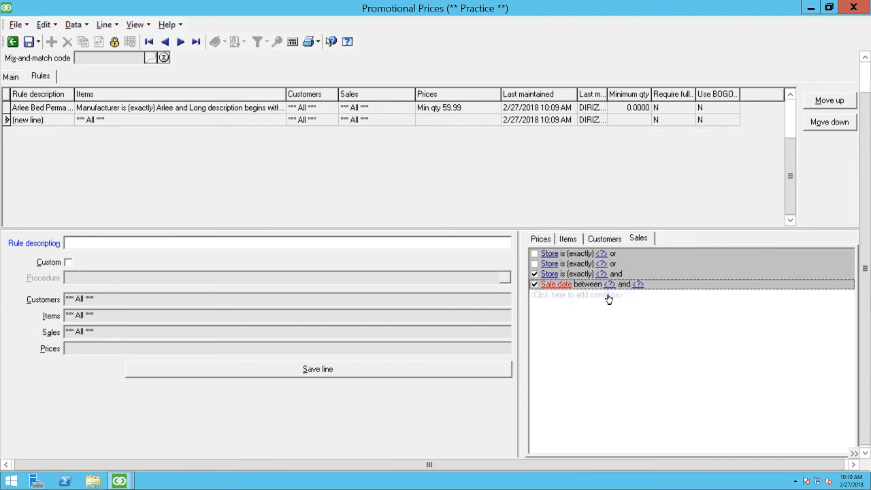
{"action": "left_click", "coordinate": [637, 284]}
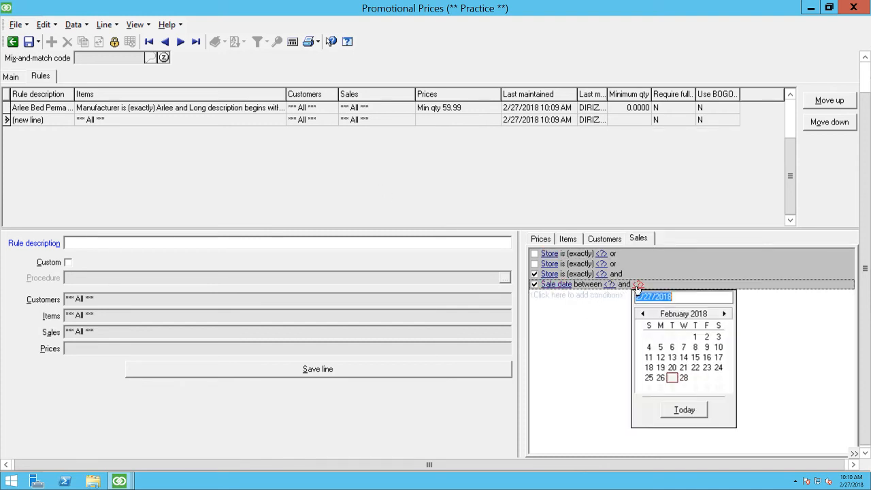
{"action": "key", "text": "Escape"}
{"action": "left_click", "coordinate": [553, 285]}
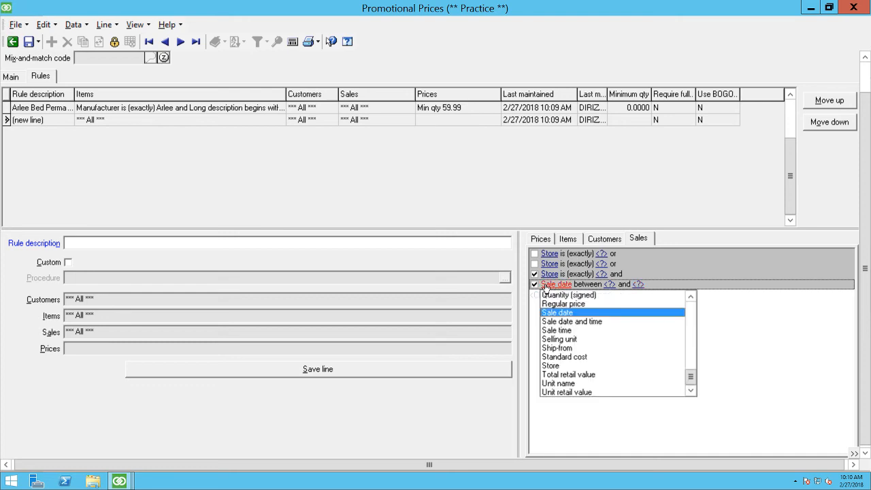
{"action": "left_click", "coordinate": [571, 322]}
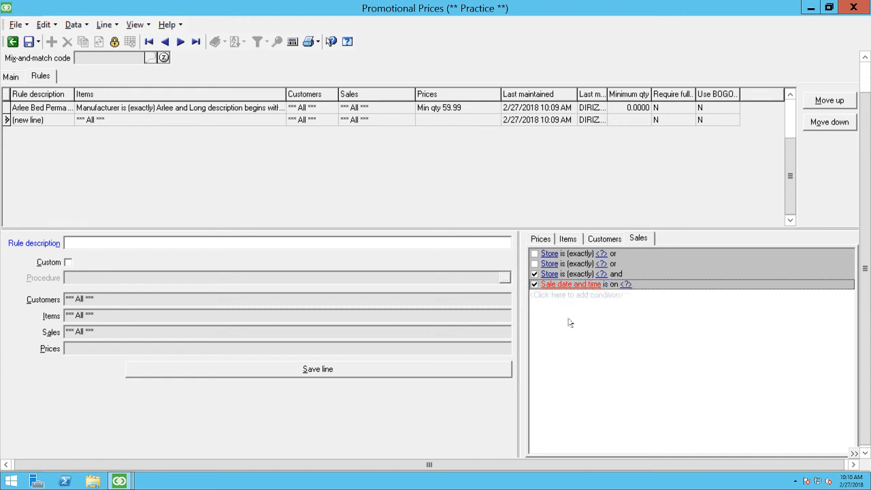
Step: Set the sale date and time condition to on or before 2/28/2018
{"action": "left_click", "coordinate": [610, 285]}
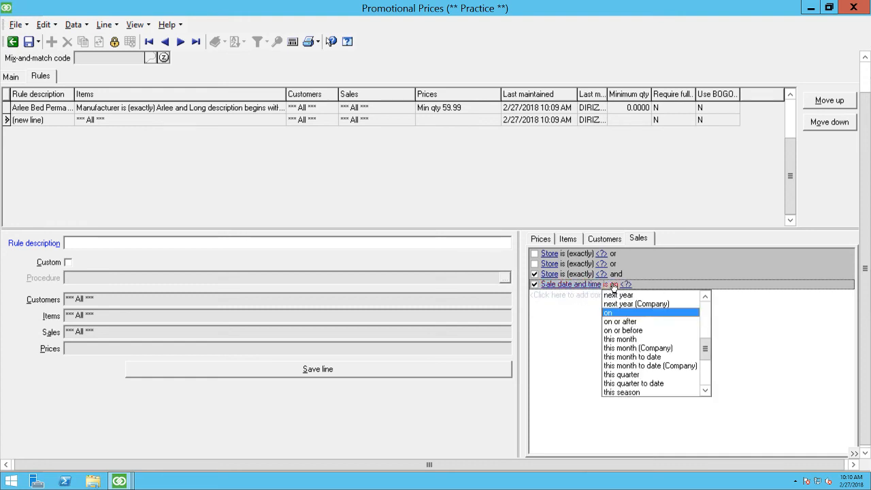
{"action": "left_click", "coordinate": [624, 331]}
{"action": "left_click", "coordinate": [657, 285]}
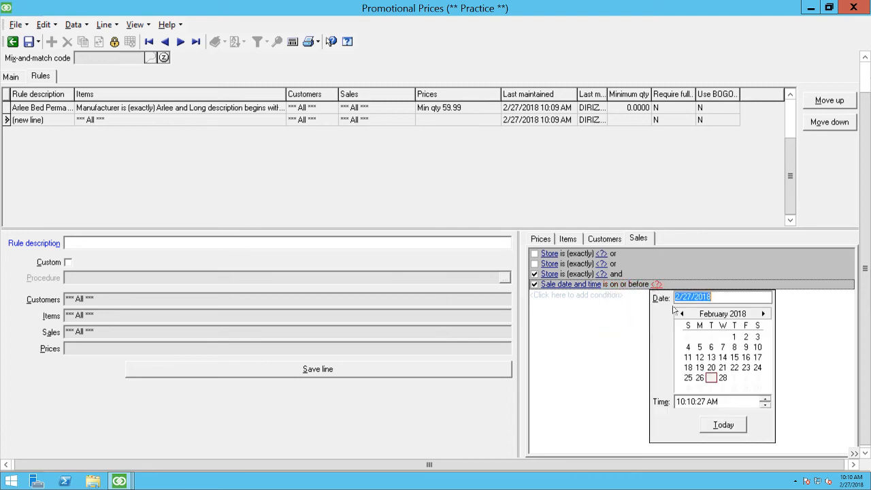
{"action": "left_click", "coordinate": [722, 378]}
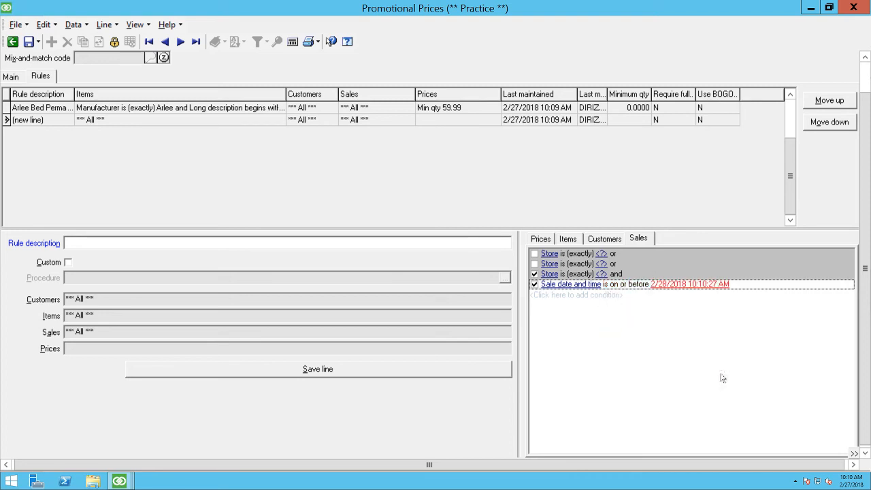
Step: Set the sale condition's time to 12:10:27 PM and try to save the promotion
{"action": "left_click", "coordinate": [713, 285]}
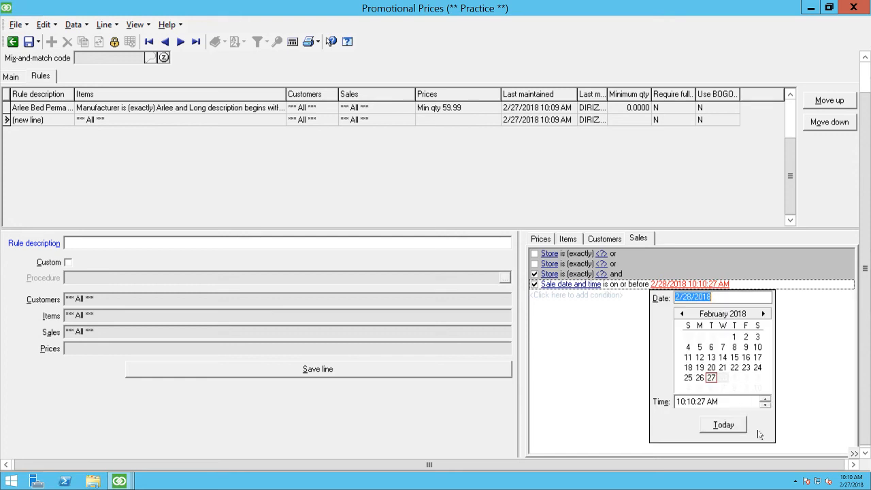
{"action": "left_click", "coordinate": [680, 402]}
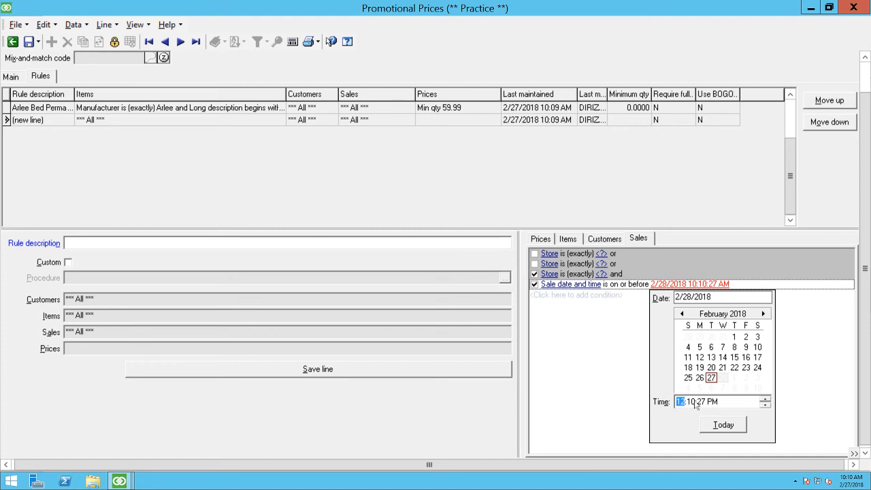
{"action": "key", "text": "Tab"}
{"action": "left_click", "coordinate": [807, 353]}
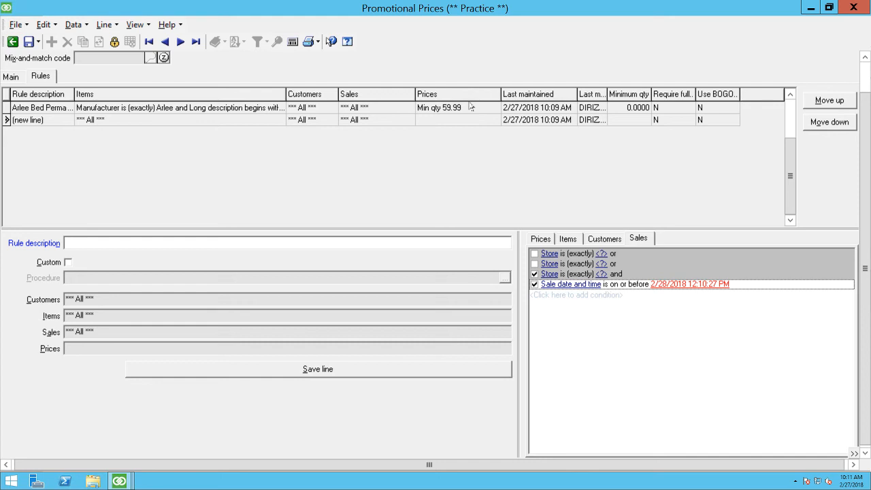
{"action": "left_click", "coordinate": [23, 38]}
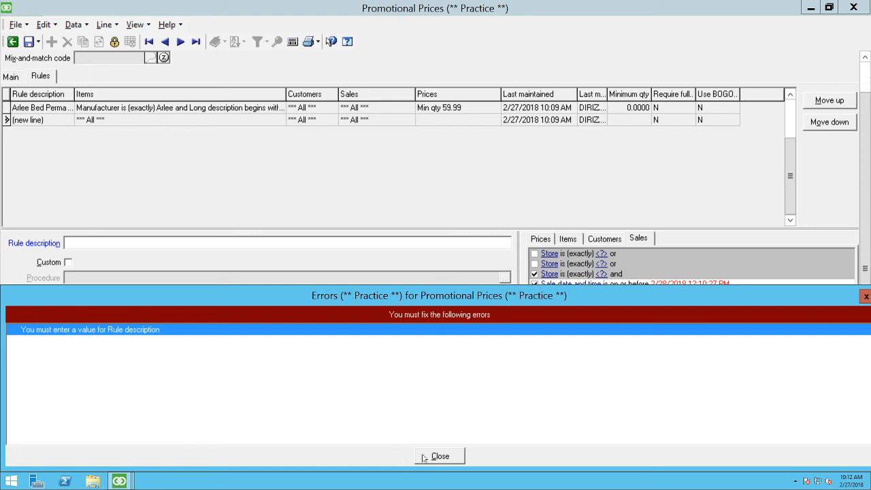
{"action": "left_click", "coordinate": [427, 454]}
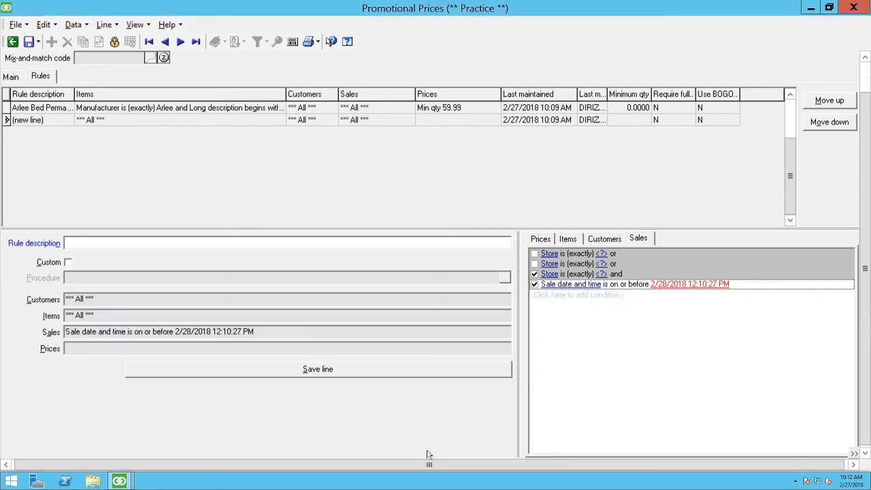
Step: Examine the fields available for an item condition, from the account code and profile fields to manufacturer and mix-and-match code
{"action": "left_click", "coordinate": [567, 239]}
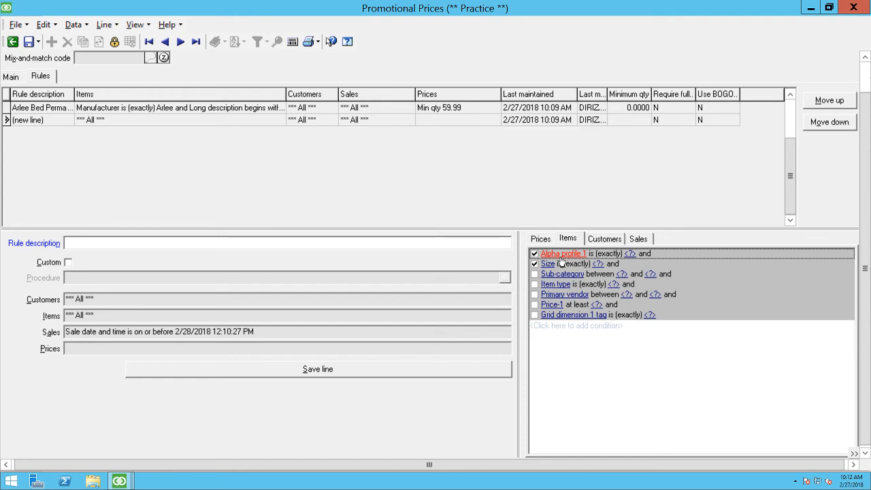
{"action": "left_click", "coordinate": [561, 264]}
{"action": "scroll", "coordinate": [570, 341], "scroll_direction": "down", "scroll_amount": 7}
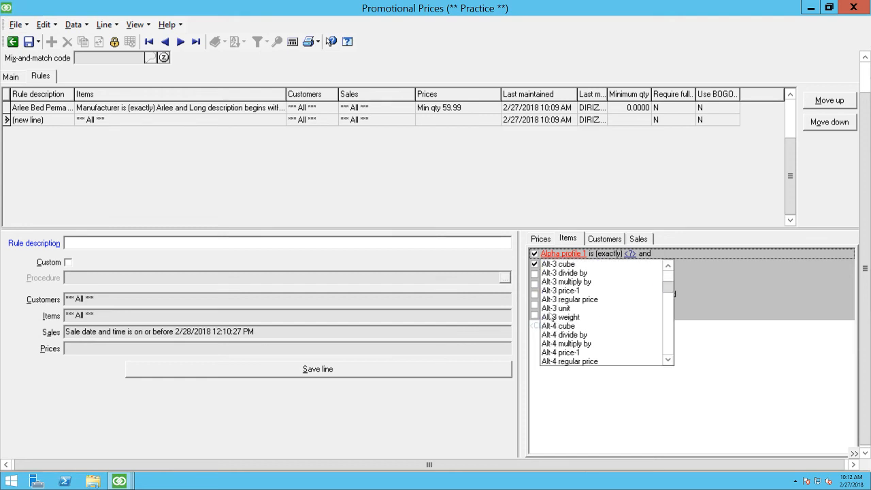
{"action": "scroll", "coordinate": [553, 317], "scroll_direction": "down", "scroll_amount": 10}
{"action": "scroll", "coordinate": [589, 289], "scroll_direction": "up", "scroll_amount": 4}
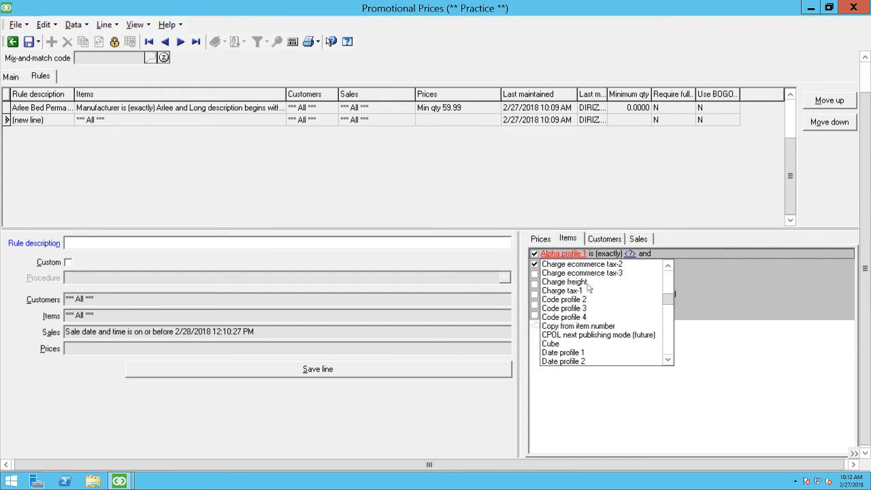
{"action": "scroll", "coordinate": [590, 289], "scroll_direction": "up", "scroll_amount": 6}
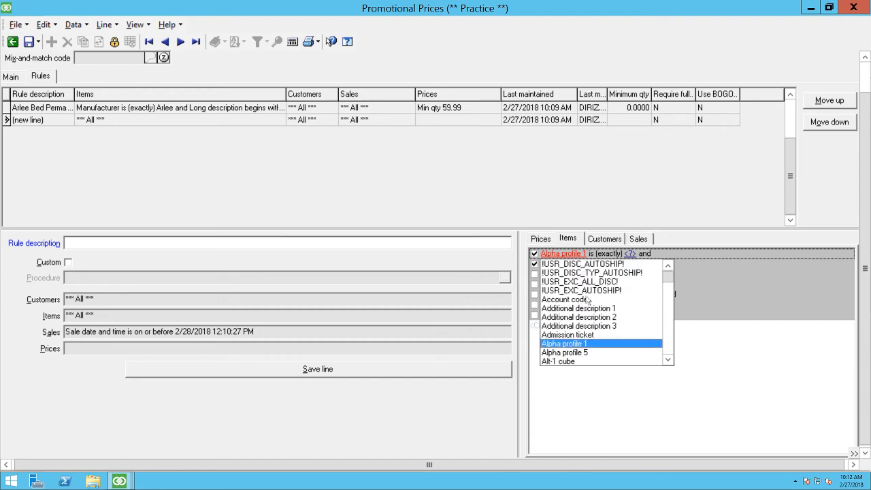
{"action": "scroll", "coordinate": [589, 301], "scroll_direction": "down", "scroll_amount": 20}
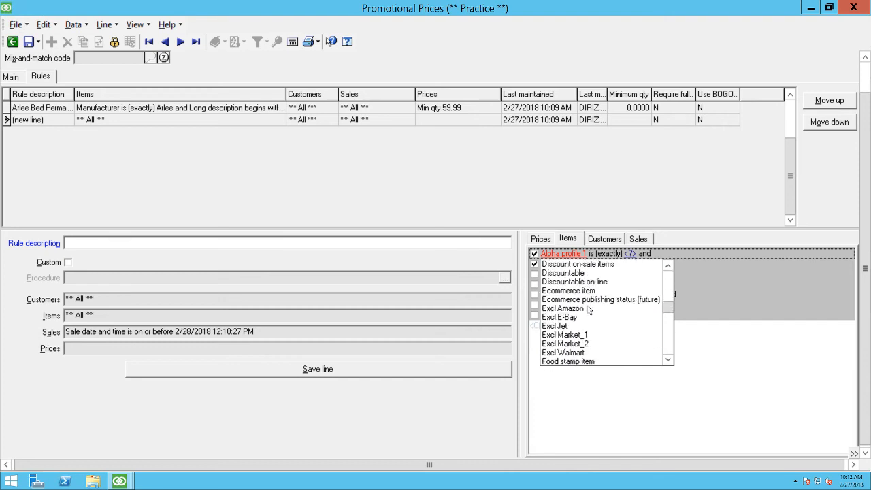
{"action": "scroll", "coordinate": [590, 312], "scroll_direction": "down", "scroll_amount": 6}
{"action": "scroll", "coordinate": [588, 311], "scroll_direction": "up", "scroll_amount": 8}
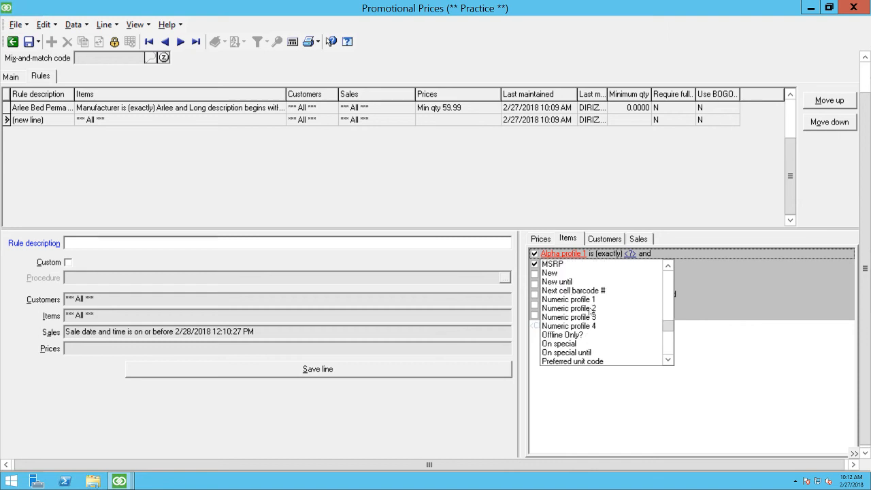
{"action": "scroll", "coordinate": [569, 320], "scroll_direction": "down", "scroll_amount": 3}
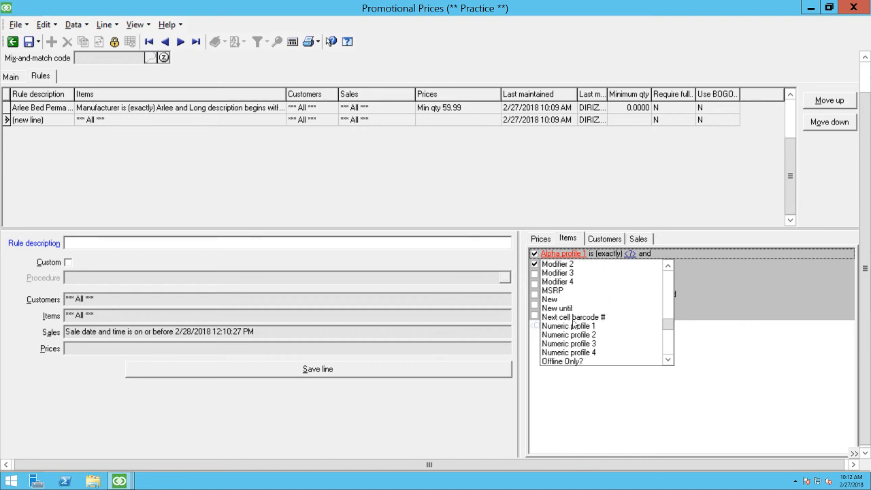
{"action": "scroll", "coordinate": [575, 324], "scroll_direction": "up", "scroll_amount": 3}
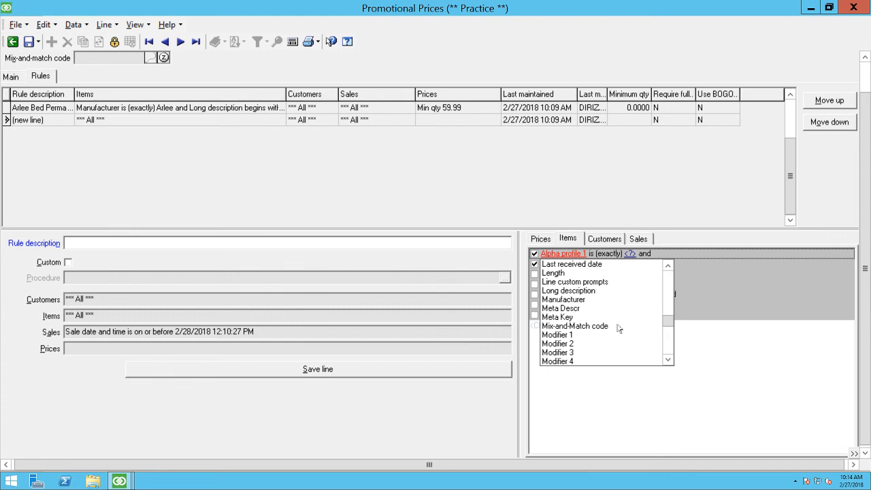
Step: Close the field list of the item condition and discard the unsaved edits to the ARLEE price group
{"action": "left_click", "coordinate": [639, 408]}
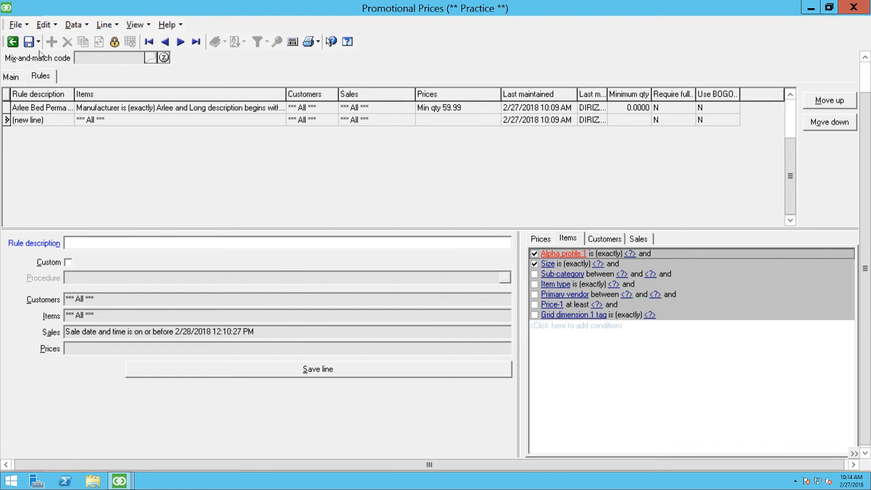
{"action": "left_click", "coordinate": [12, 41]}
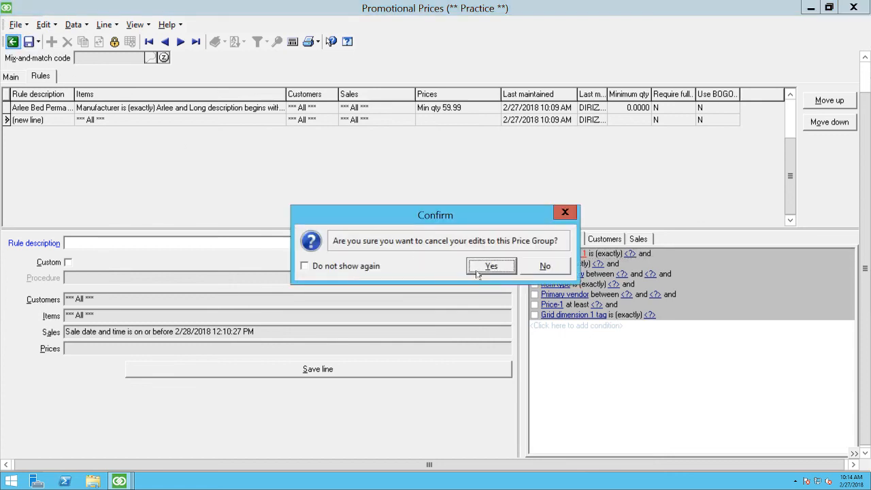
{"action": "left_click", "coordinate": [493, 269]}
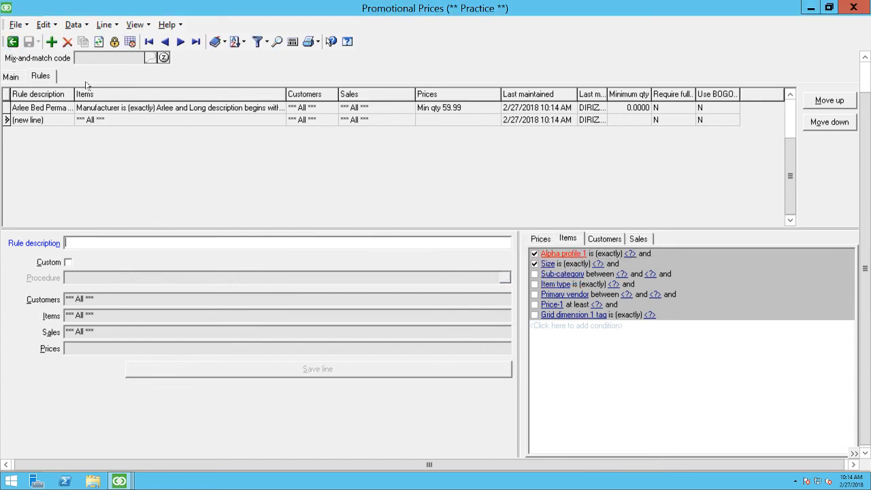
Step: Find the TEST1 promotion in the table of price groups and open its Dog Treats 10% off rule
{"action": "left_click", "coordinate": [10, 78]}
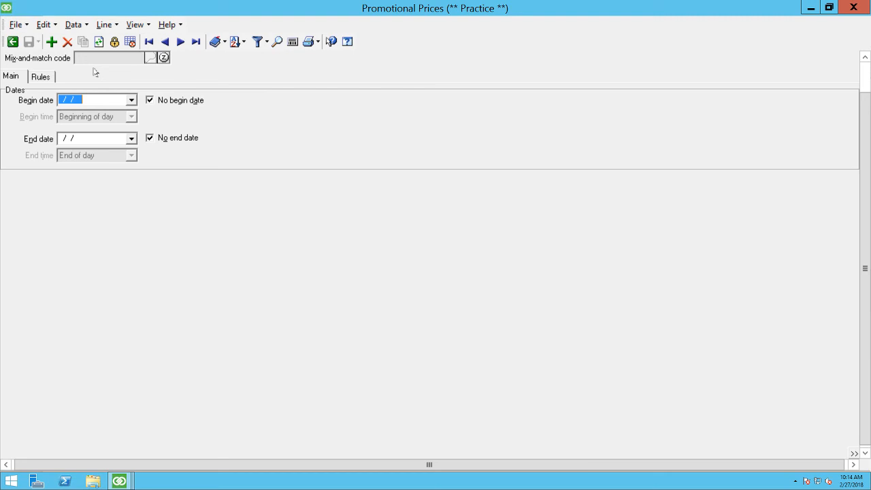
{"action": "left_click", "coordinate": [130, 43]}
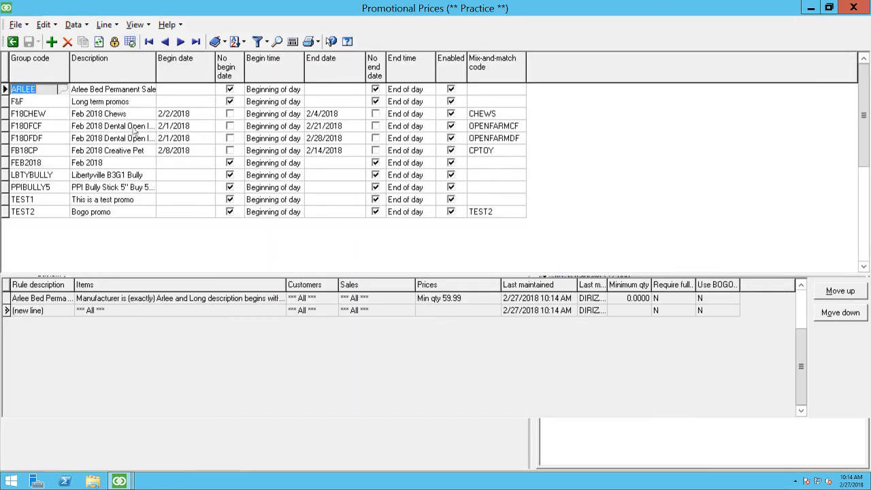
{"action": "left_click", "coordinate": [47, 202]}
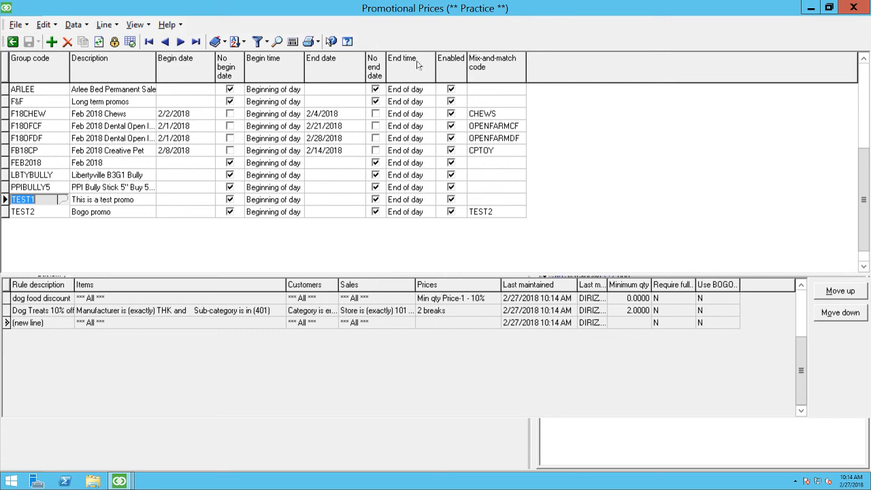
{"action": "left_click", "coordinate": [127, 41]}
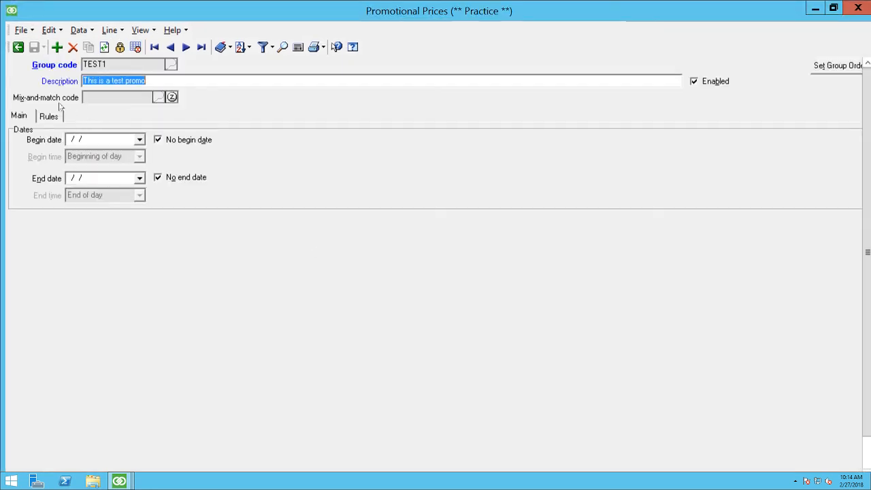
{"action": "left_click", "coordinate": [48, 115]}
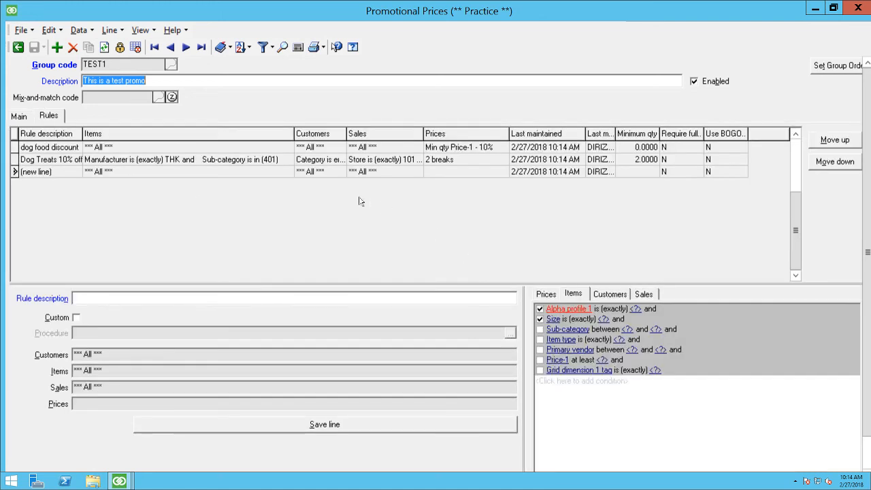
{"action": "left_click", "coordinate": [129, 158]}
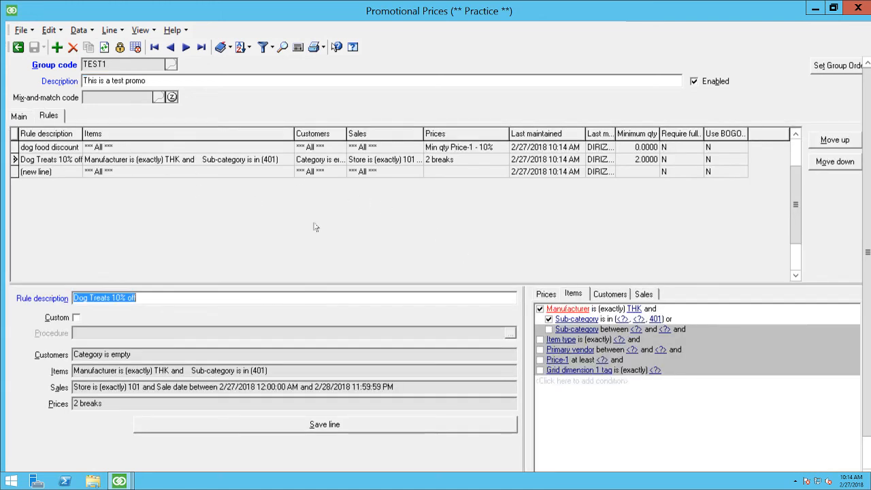
Step: Link the sub-category 401 item condition with "and" and change the field of the inactive condition below it to Long description
{"action": "left_click", "coordinate": [669, 319]}
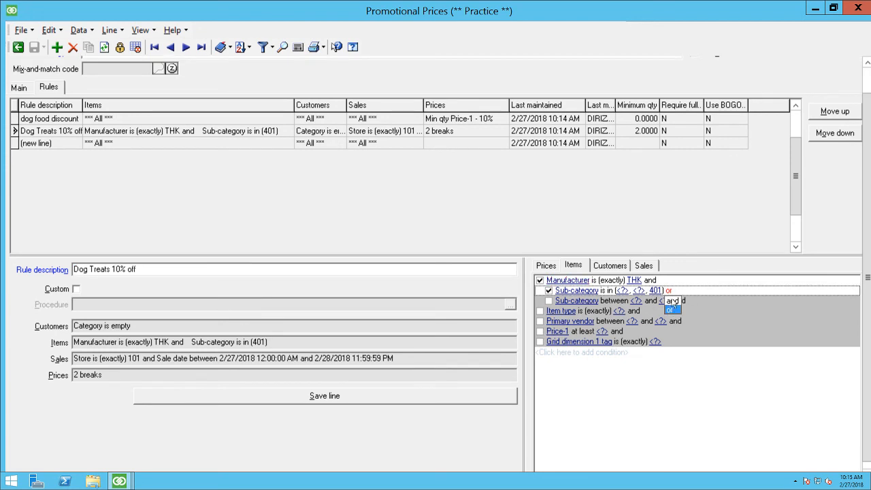
{"action": "left_click", "coordinate": [672, 301]}
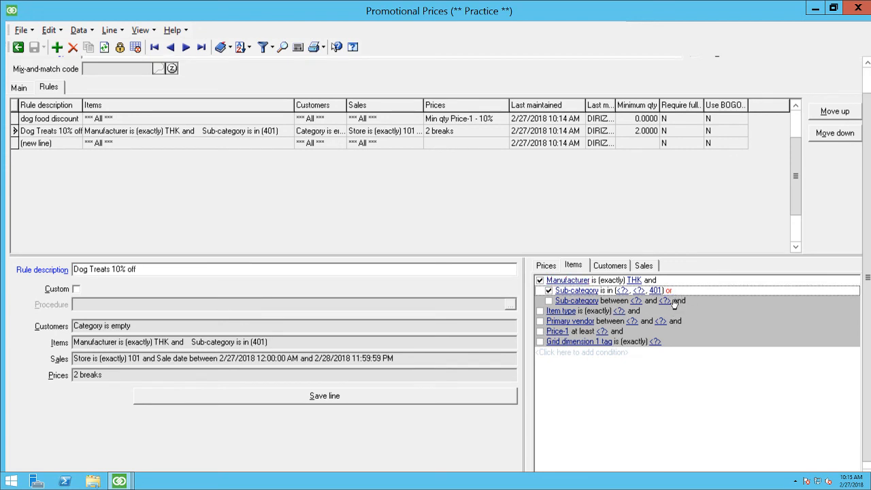
{"action": "left_click", "coordinate": [586, 301]}
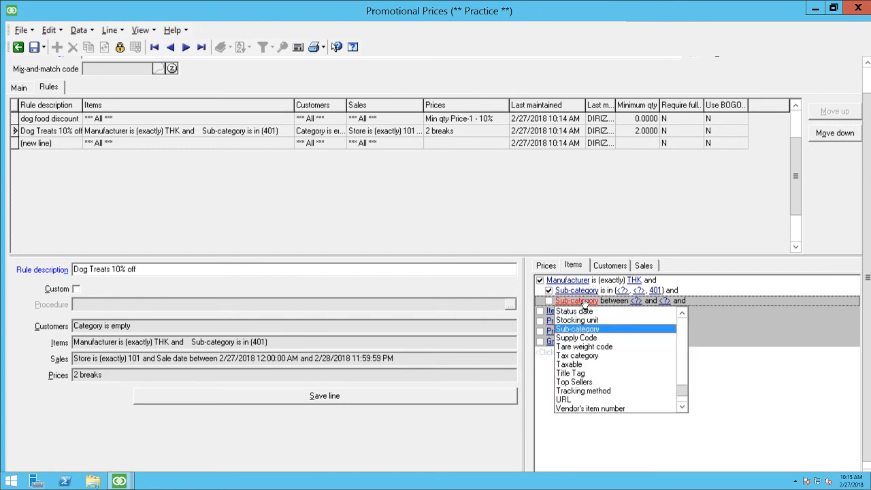
{"action": "key", "text": "l"}
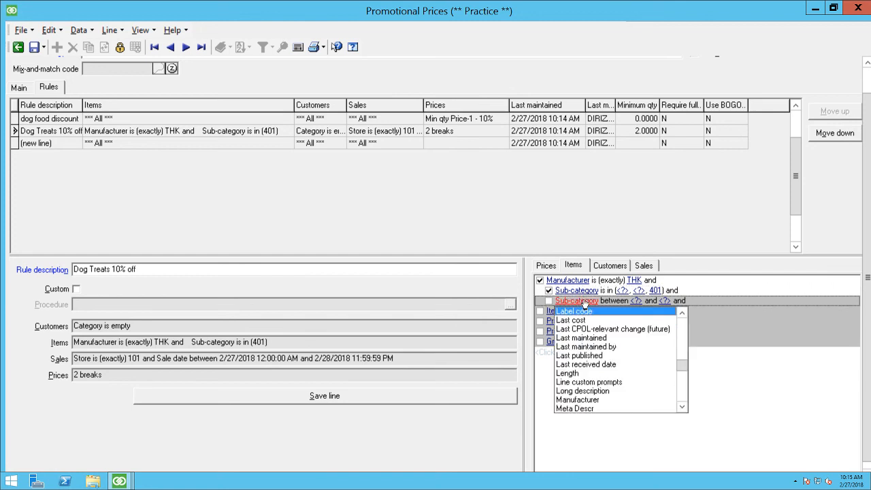
{"action": "left_click", "coordinate": [588, 392]}
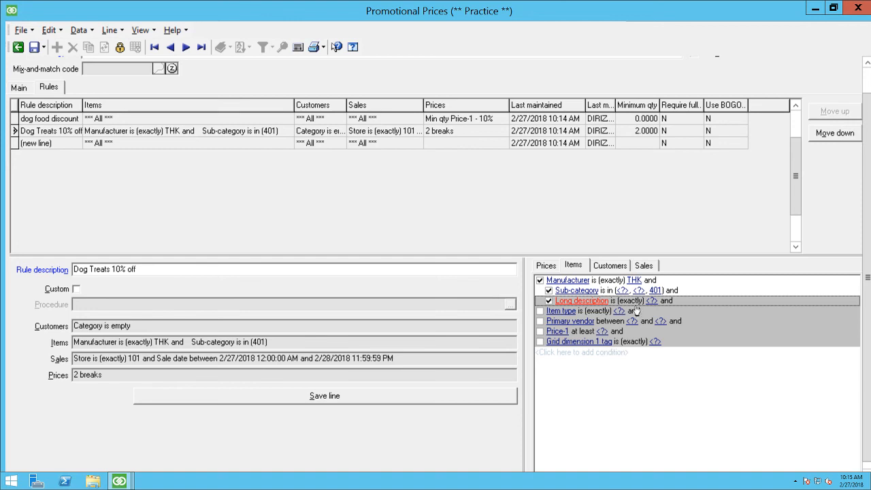
Step: Set the Long description condition to "doesn't contain" with the value topper
{"action": "left_click", "coordinate": [631, 301]}
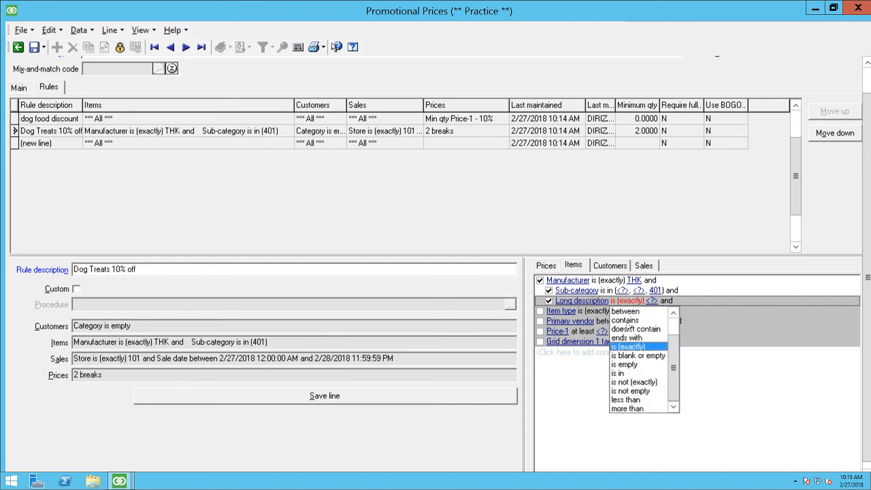
{"action": "left_click", "coordinate": [633, 326]}
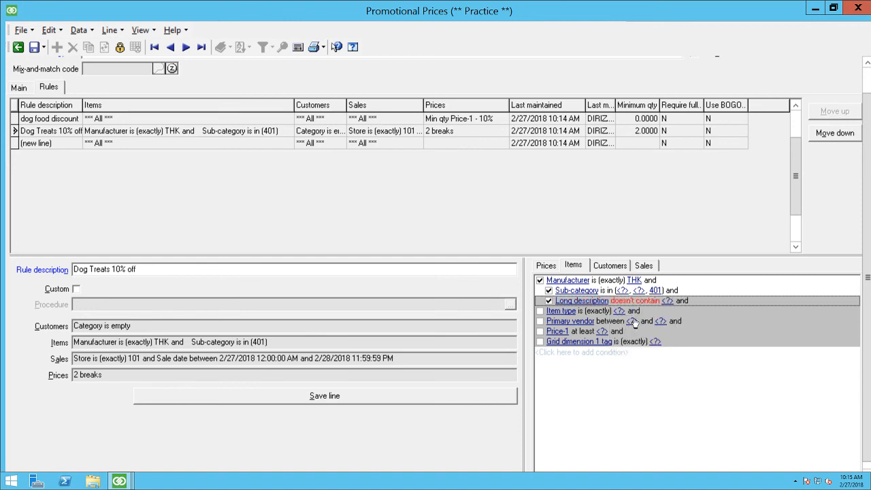
{"action": "left_click", "coordinate": [666, 301]}
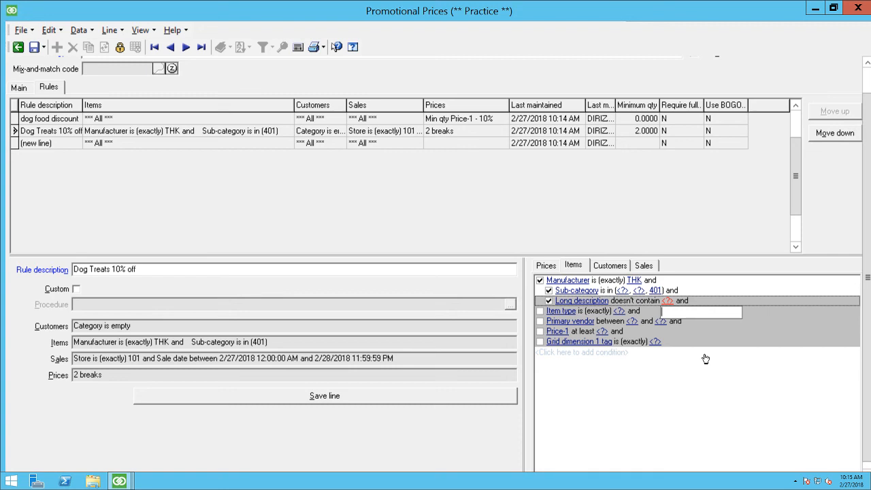
{"action": "type", "text": "topper"}
{"action": "left_click", "coordinate": [706, 359]}
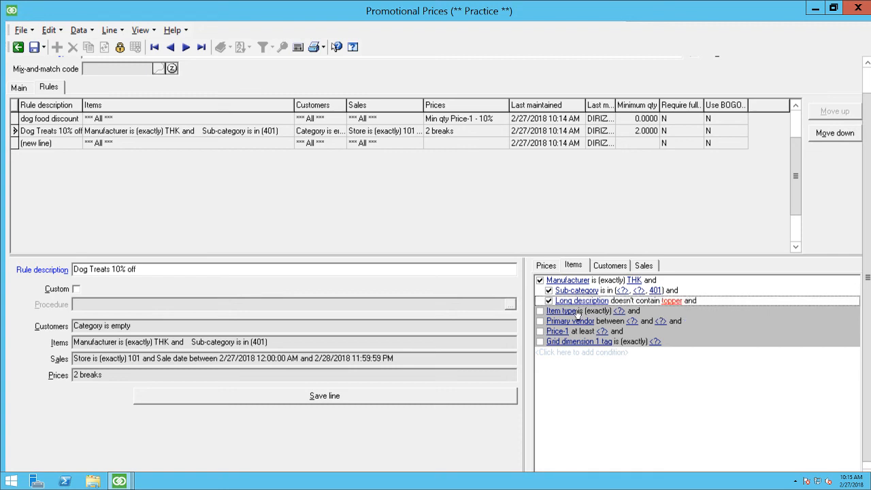
Step: Preview the items matching the Dog Treats rule's item conditions, examine the list down to its last item and close it
{"action": "right_click", "coordinate": [608, 388]}
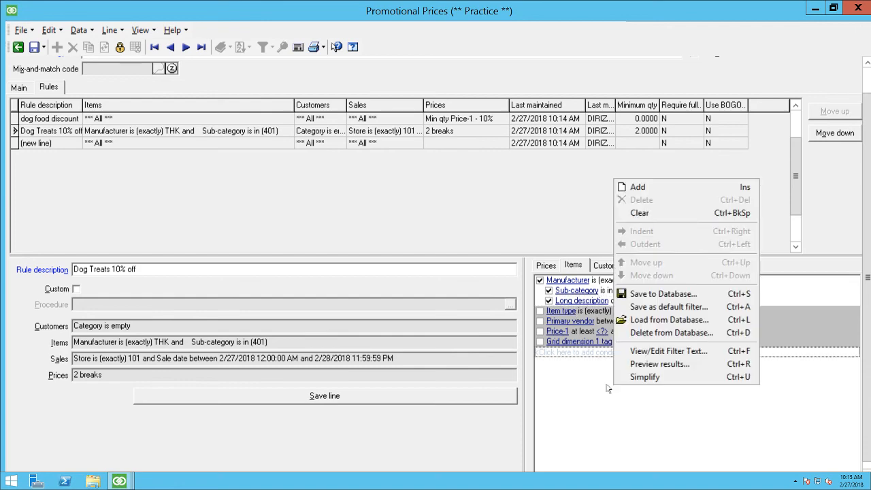
{"action": "left_click", "coordinate": [672, 364]}
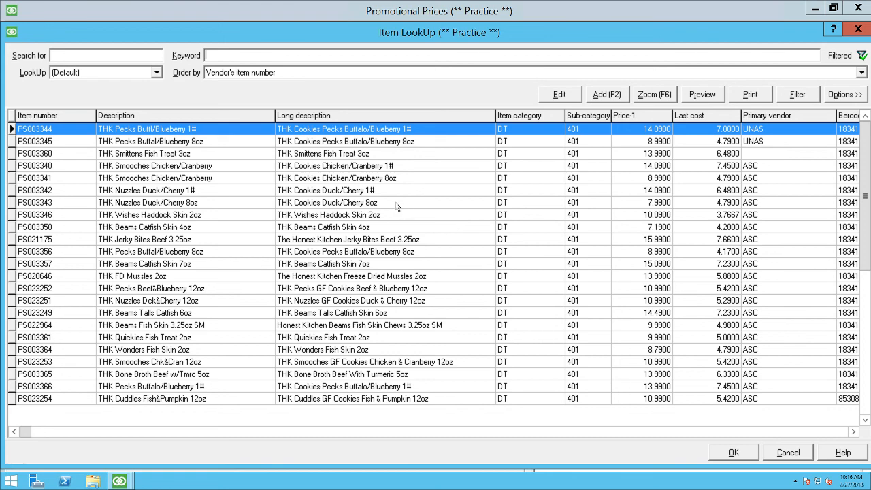
{"action": "left_click", "coordinate": [543, 228]}
{"action": "key", "text": "Down"}
{"action": "key", "text": "Down"}
{"action": "key", "text": "Down"}
{"action": "key", "text": "Down"}
{"action": "key", "text": "Down"}
{"action": "key", "text": "Down"}
{"action": "key", "text": "Down"}
{"action": "key", "text": "Down"}
{"action": "key", "text": "Down"}
{"action": "key", "text": "Down"}
{"action": "key", "text": "Down"}
{"action": "key", "text": "Down"}
{"action": "key", "text": "Down"}
{"action": "key", "text": "Down"}
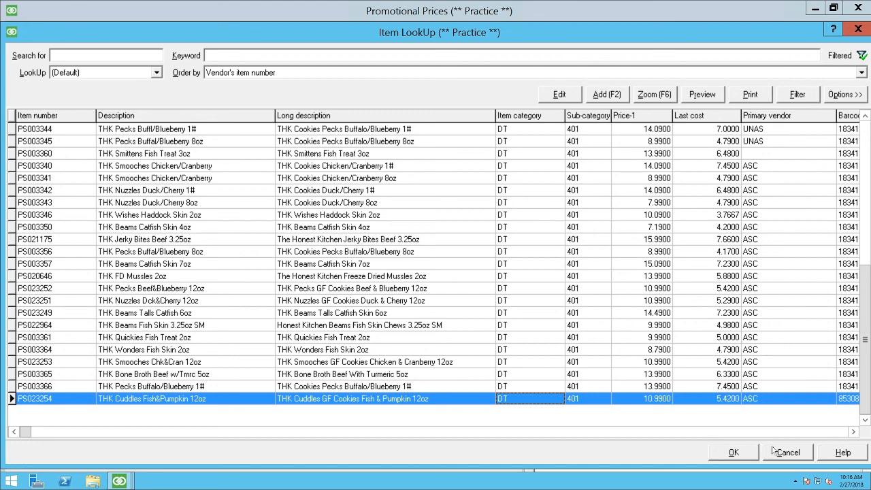
{"action": "left_click", "coordinate": [792, 459]}
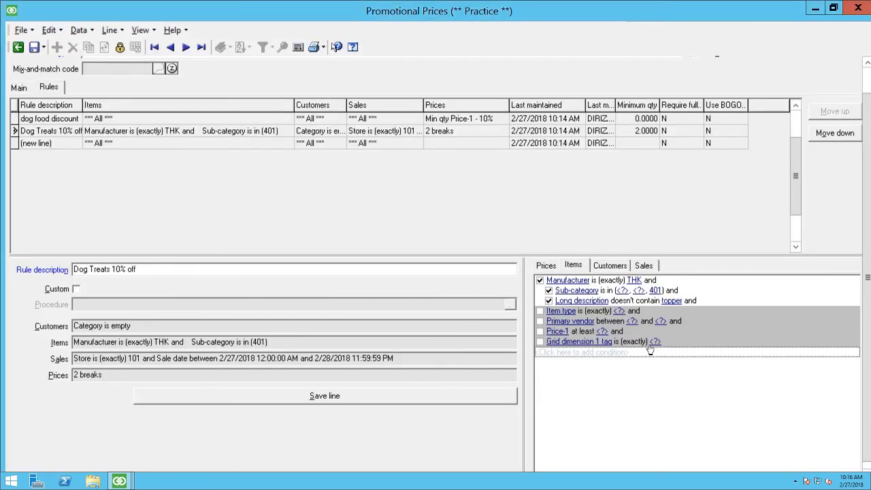
Step: Deactivate the Long description condition and close Promotional Prices without saving the changes to the price group
{"action": "left_click", "coordinate": [550, 301]}
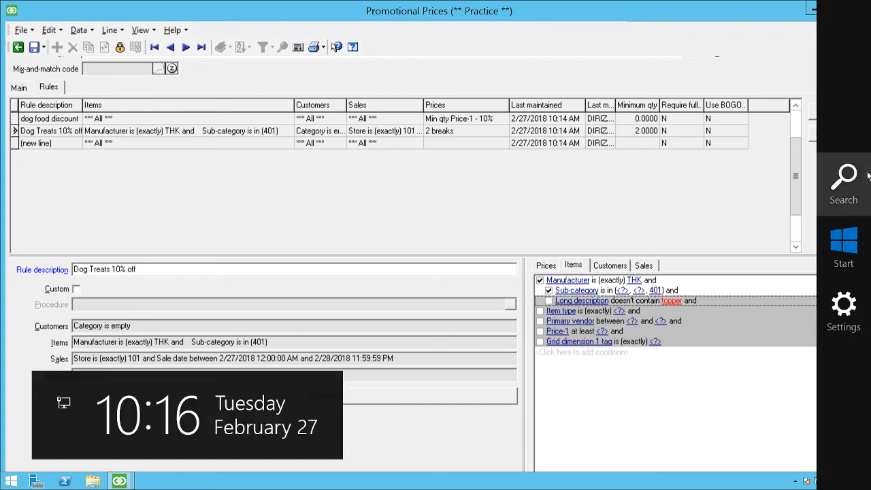
{"action": "mouse_move", "coordinate": [869, 28]}
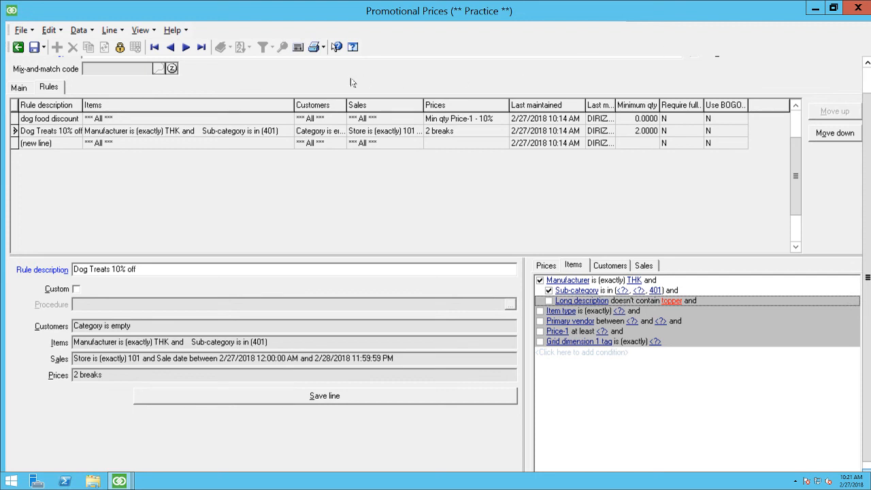
{"action": "left_click", "coordinate": [856, 6]}
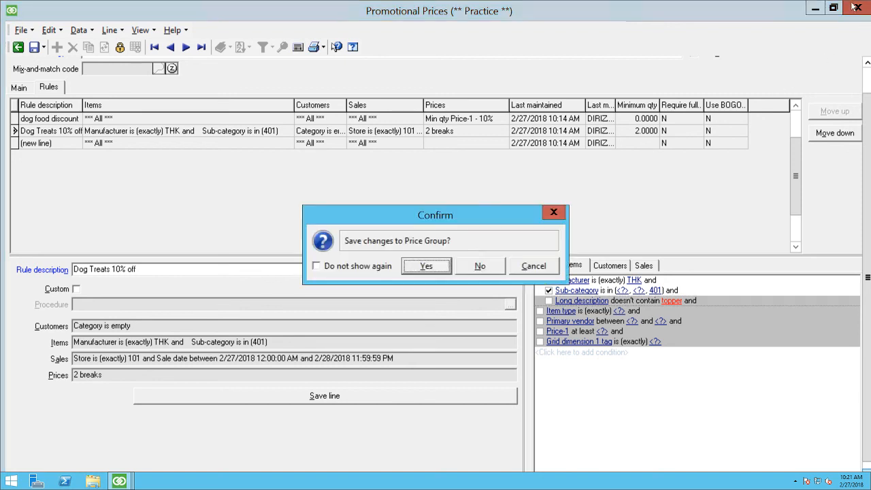
{"action": "left_click", "coordinate": [480, 267]}
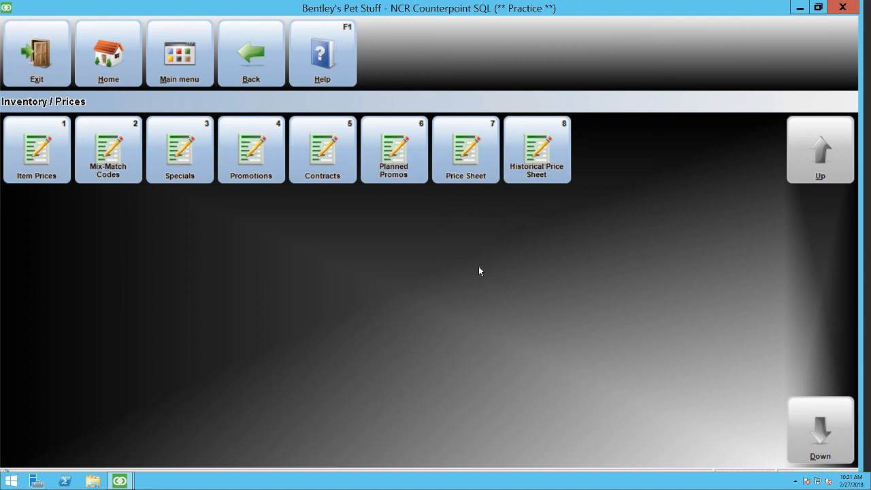